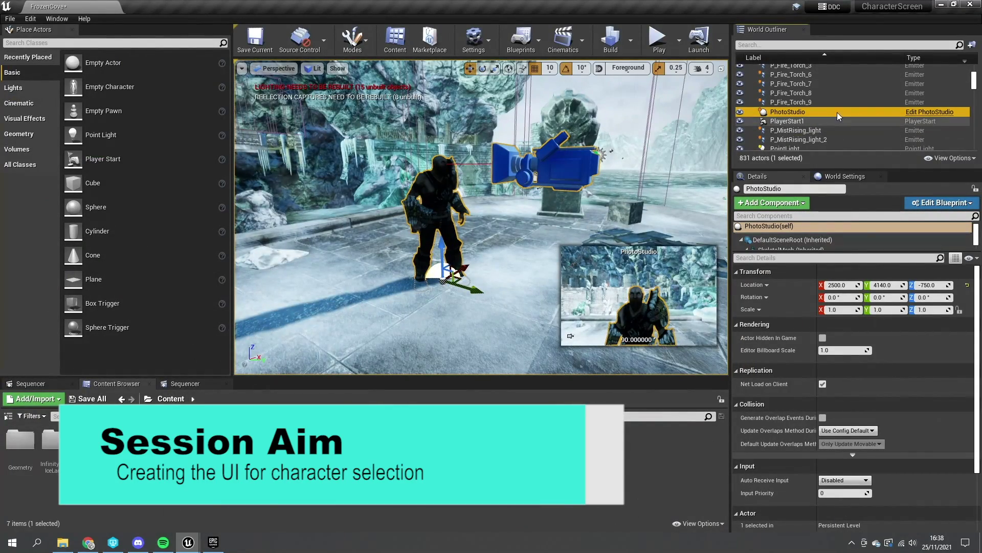
- Bring up the PhotoStudio actor's actions in the World Outliner to preview the finished setup
right_click(803, 111)
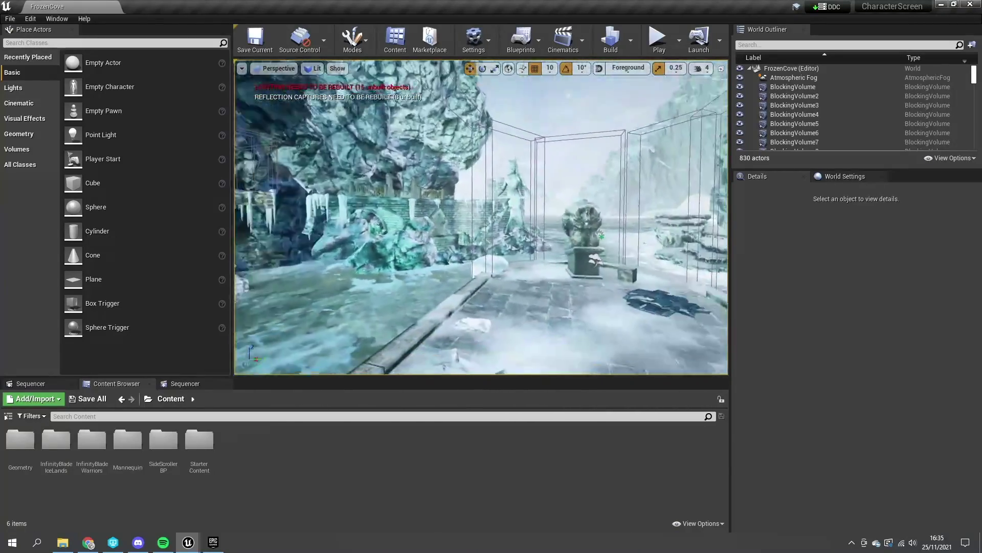
- Browse to InfinityBladeWarriors/Character/CompleteCharacters and begin, then cancel, assigning a skeleton to the meshes
double_click(92, 466)
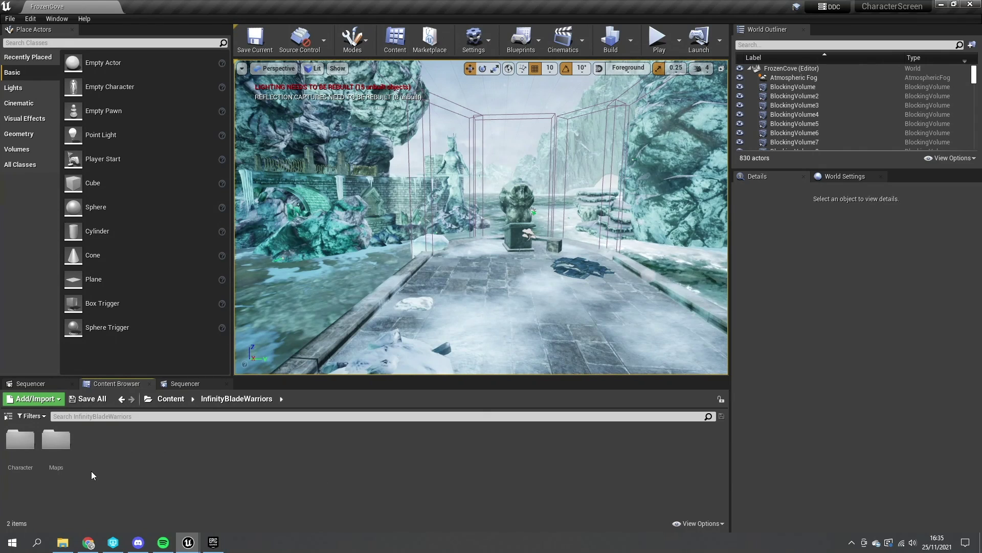
double_click(23, 445)
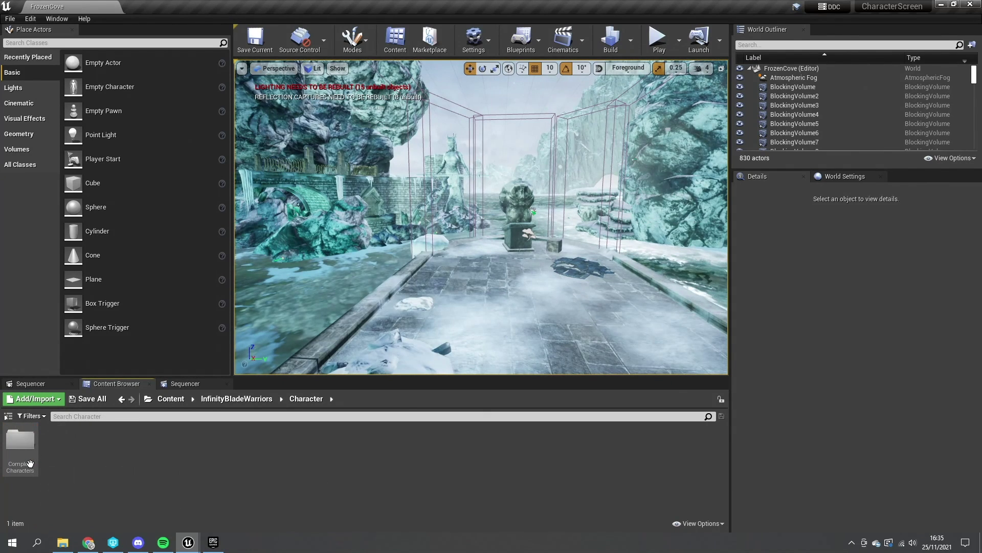
double_click(23, 445)
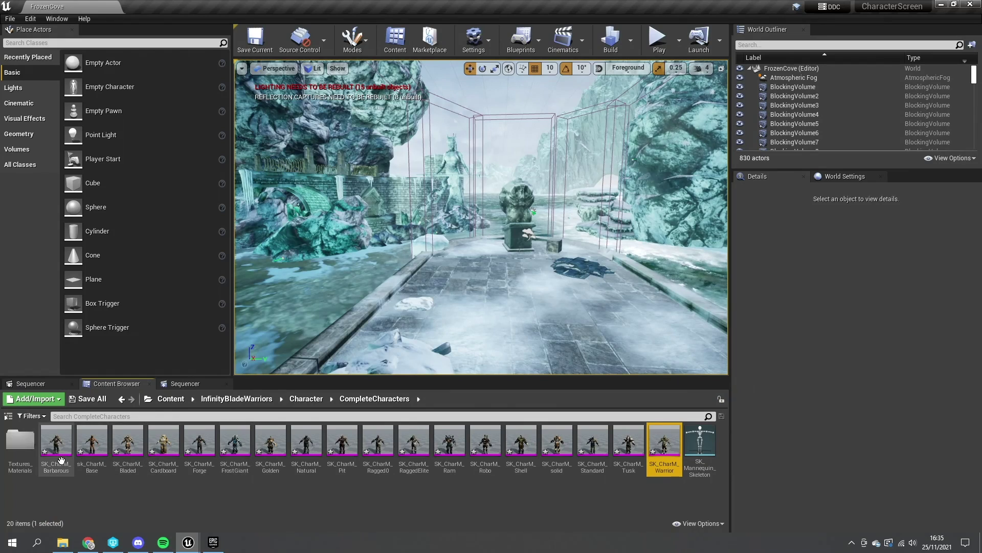
left_click(56, 441, "shift")
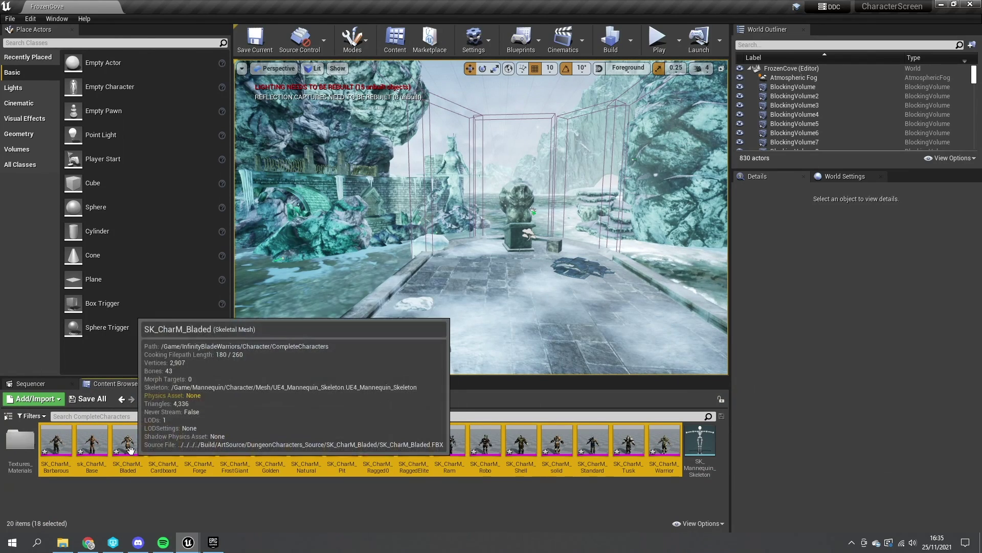
right_click(68, 448)
mouse_move(116, 146)
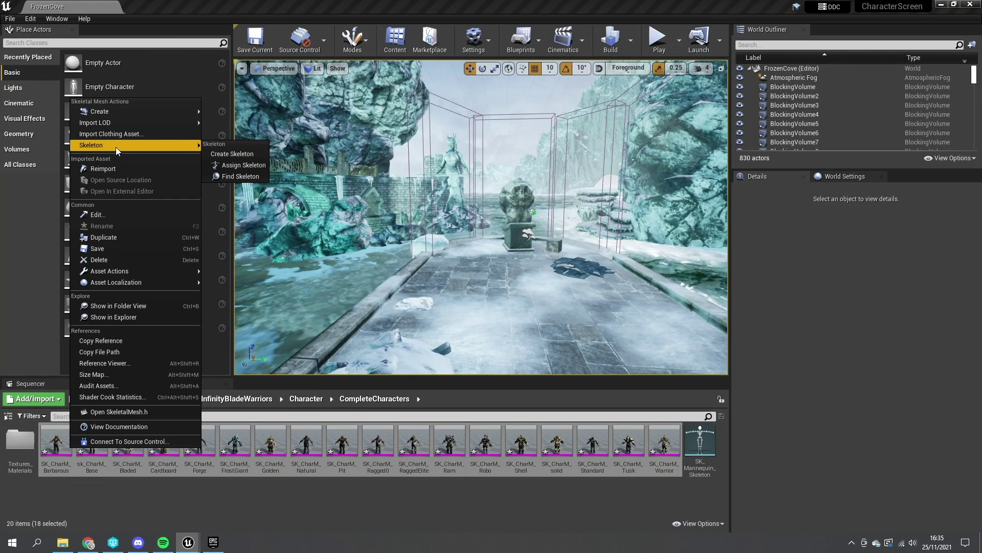
left_click(237, 164)
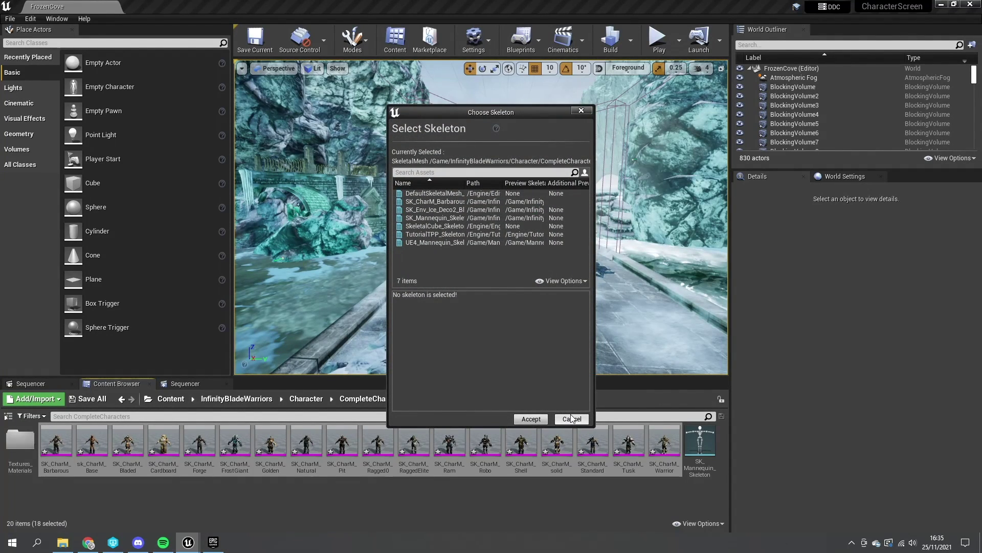
left_click(571, 418)
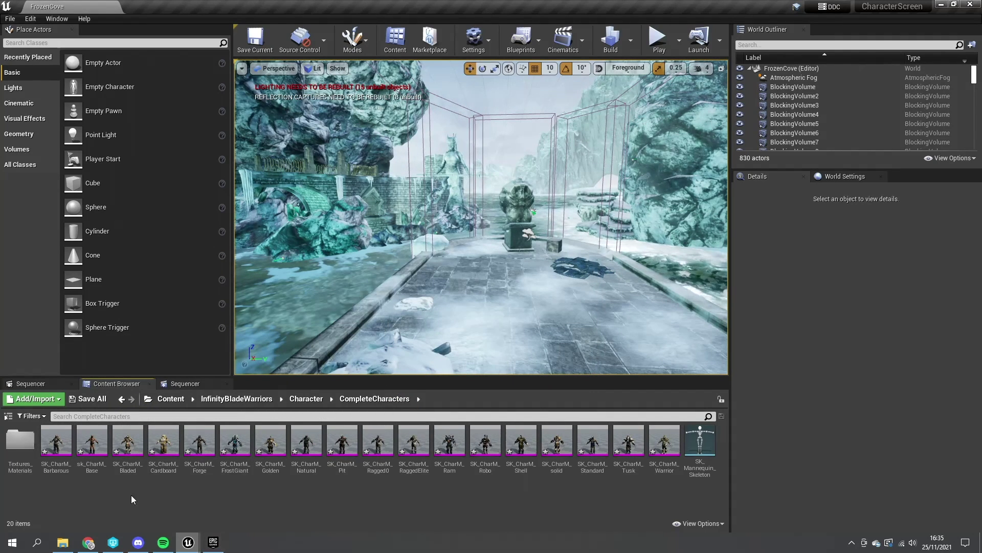
- Give SK_CharM_Barbarous the ThirdPersonIdle preview animation, save it, and return to Content
left_click(56, 441)
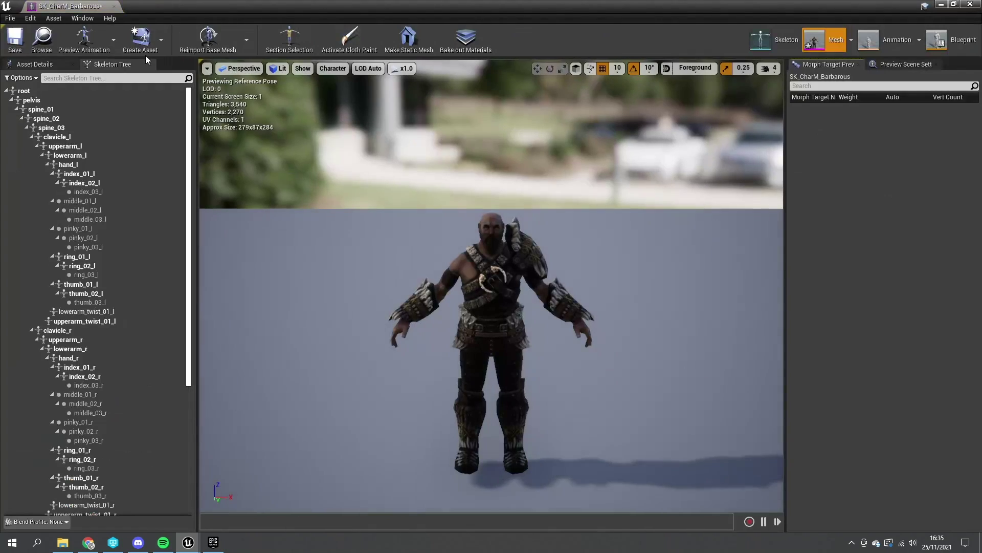
left_click(84, 40)
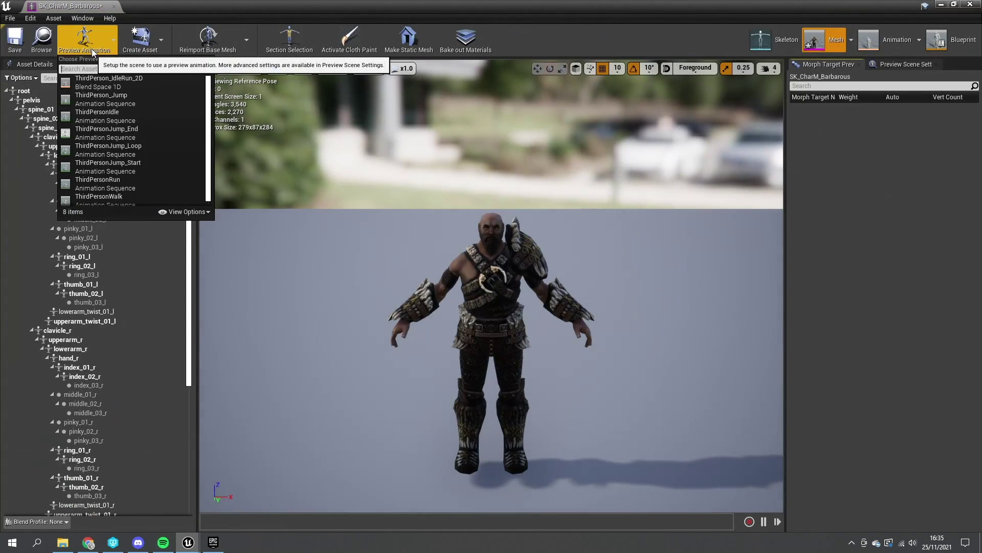
left_click(115, 113)
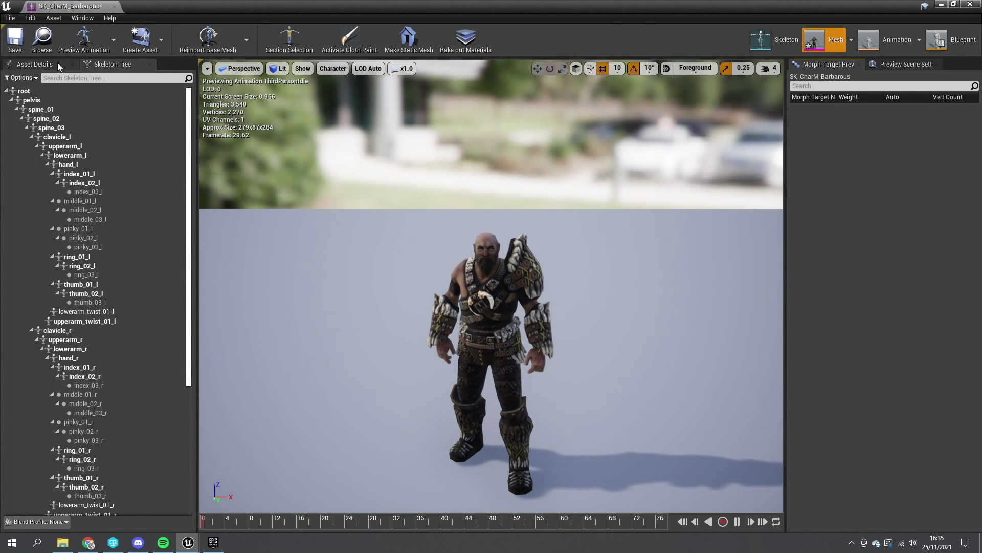
left_click(21, 47)
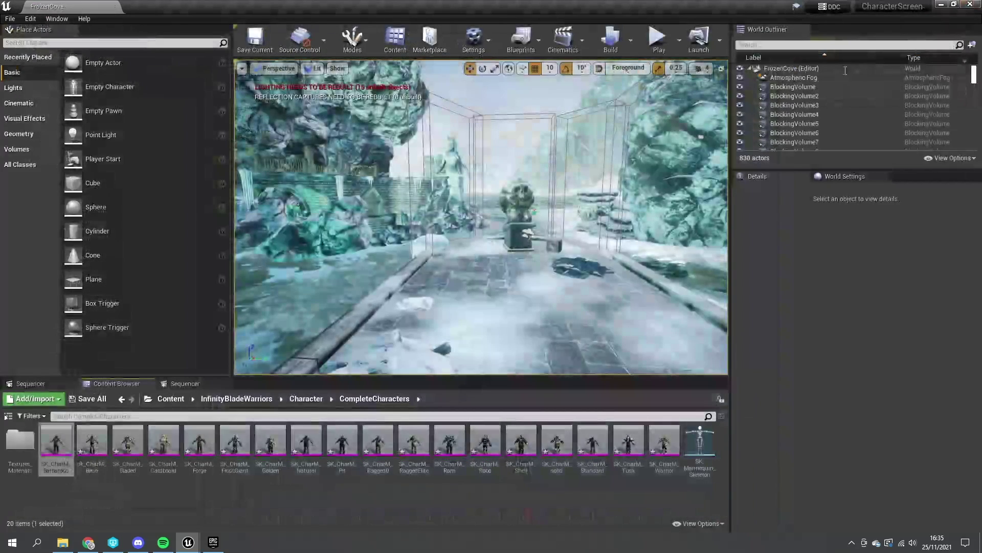
left_click(171, 399)
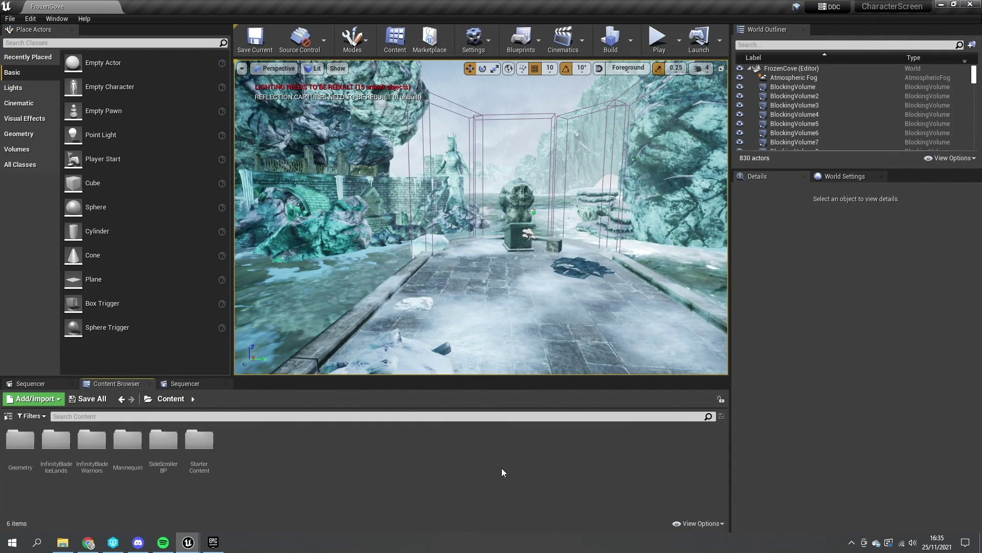
- Create an Actor Blueprint named PhotoStudio in Content and open it
right_click(259, 456)
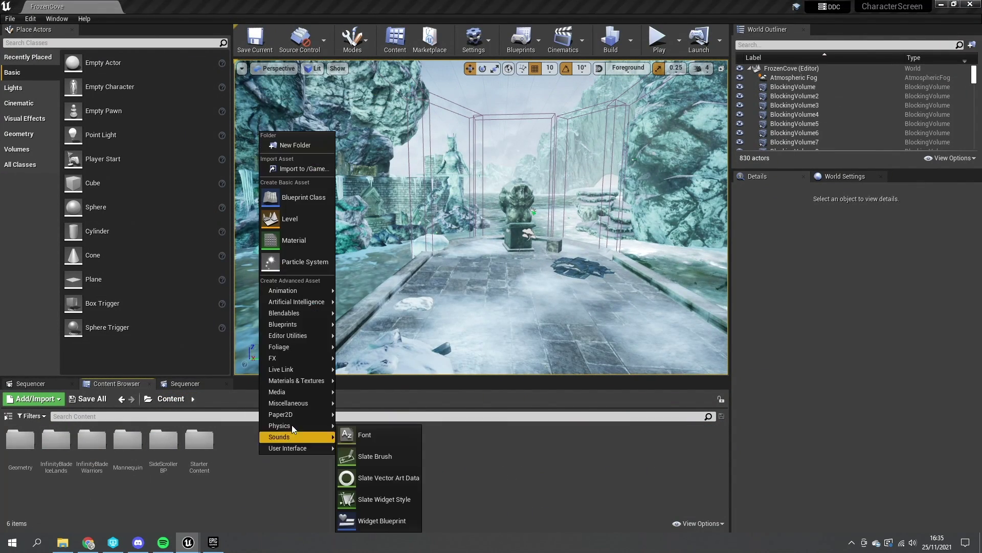
left_click(298, 201)
left_click(380, 185)
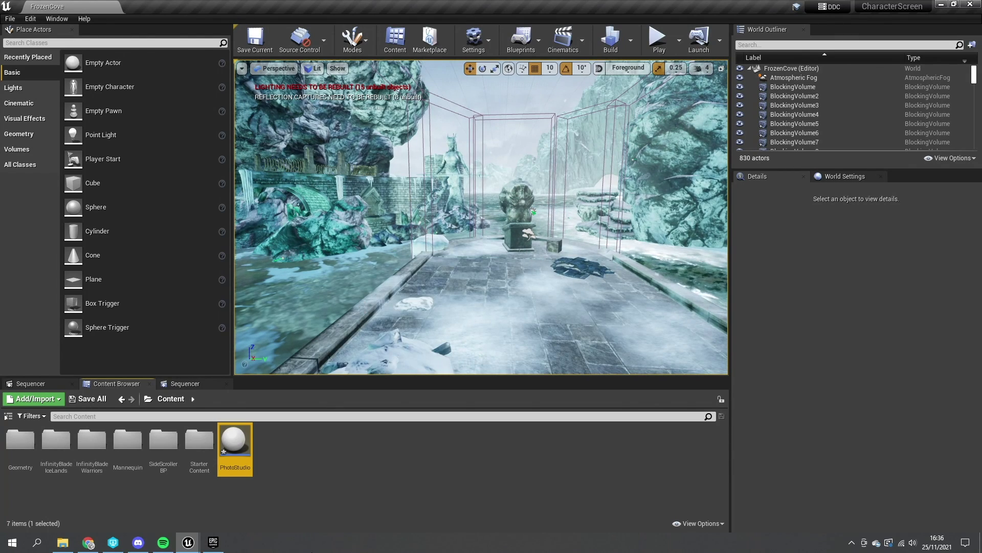
double_click(249, 443)
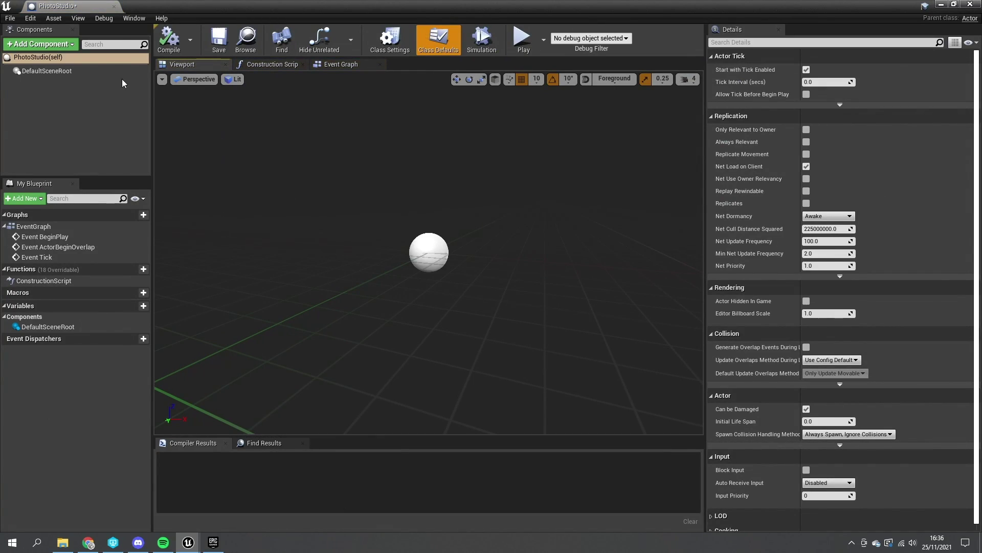
- Add a SkeletalMesh component showing SK_CharM_Barbarous
left_click(41, 44)
left_click(51, 173)
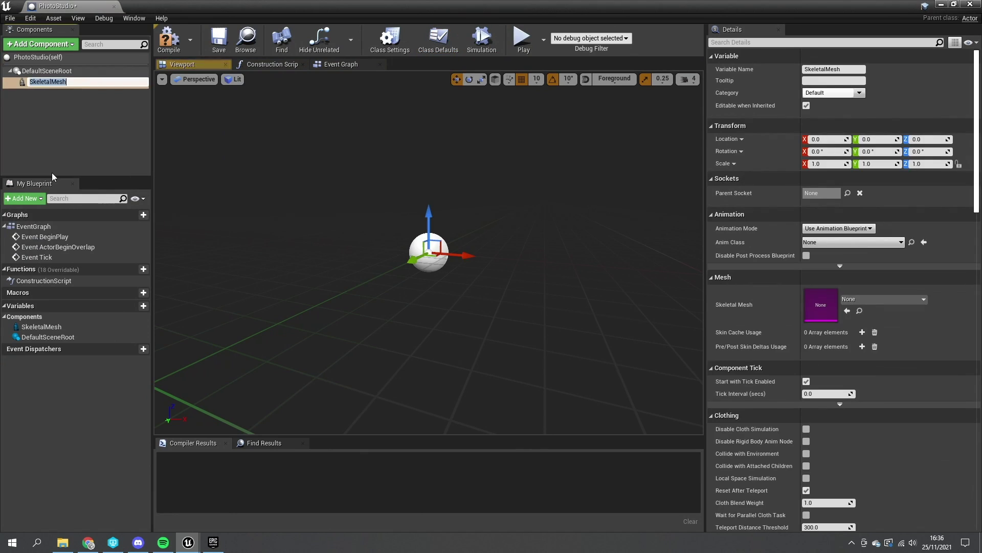
left_click(50, 101)
left_click(46, 81)
left_click(915, 301)
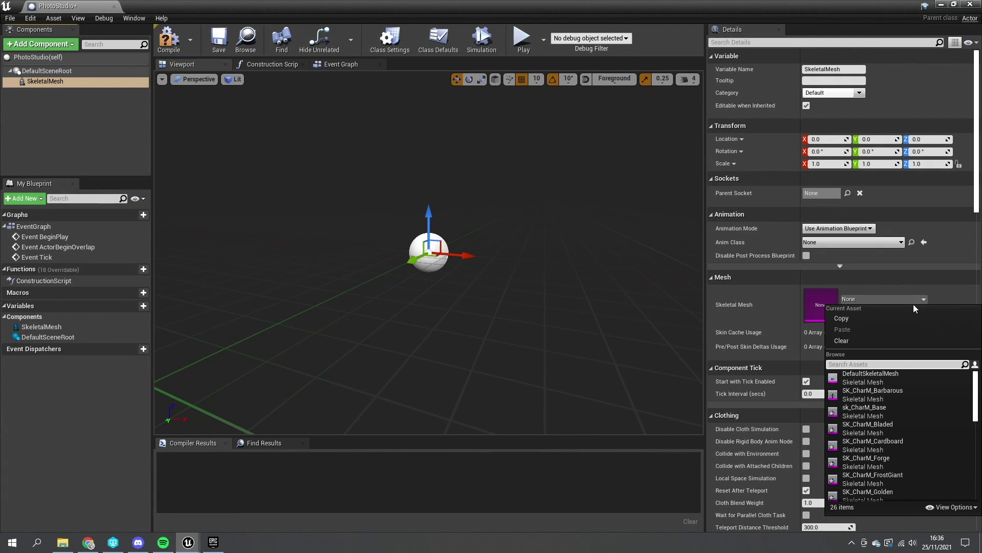
left_click(905, 393)
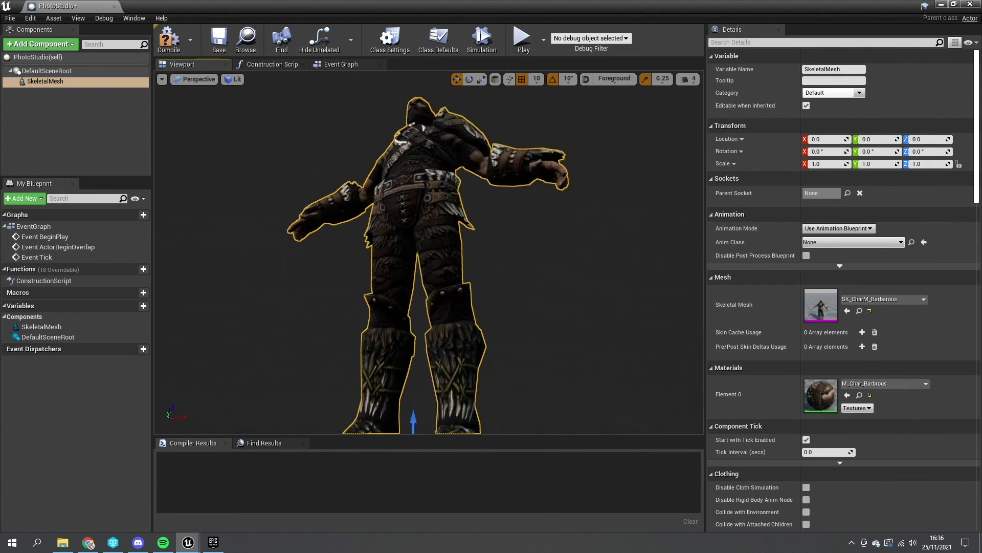
scroll(504, 241, "down", 5)
mouse_move(504, 240)
right_mouse_down()
mouse_move(517, 240)
mouse_move(503, 240)
right_mouse_up()
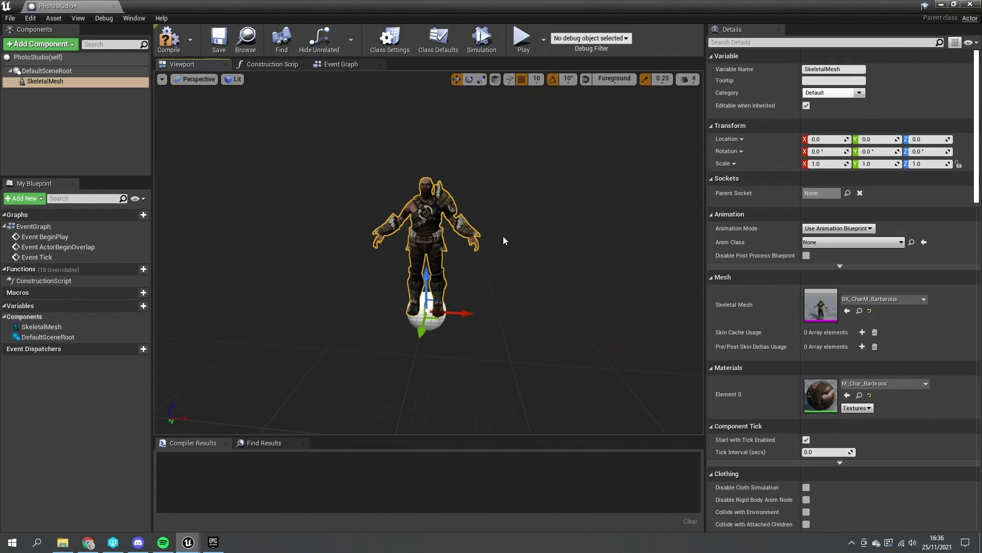
- Add a Spring Arm component under the SkeletalMesh
left_click(48, 92)
left_click(46, 82)
left_click(41, 44)
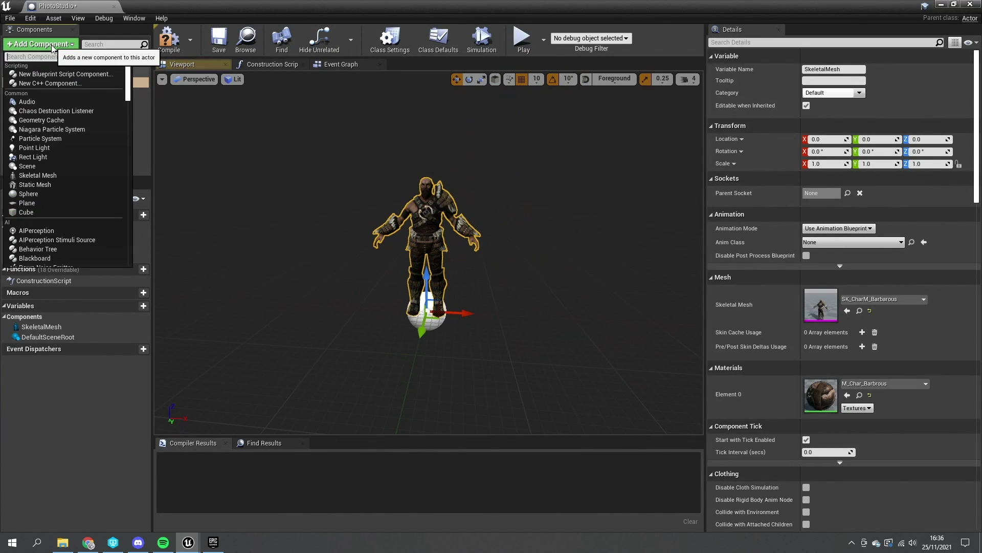
type("springa")
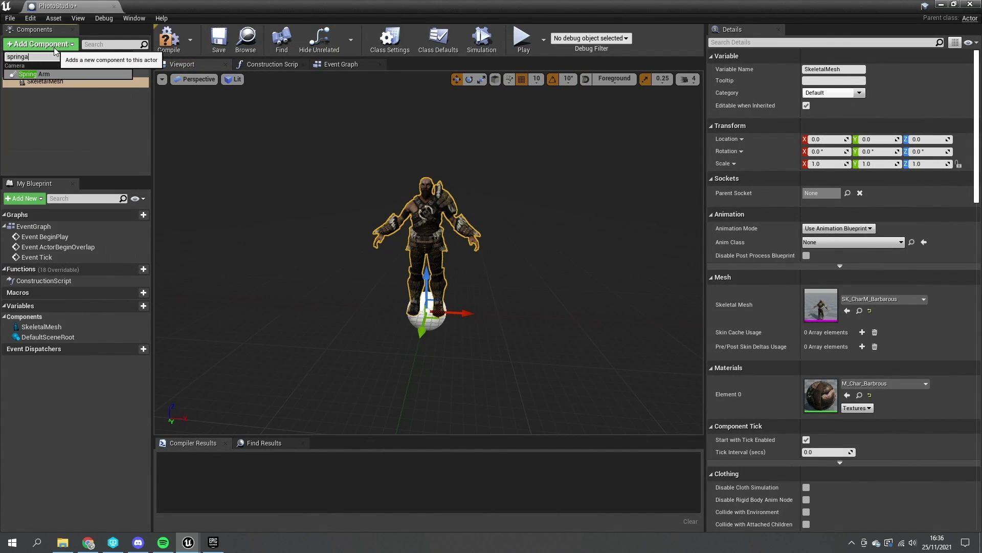
key("Return")
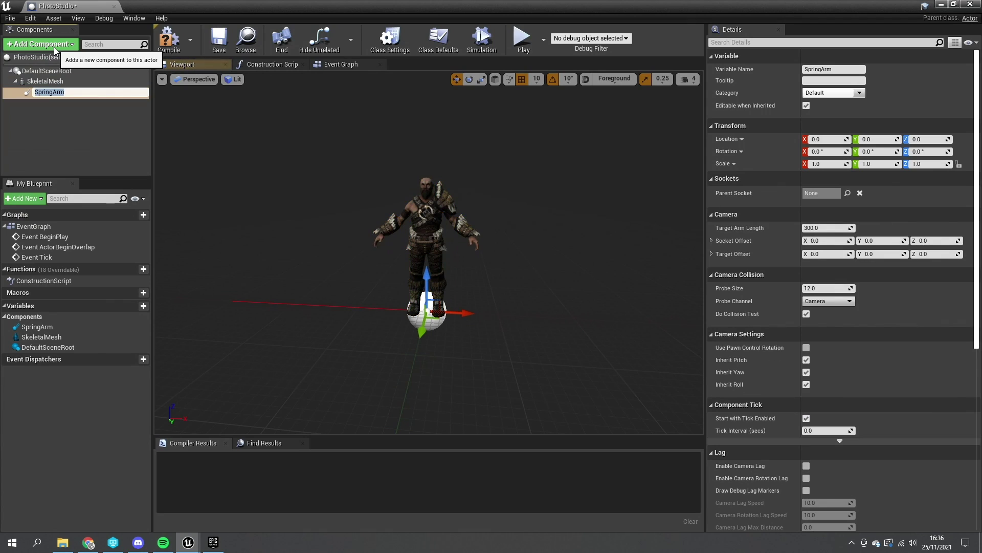
- Add a Camera component under the SpringArm
left_click(44, 103)
left_click(42, 92)
left_click(41, 44)
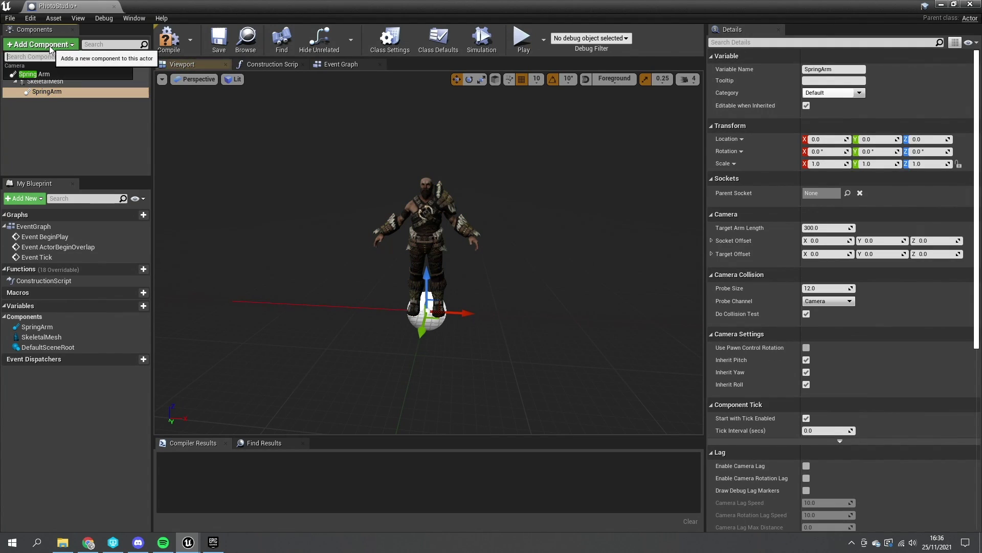
type("camera")
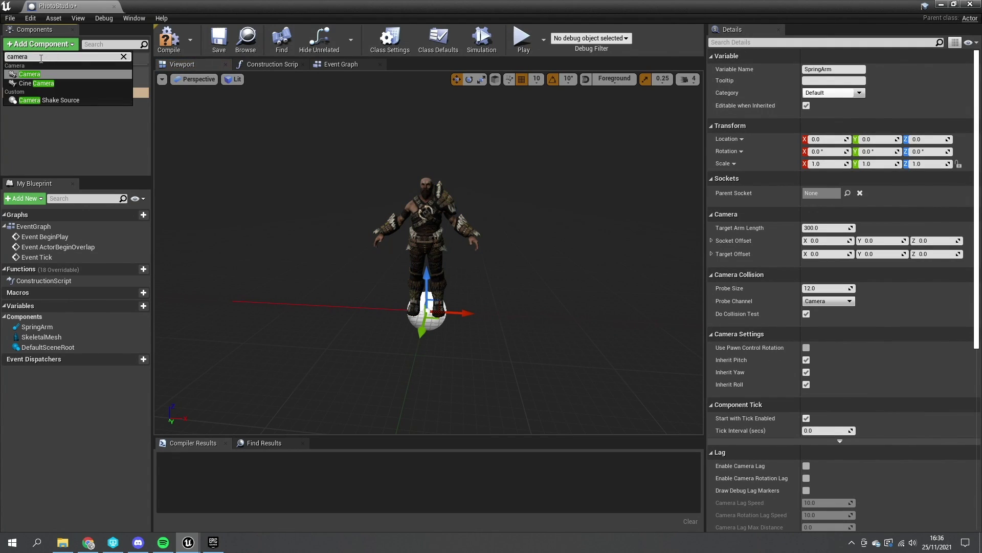
left_click(39, 73)
- Rotate the SpringArm -90 degrees around Z to face the character
left_click(45, 136)
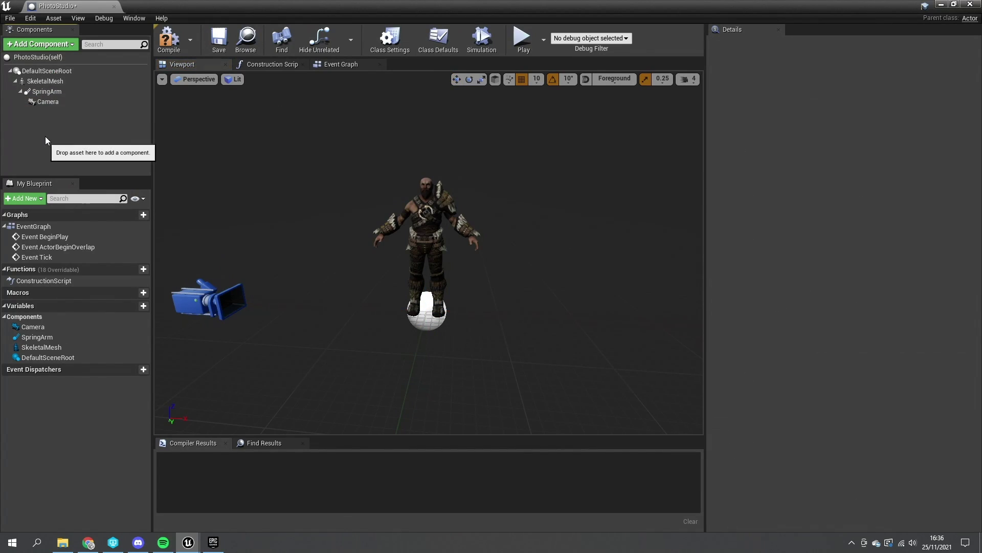
left_click(49, 92)
right_click_drag(542, 355, 359, 224)
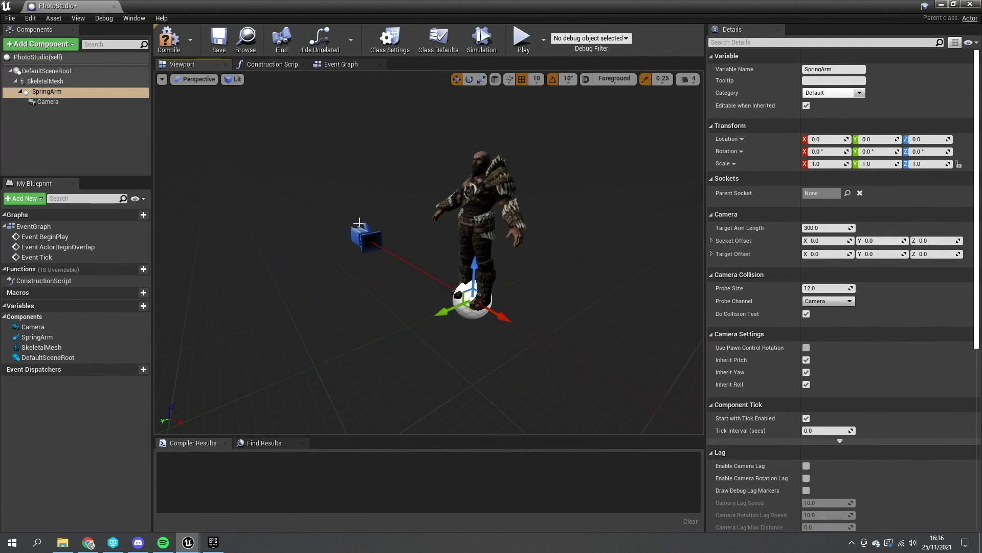
left_click(469, 79)
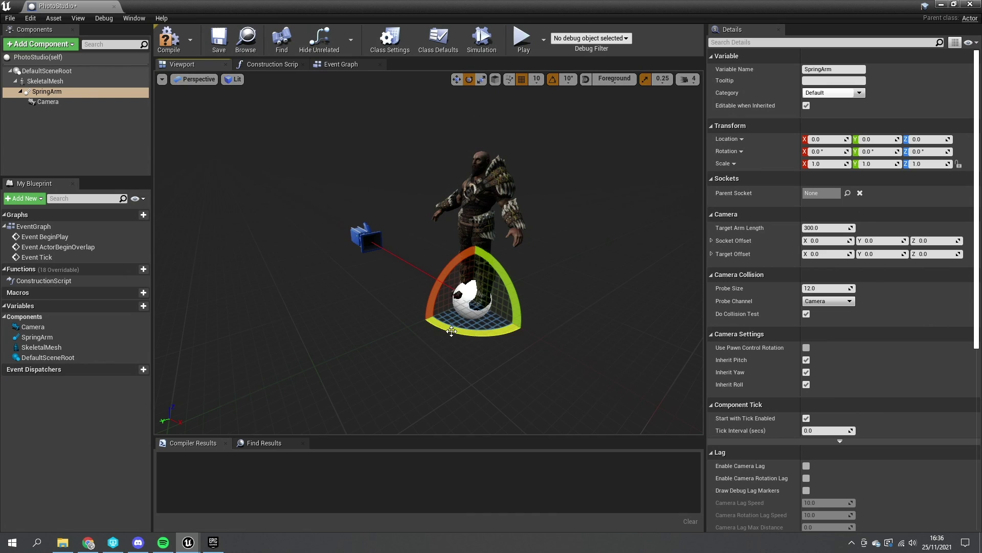
left_click_drag(448, 331, 446, 331)
key("w")
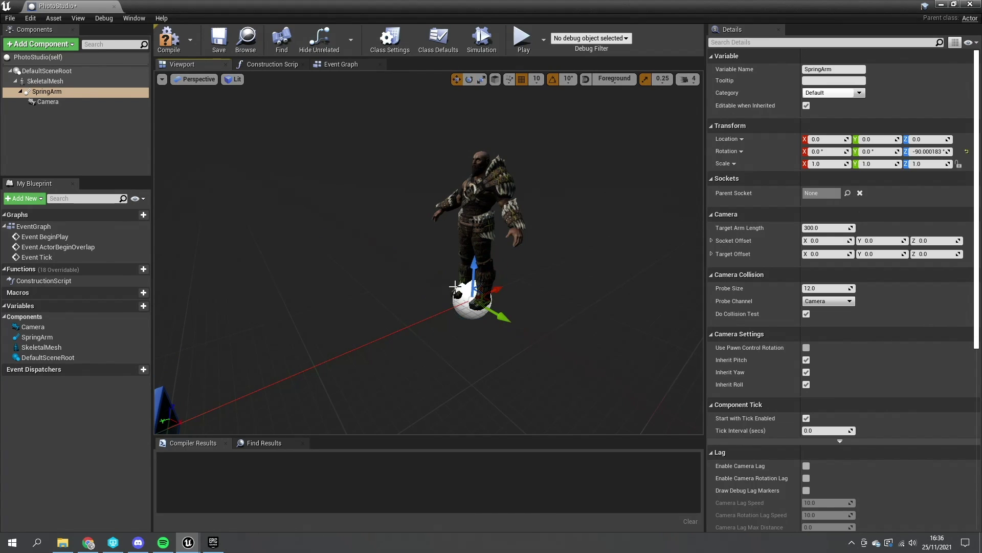
right_click_drag(480, 132, 346, 194)
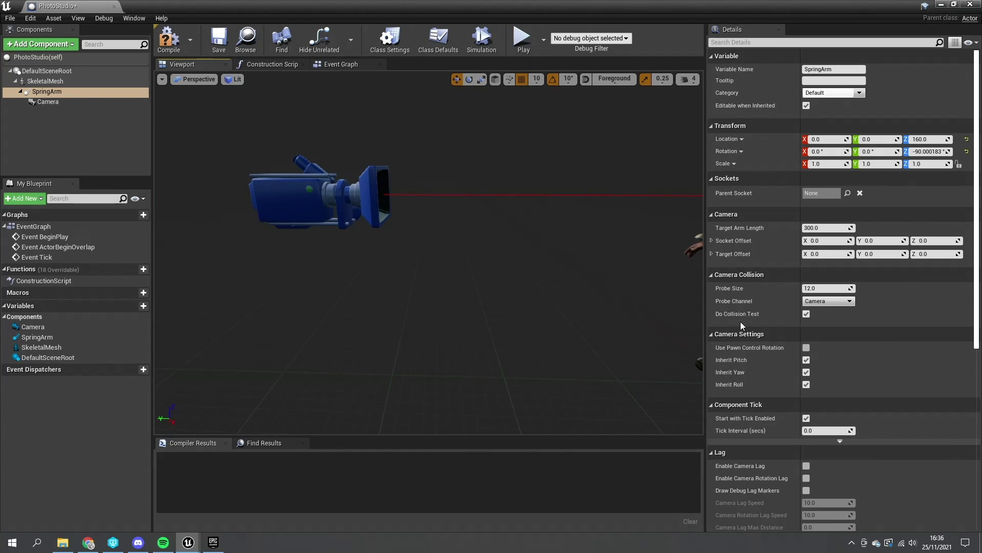
- Set the SpringArm's Target Arm Length to 120, compile, and frame it in the viewport
left_click(817, 230)
type("120")
key("Return")
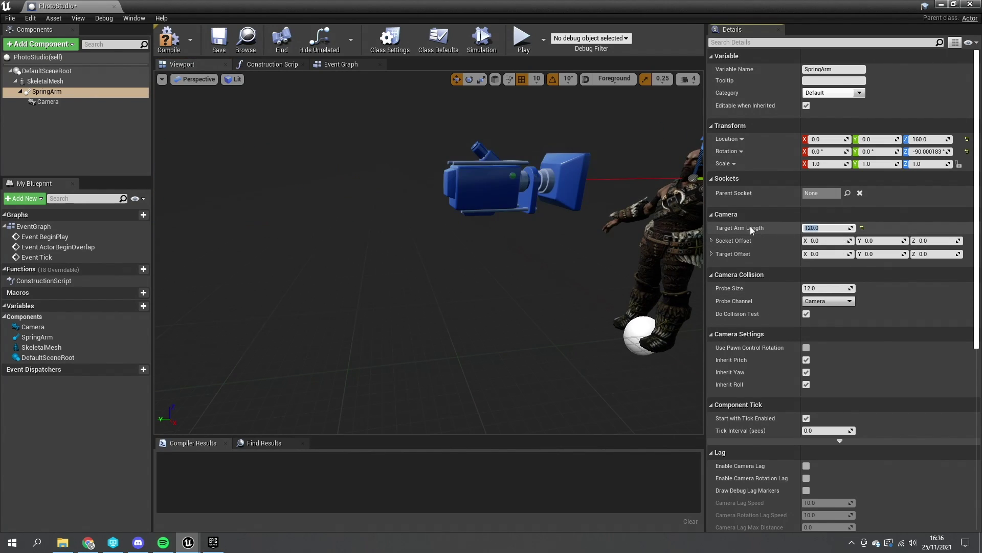
left_click(172, 45)
key("f")
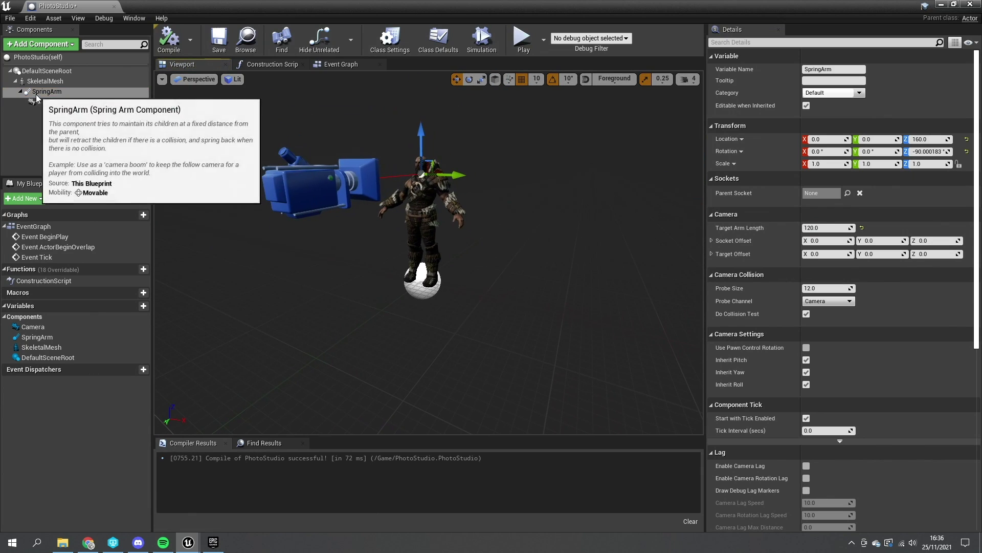
middle_click_drag(408, 232, 409, 243)
- Enable Render CustomDepth Pass on the SkeletalMesh, recompile PhotoStudio, and return to FrozenCove
left_click(51, 82)
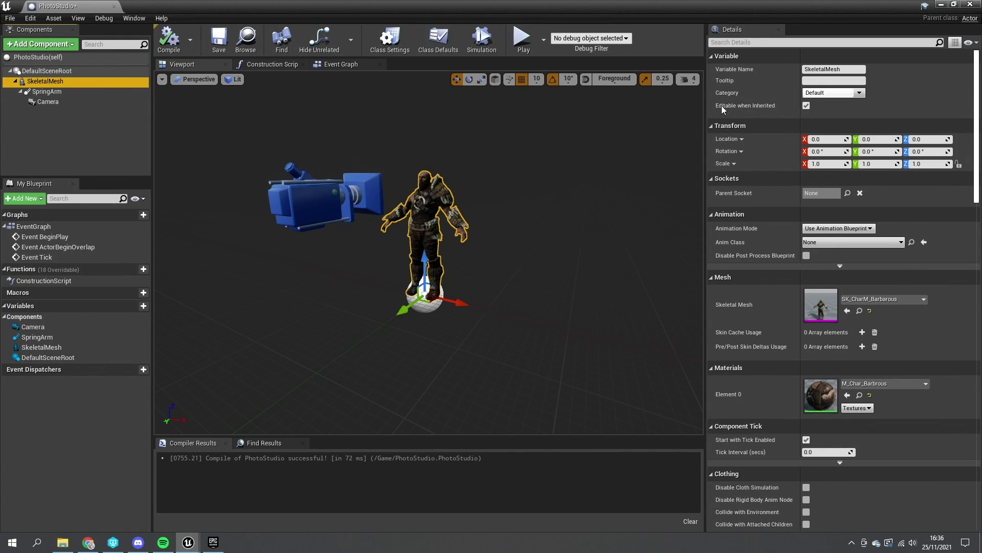
left_click(737, 43)
type("custom")
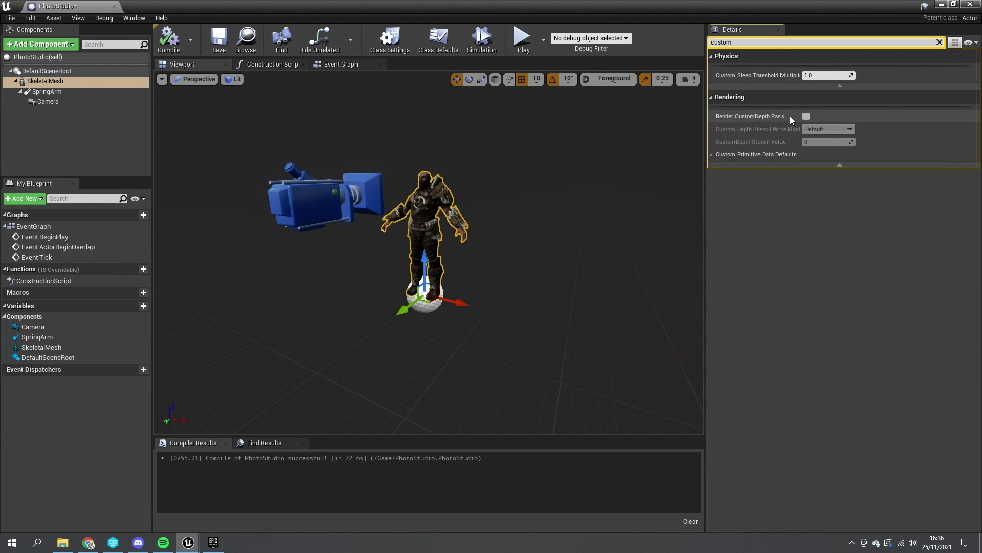
left_click(807, 116)
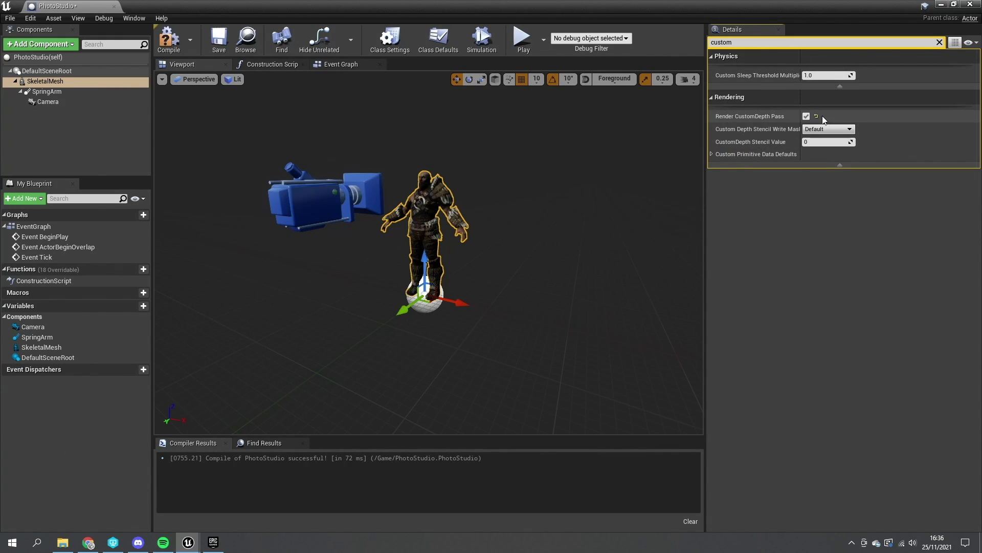
left_click(169, 39)
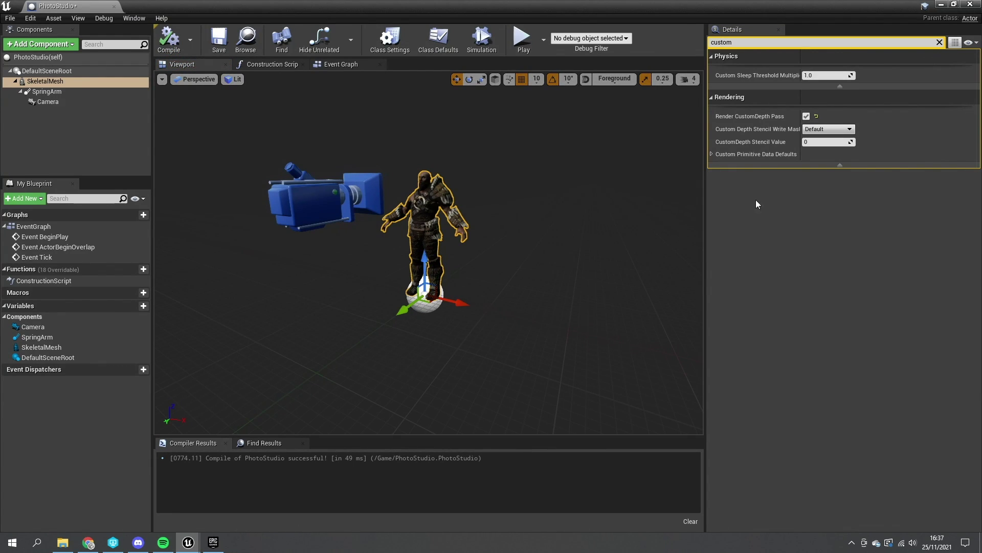
left_click(942, 4)
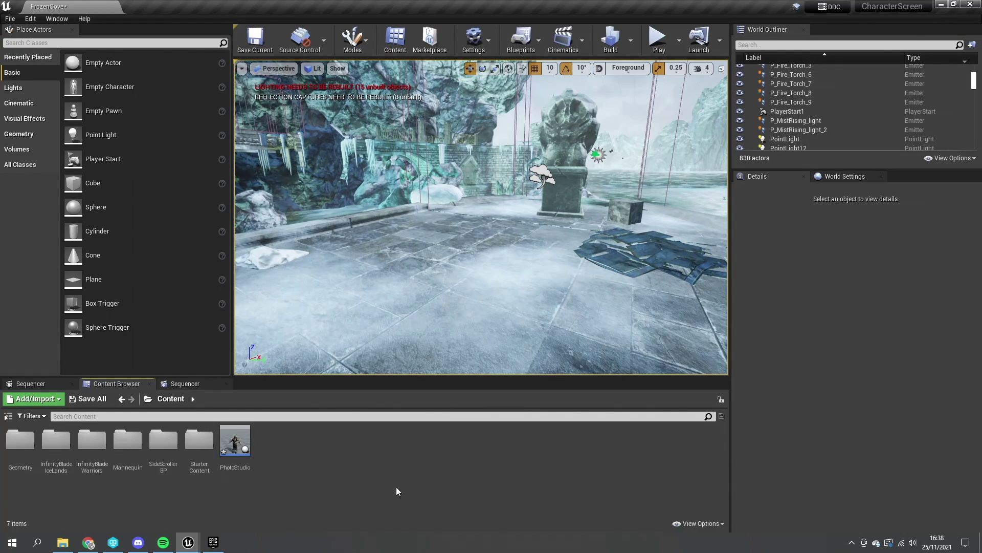
- Place a PhotoStudio actor in FrozenCove and reopen its blueprint with the SkeletalMesh selected
left_click_drag(235, 441, 447, 270)
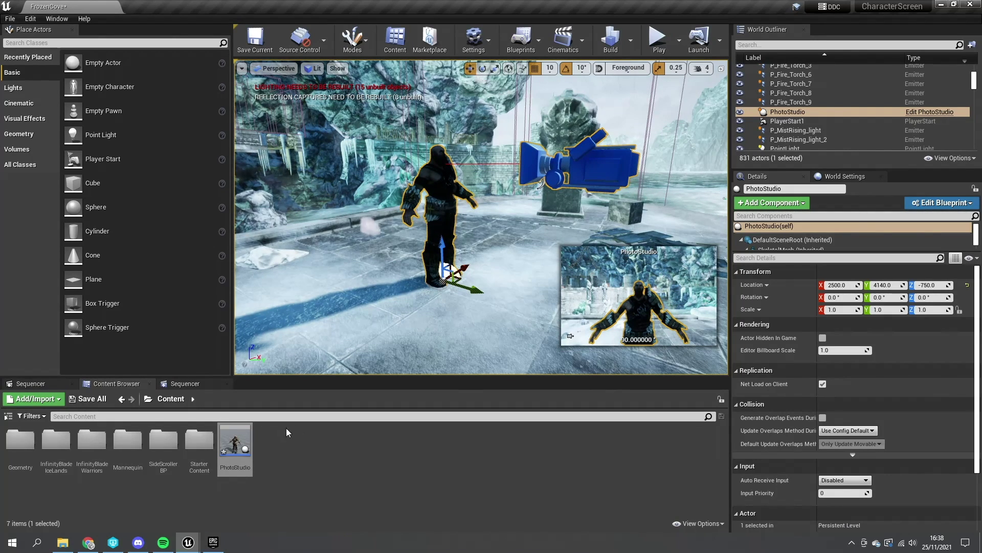
double_click(236, 445)
left_click_drag(521, 206, 476, 164)
left_click(66, 85)
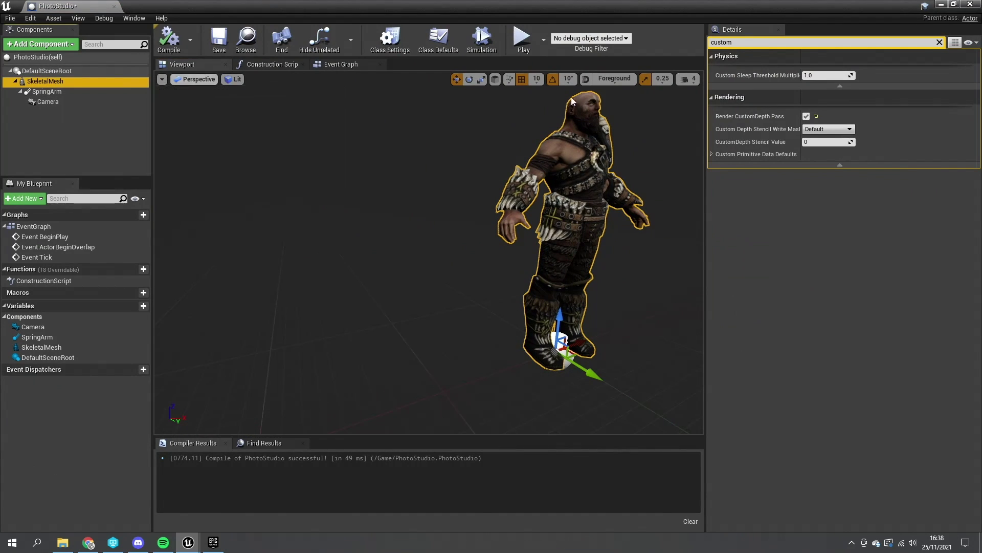
- Clear the Details filter and make the mesh play the ThirdPersonIdle animation asset
left_click(940, 43)
left_click(825, 228)
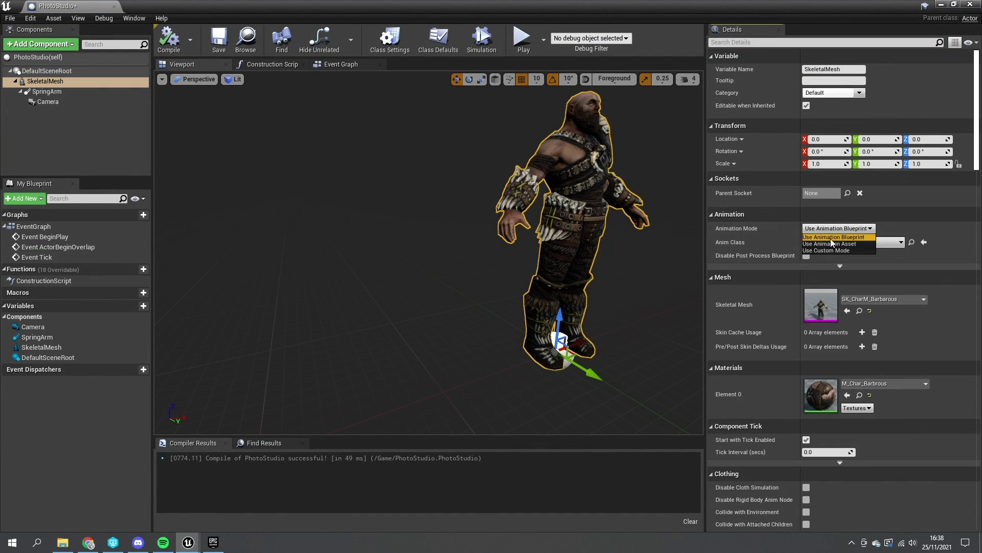
left_click(835, 244)
left_click(903, 249)
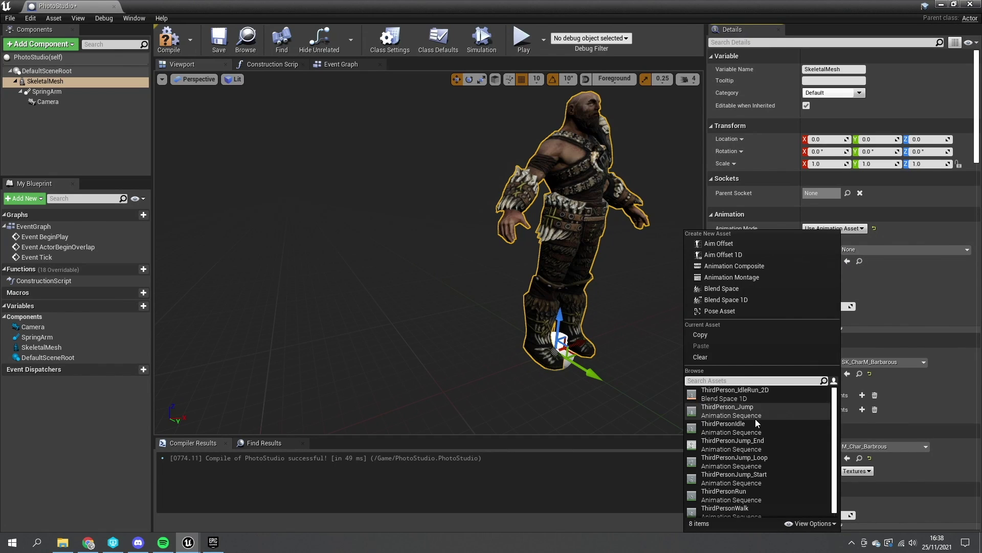
left_click(724, 427)
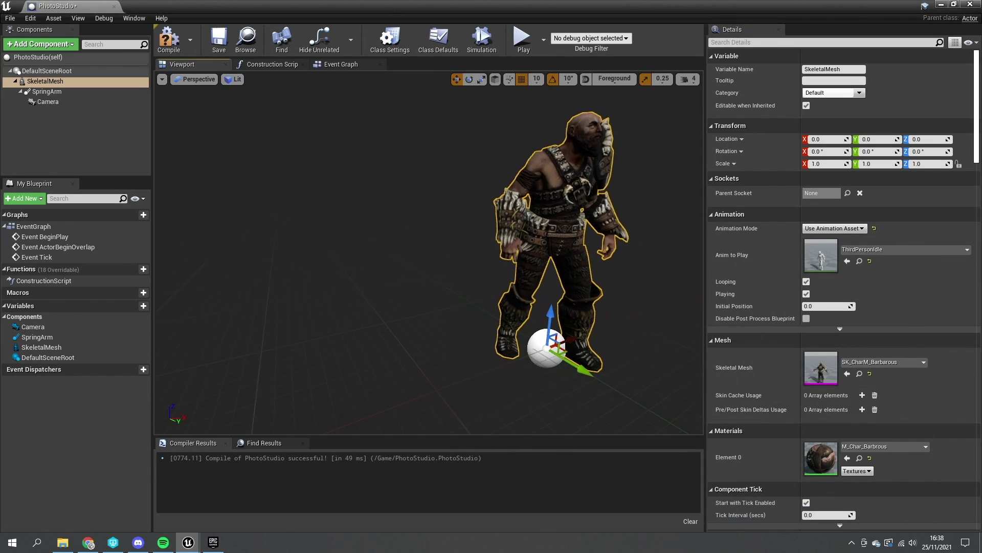
- Shorten the SpringArm's Target Arm Length to 90, then compile and save PhotoStudio
left_click(46, 91)
left_click(820, 227)
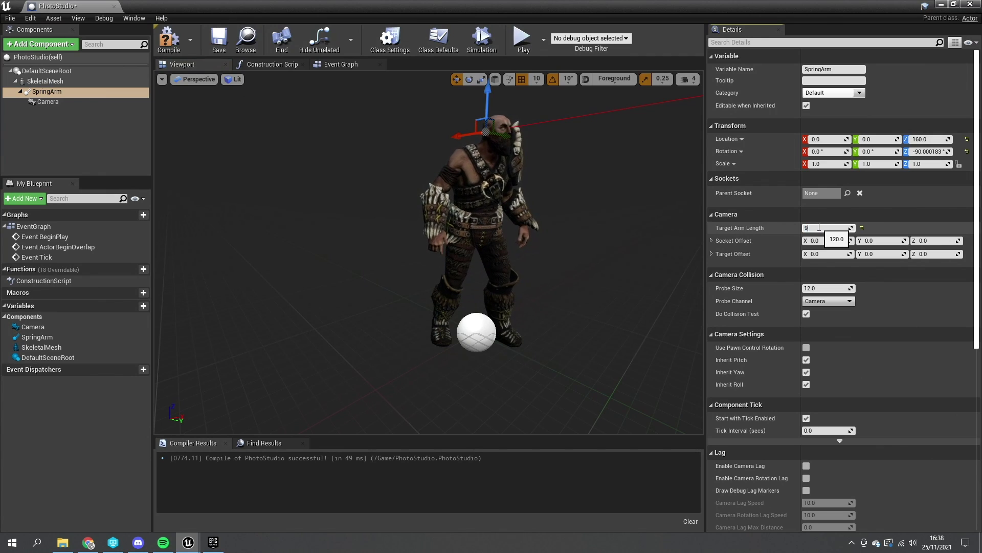
type("90")
key("Return")
left_click(169, 38)
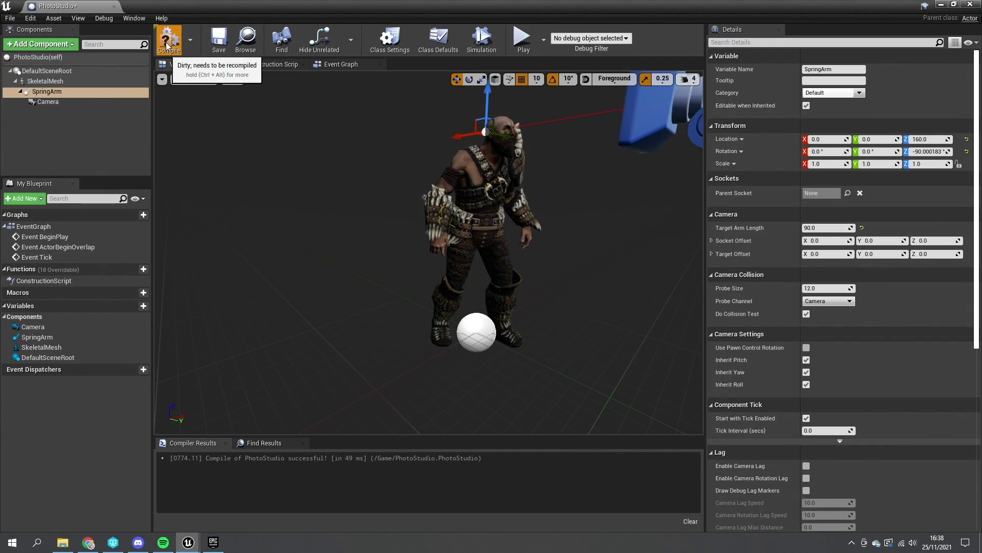
left_click(228, 45)
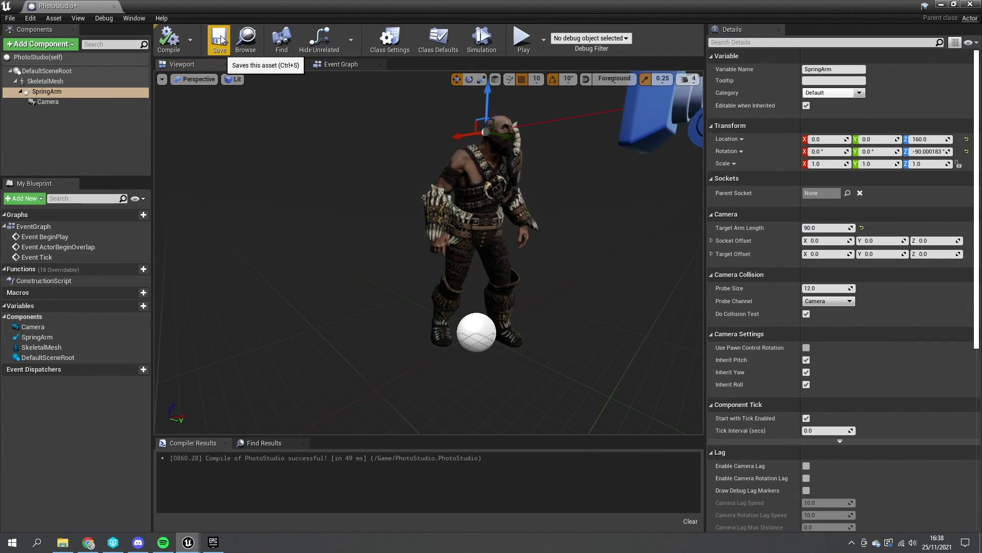
left_click(940, 4)
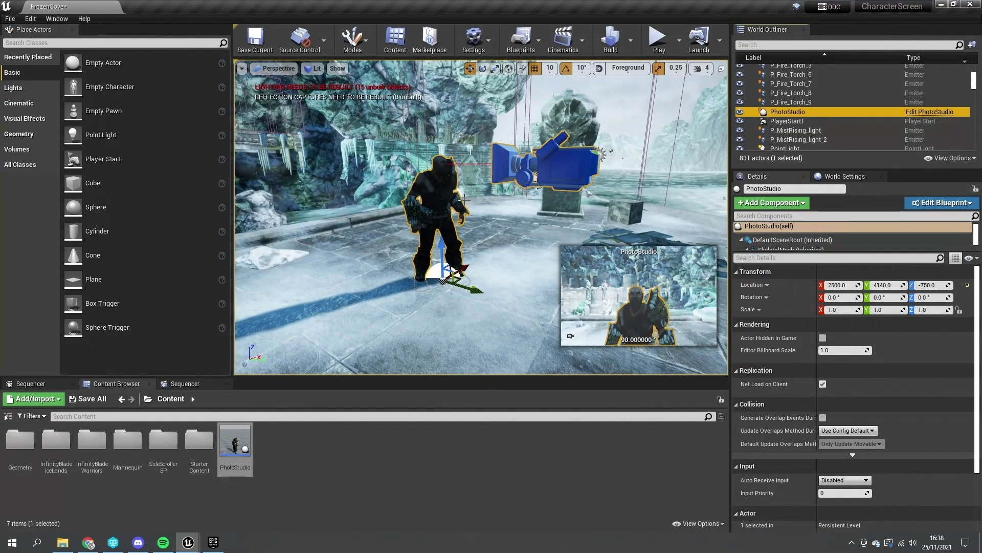
- Pilot PhotoStudio to move it slightly and tilt it up about 4.6°, then stop piloting
right_click(802, 112)
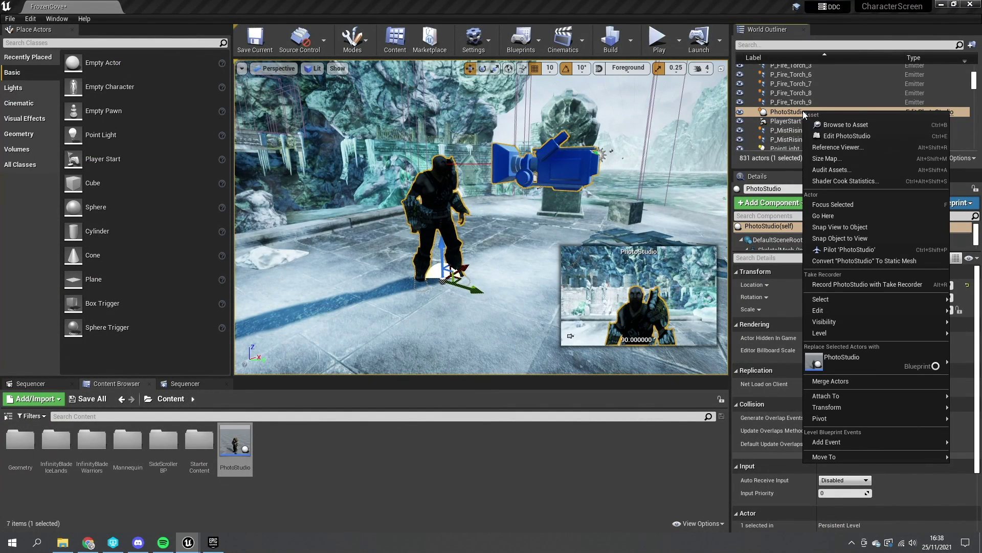
left_click(830, 251)
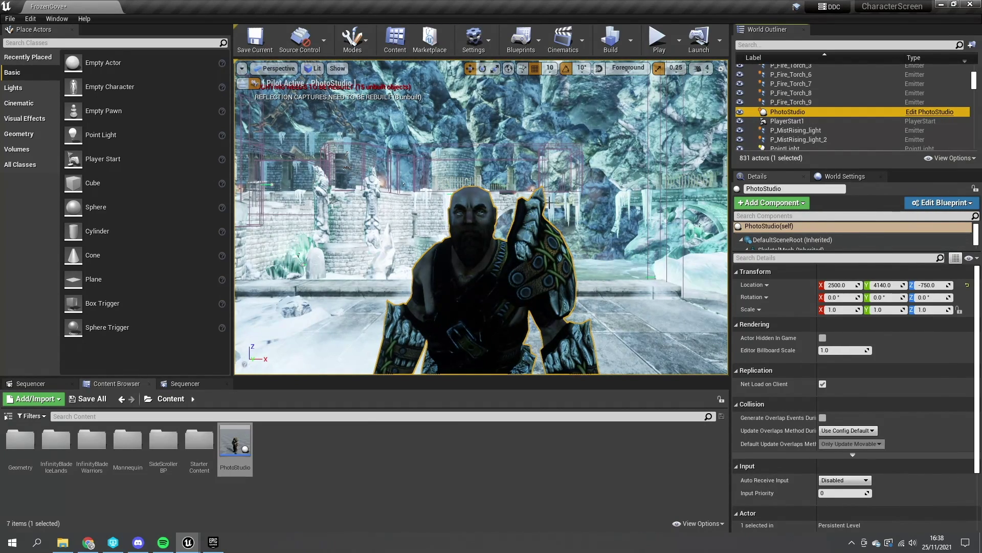
right_click_drag(524, 212, 524, 212)
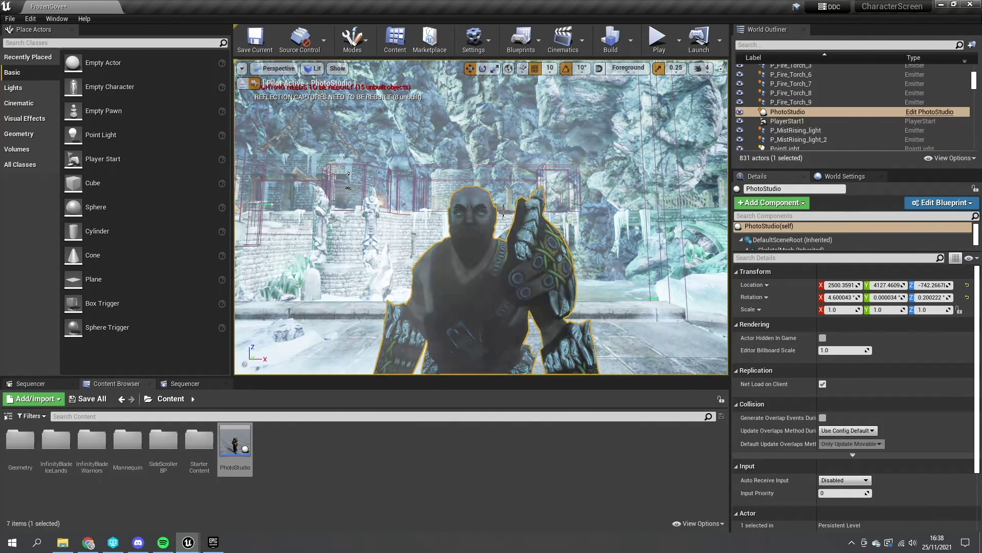
left_click(242, 82)
scroll(481, 217, "down", 5)
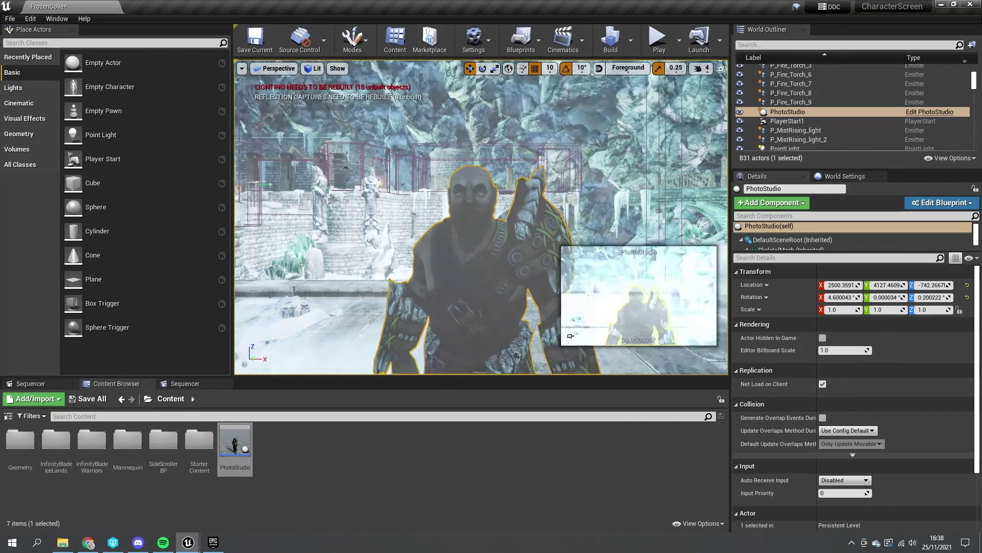
- Add a Spot Light component to PhotoStudio, attached under DefaultSceneRoot
double_click(235, 445)
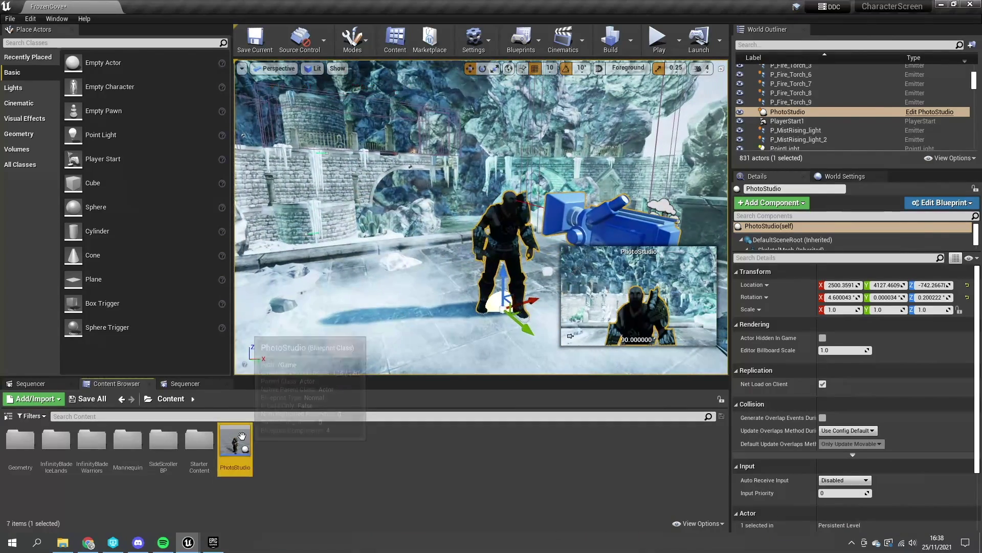
left_click(36, 46)
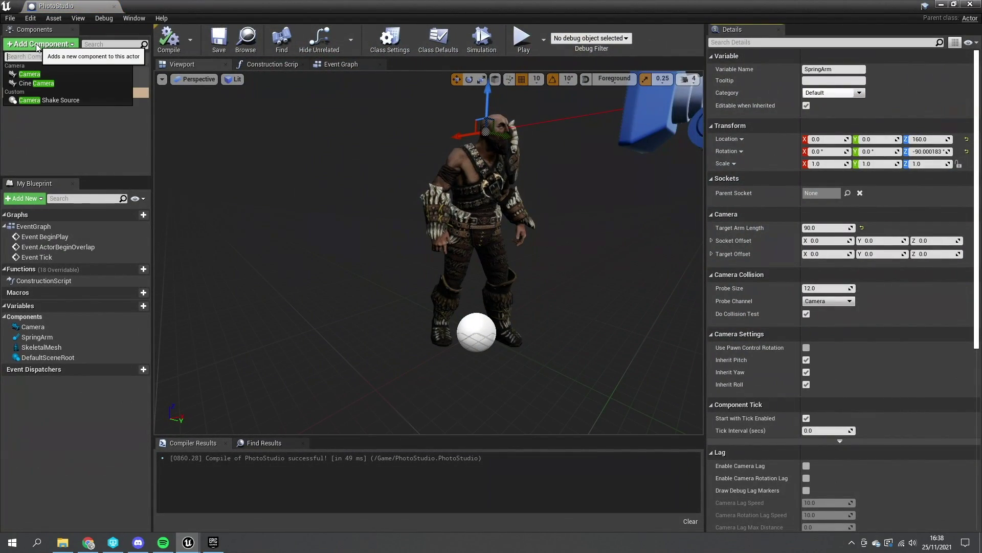
type("spotl")
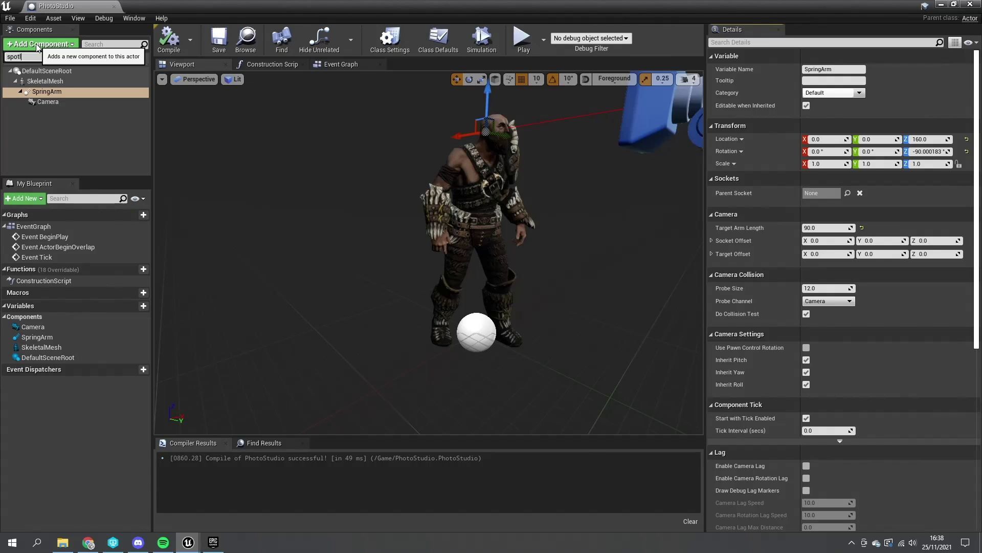
key("BackSpace")
key("Return")
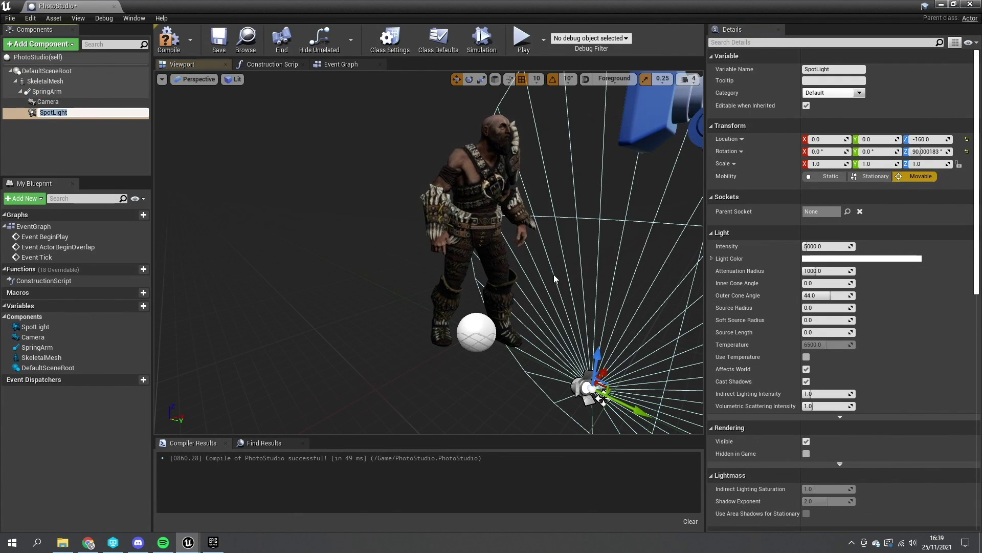
type("s")
left_click_drag(48, 112, 40, 71)
left_click(51, 86)
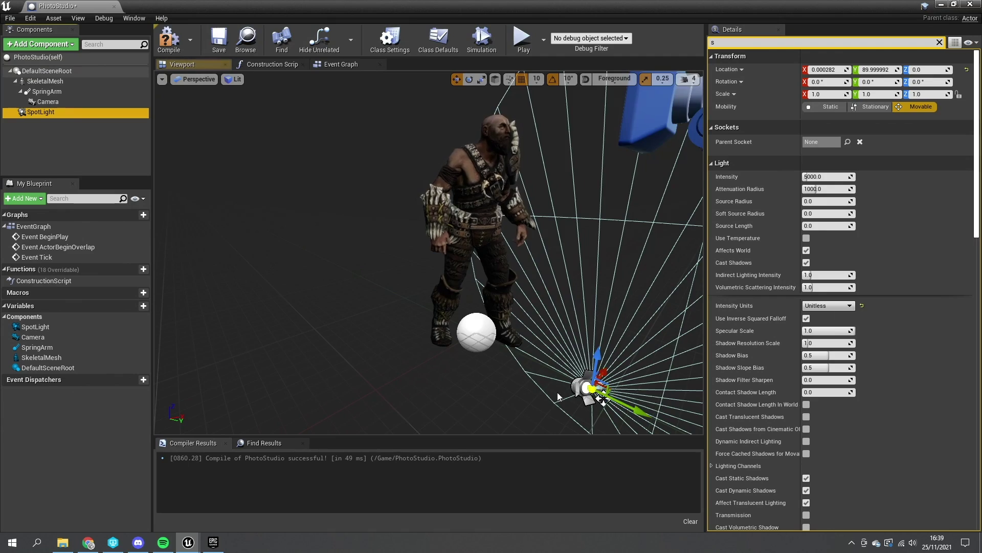
- Raise the spotlight 80 units and turn its yaw toward the character
scroll(464, 297, "up", 3)
left_click_drag(464, 298, 465, 194)
key("e")
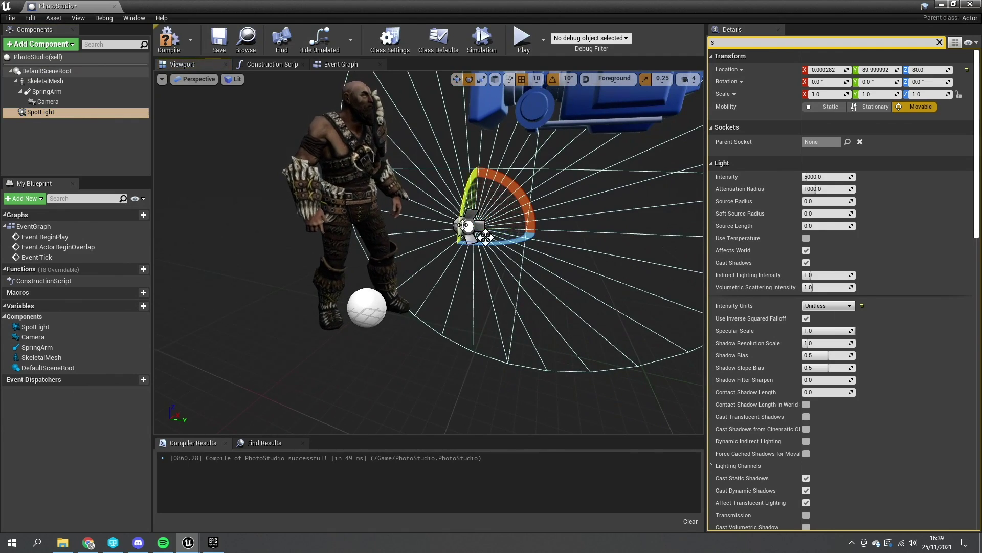
left_click_drag(516, 231, 517, 266)
key("w")
key("e")
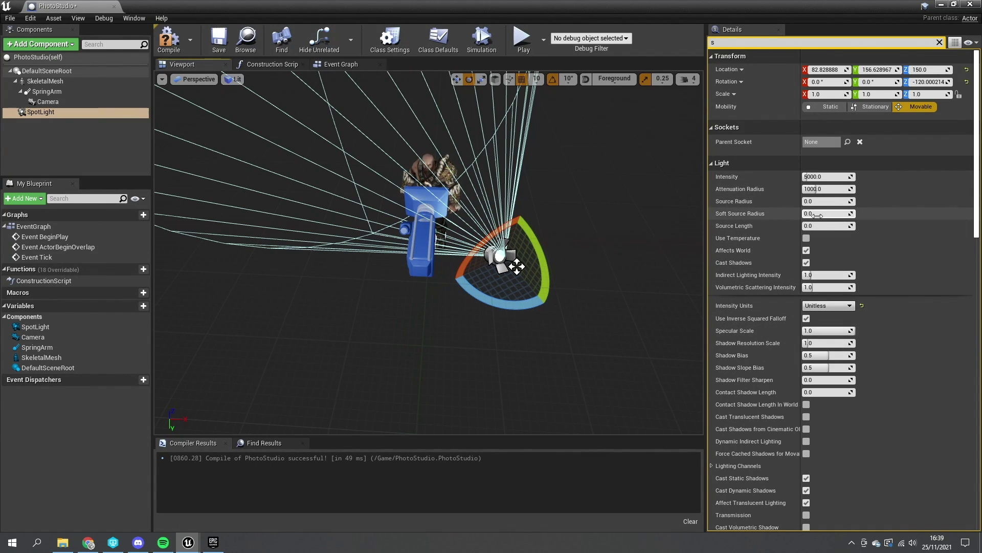
- Narrow the spotlight's Outer Cone Angle to about 17.7° with intensity around 13942
scroll(749, 238, "down", 6)
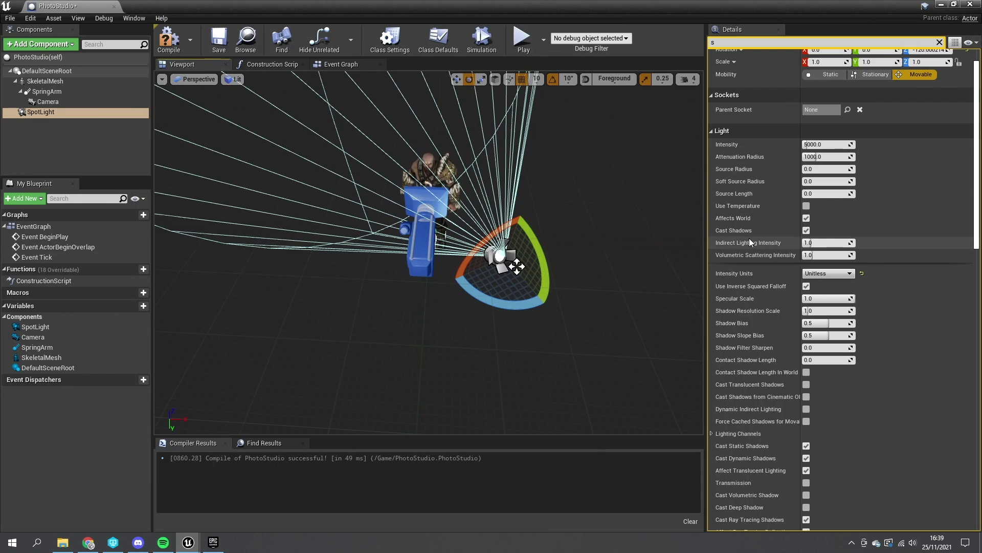
scroll(750, 238, "up", 4)
scroll(750, 238, "down", 6)
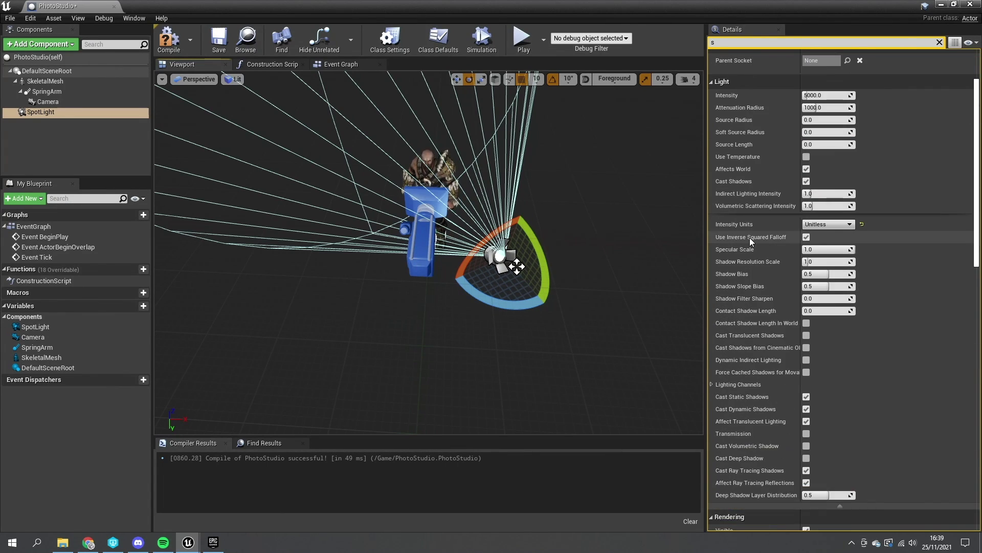
scroll(745, 235, "up", 7)
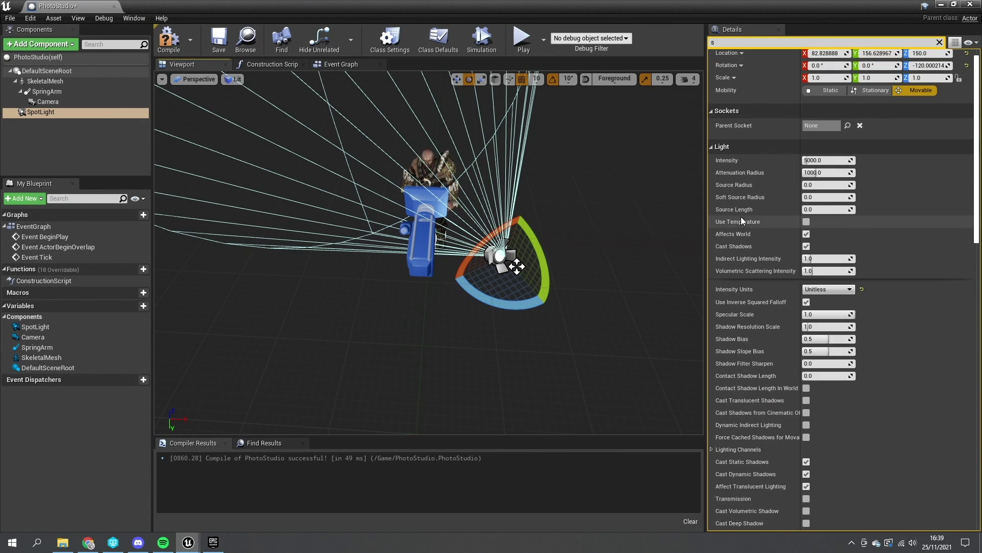
scroll(757, 205, "up", 1)
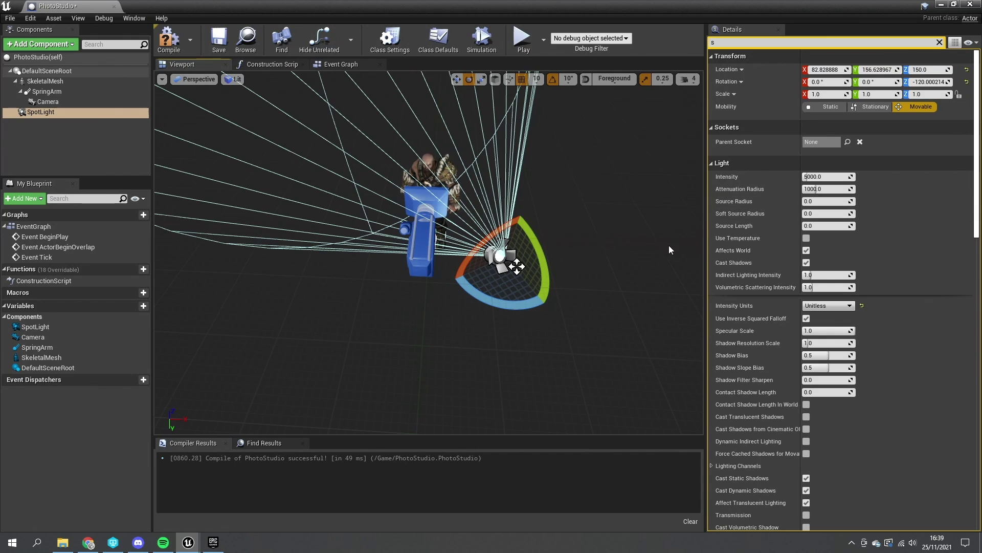
left_click(940, 43)
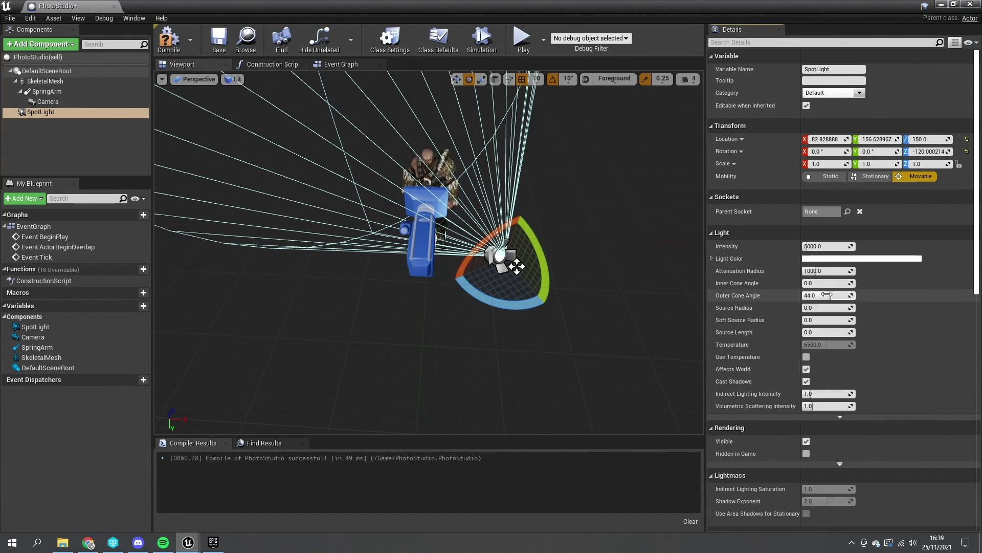
left_click_drag(813, 295, 811, 296)
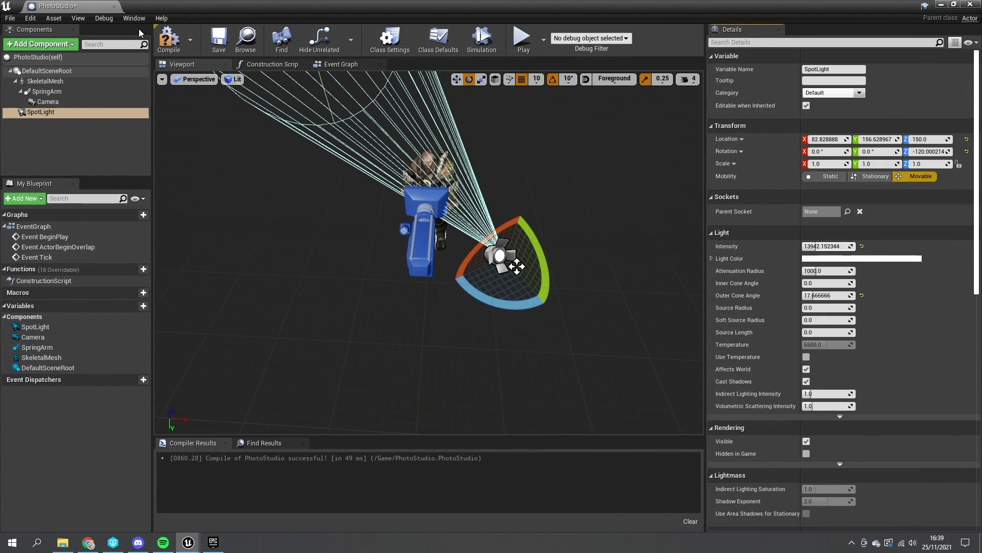
left_click(940, 4)
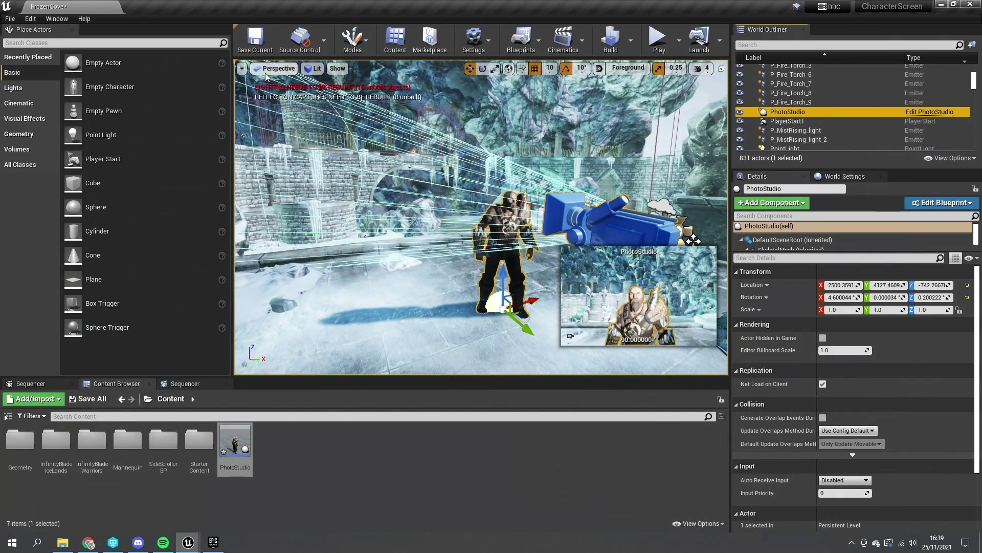
- Open the High Resolution Screenshot settings and view the level through the PhotoStudio camera
left_click(241, 68)
left_click(288, 266)
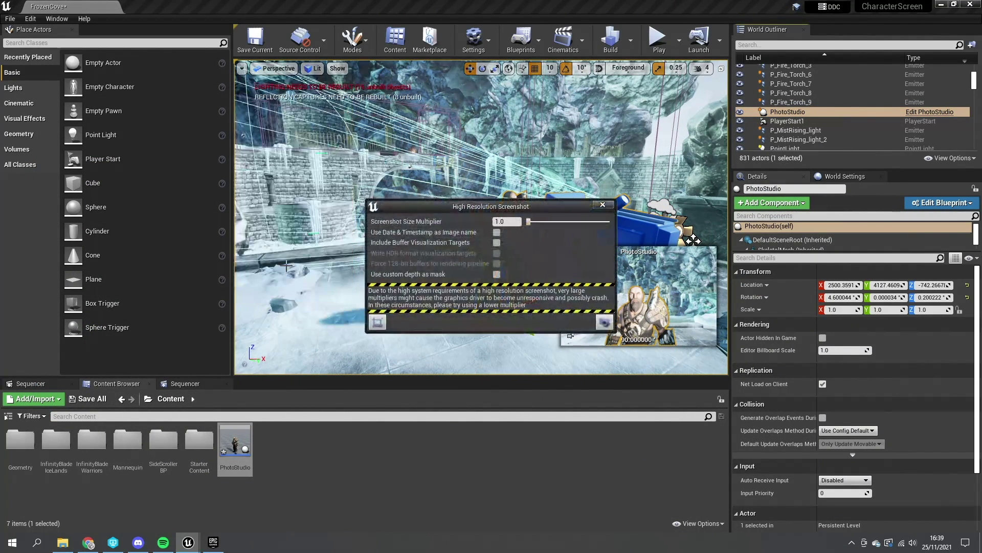
right_click(786, 111)
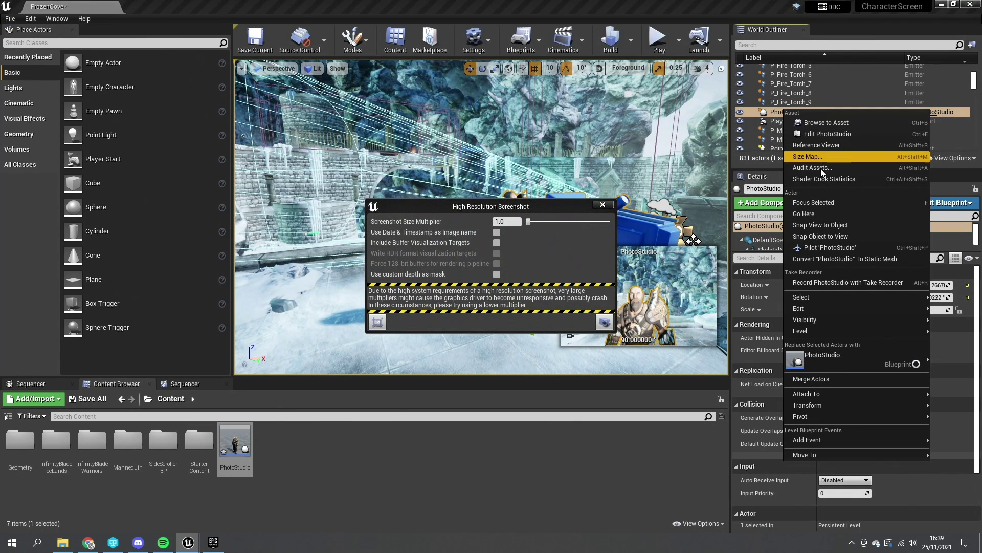
left_click(817, 247)
- Capture a 4.0× screenshot masked by custom depth
left_click_drag(494, 207, 834, 169)
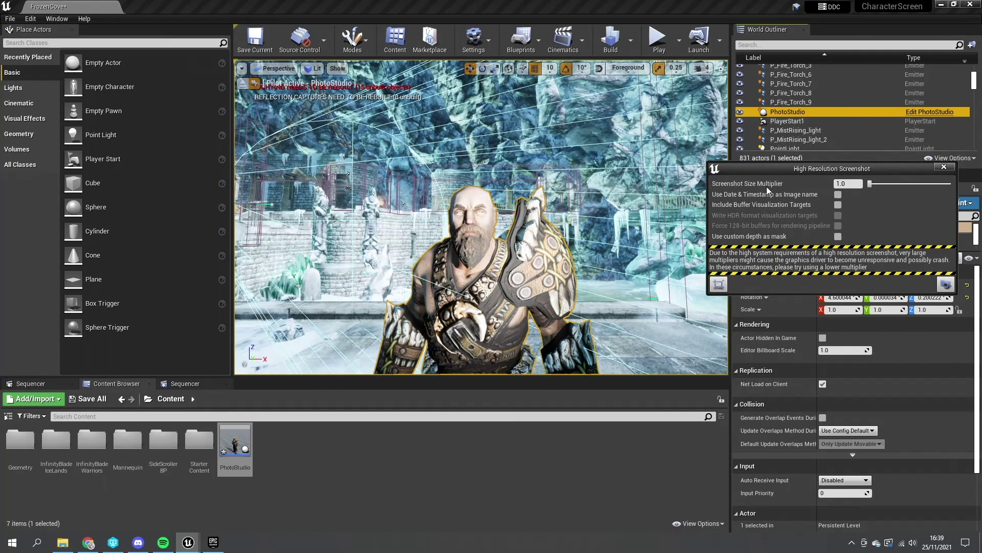
left_click(876, 183)
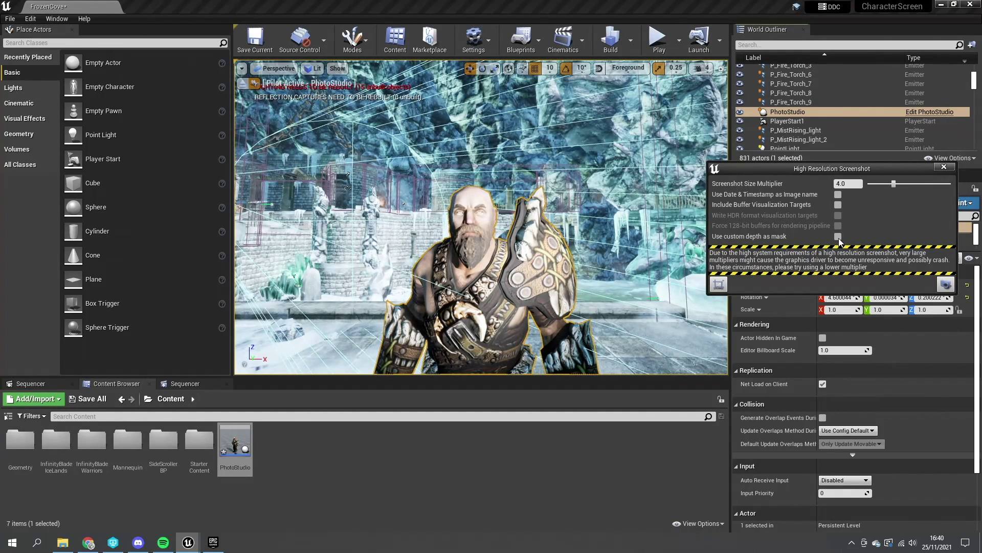
left_click(838, 236)
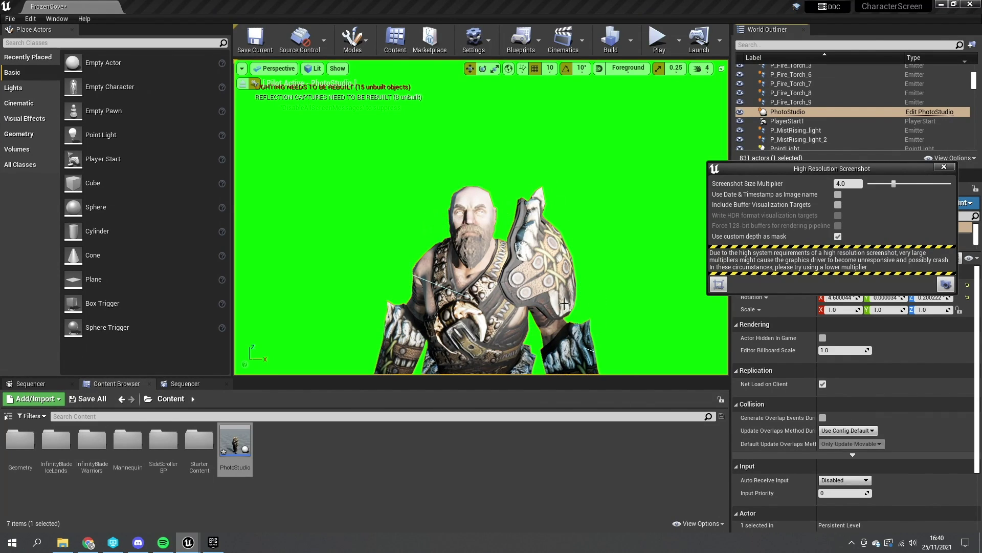
left_click(947, 286)
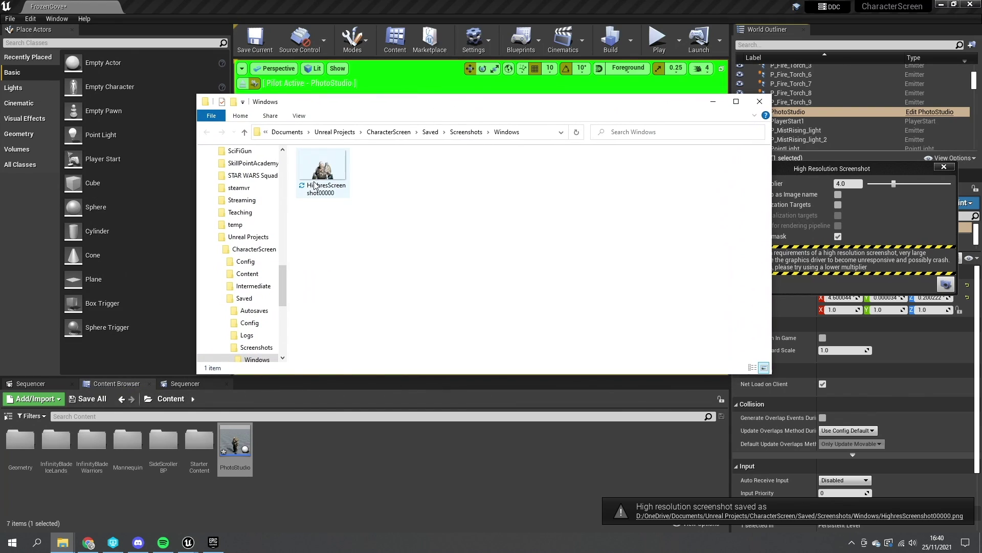
- Check the saved HighresScreenshot00000 image in Screenshots/Windows, then return to the editor
left_click(315, 185)
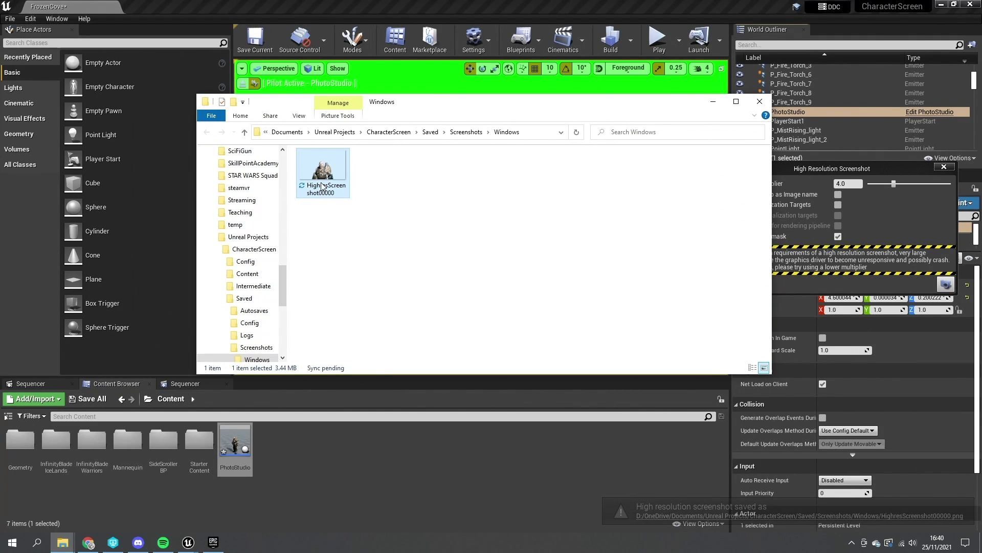
key("alt+Tab")
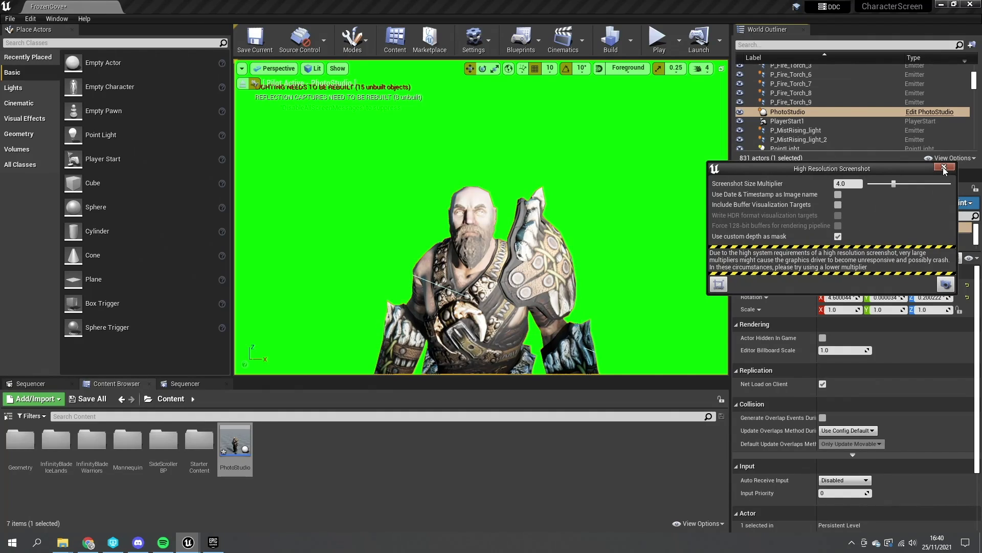
- Swap the PhotoStudio skeletal mesh to SK_CharM_Forge and capture a high-resolution screenshot
left_click(541, 265)
left_click_drag(793, 174, 558, 162)
left_click_drag(794, 251, 794, 331)
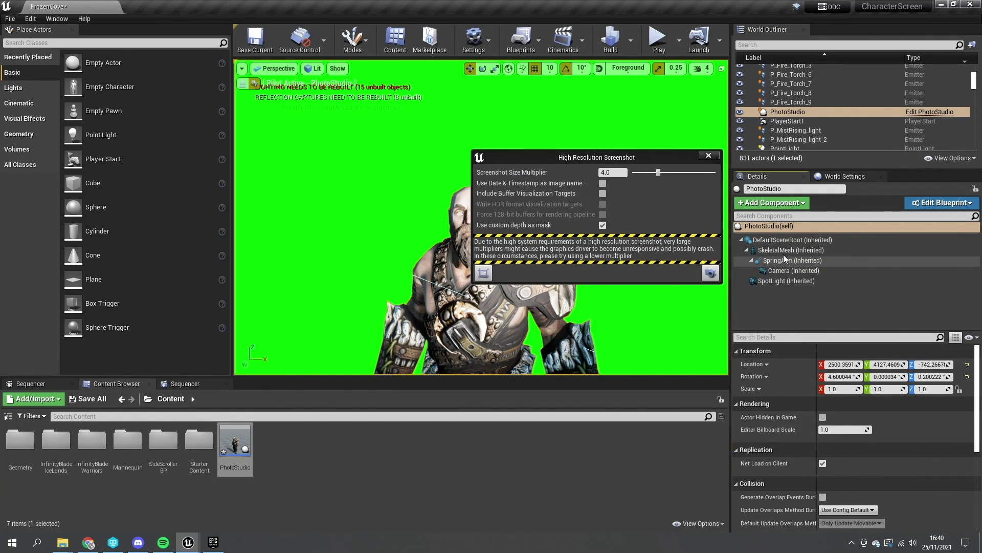
left_click(775, 250)
scroll(757, 484, "down", 5)
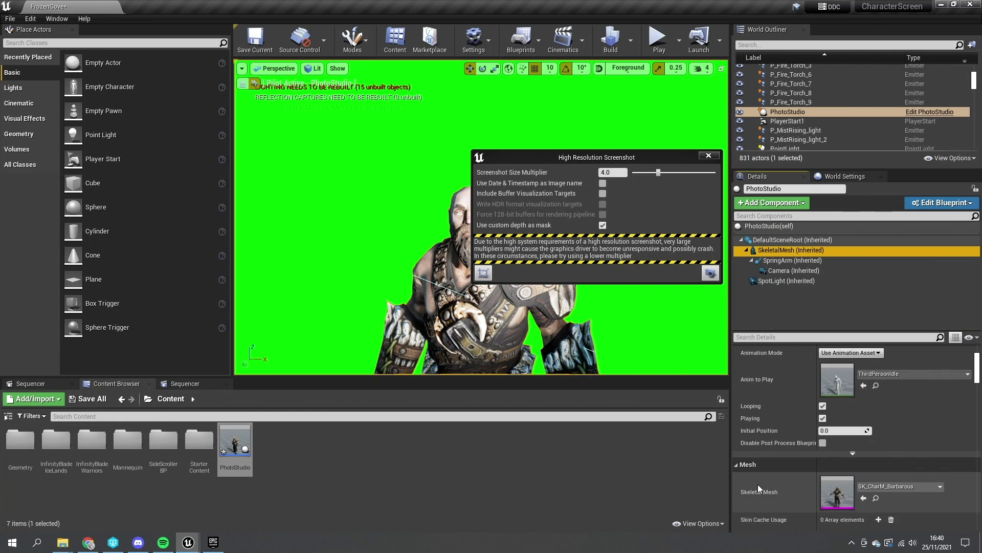
left_click(911, 417)
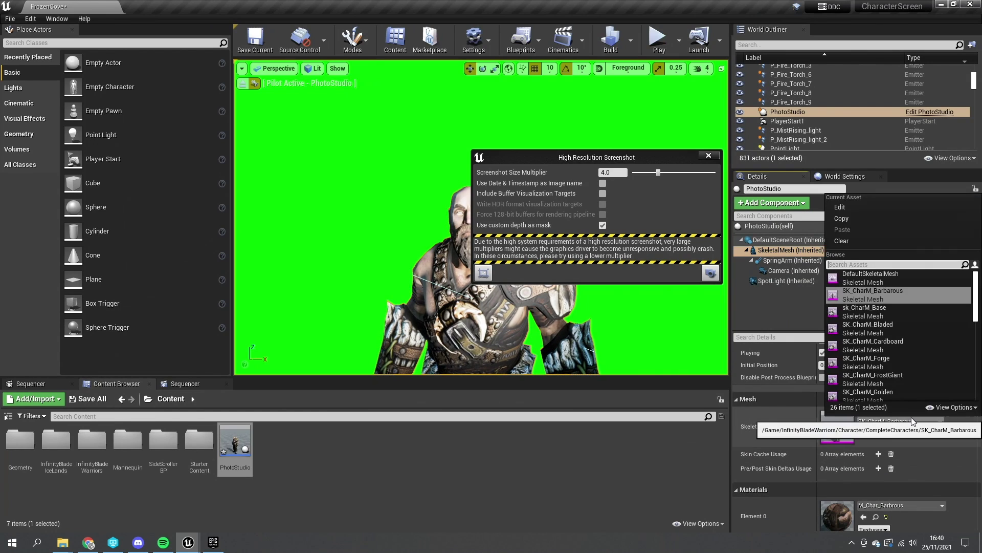
left_click(869, 361)
left_click_drag(585, 155, 769, 149)
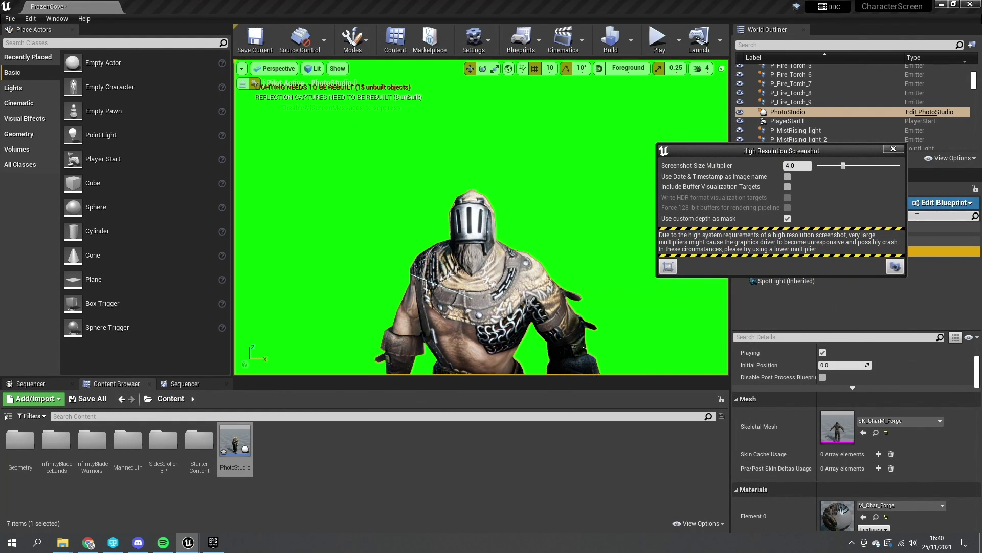
left_click(895, 267)
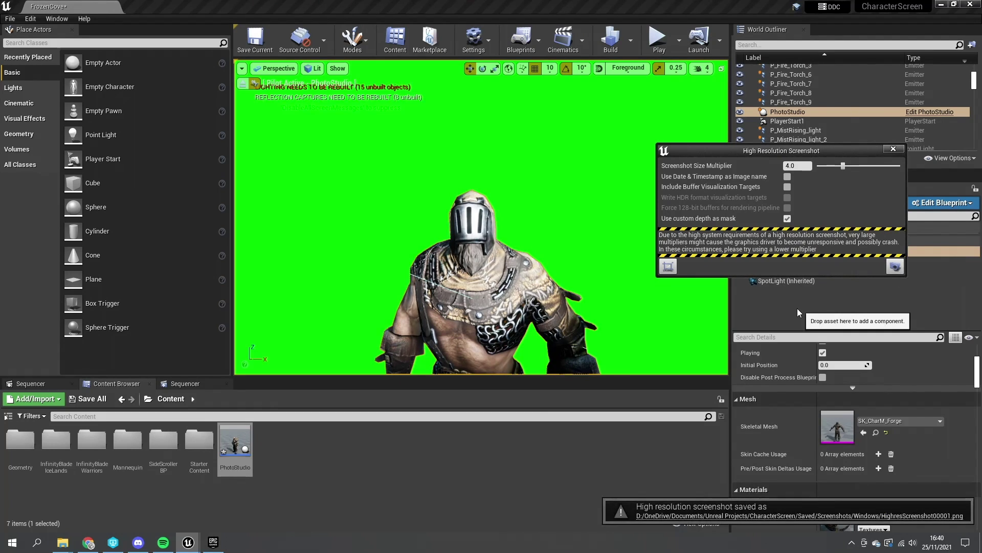
left_click(798, 515)
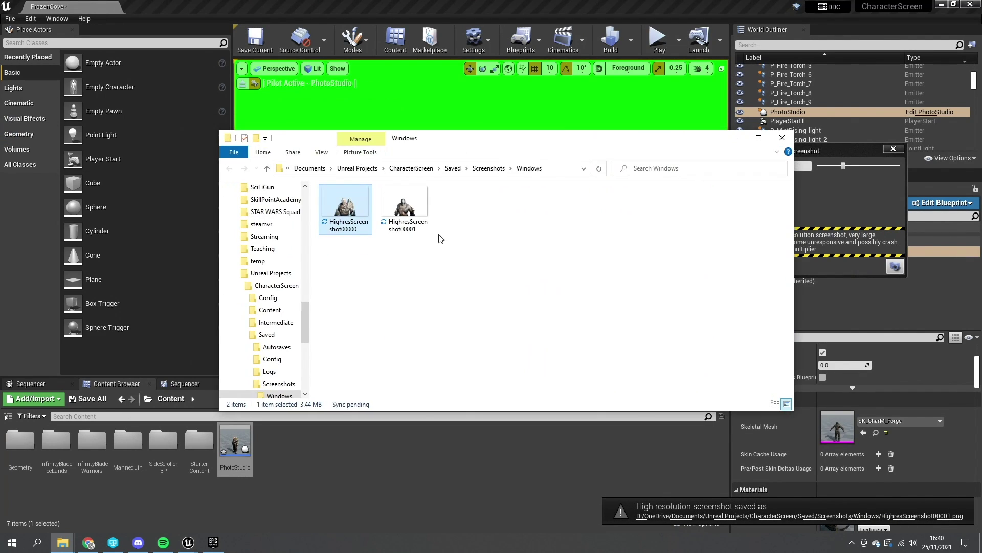
left_click_drag(547, 138, 0, 128)
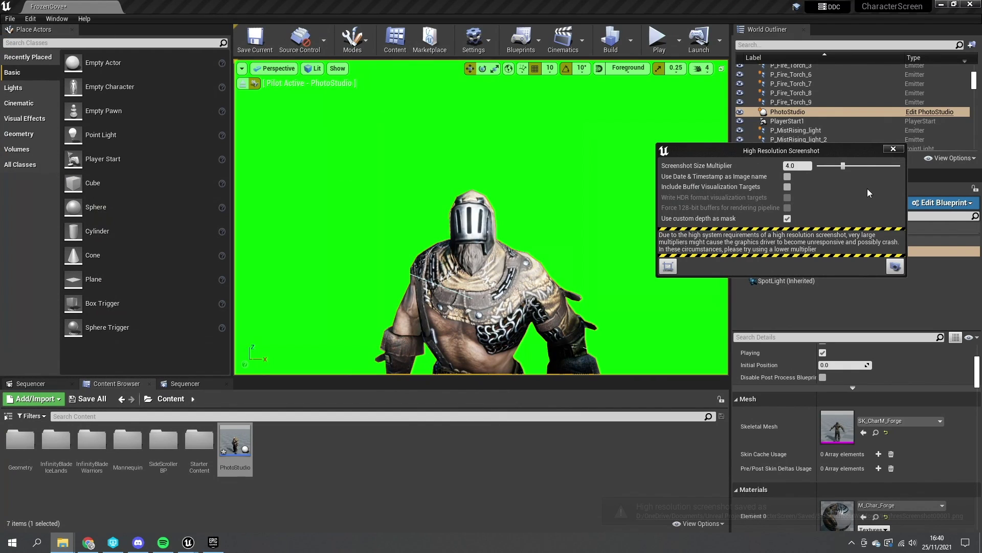
- Switch the character to SK_CharM_FrostGiant and capture another screenshot
left_click_drag(818, 151, 626, 145)
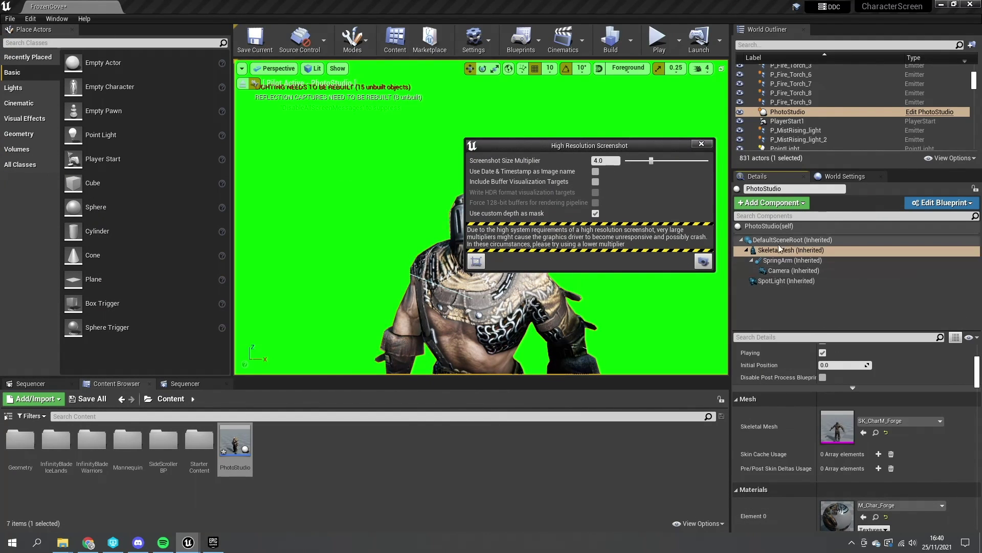
scroll(842, 515, "down", 2)
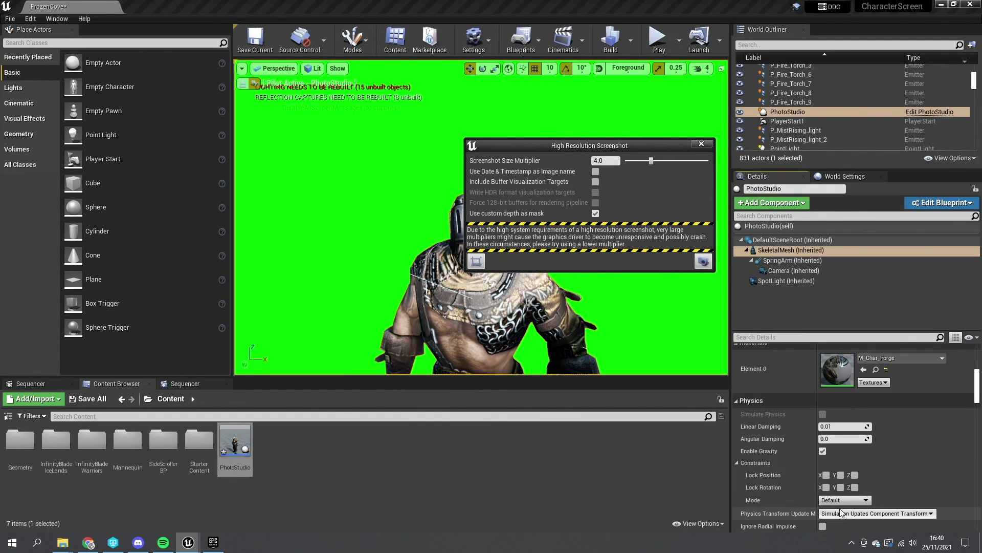
scroll(833, 489, "up", 4)
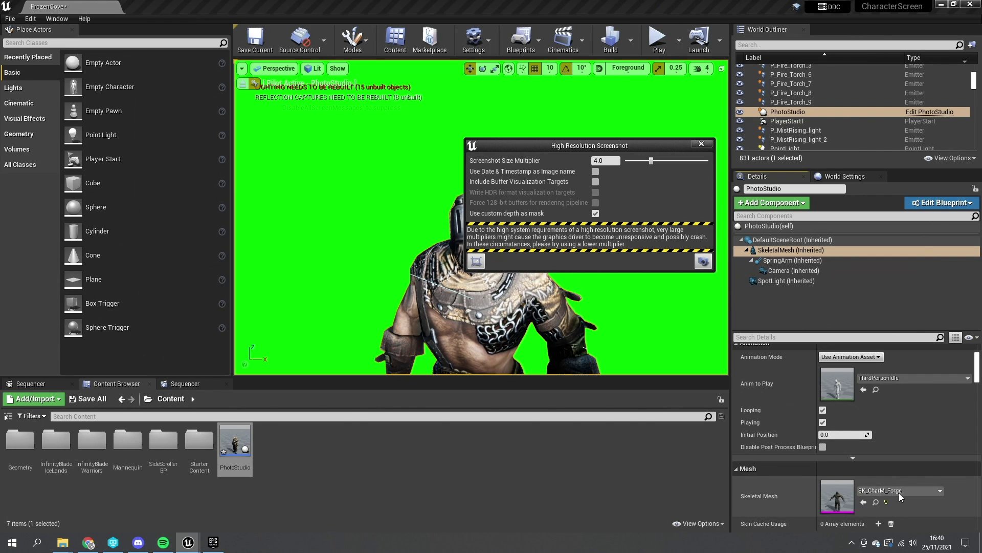
left_click(900, 490)
left_click(892, 452)
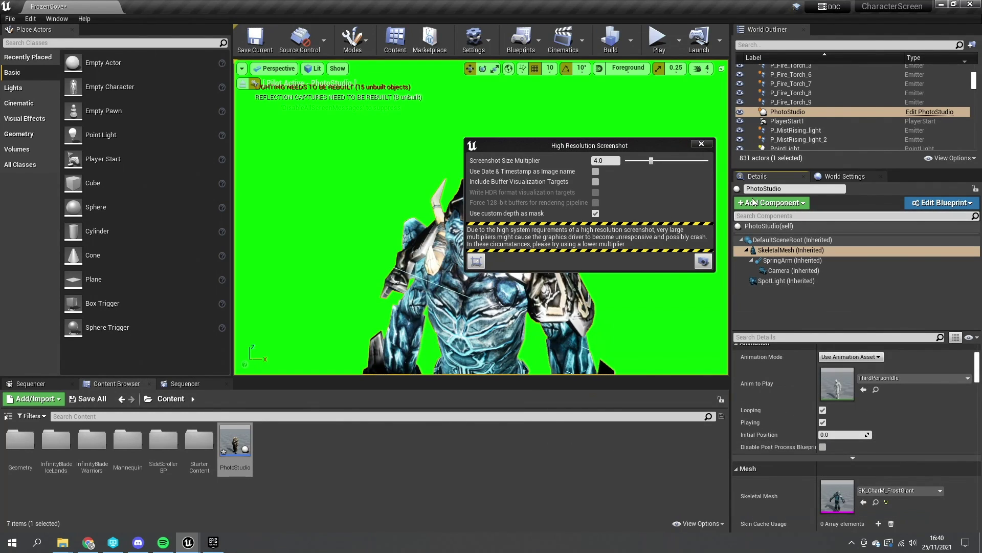
left_click(701, 259)
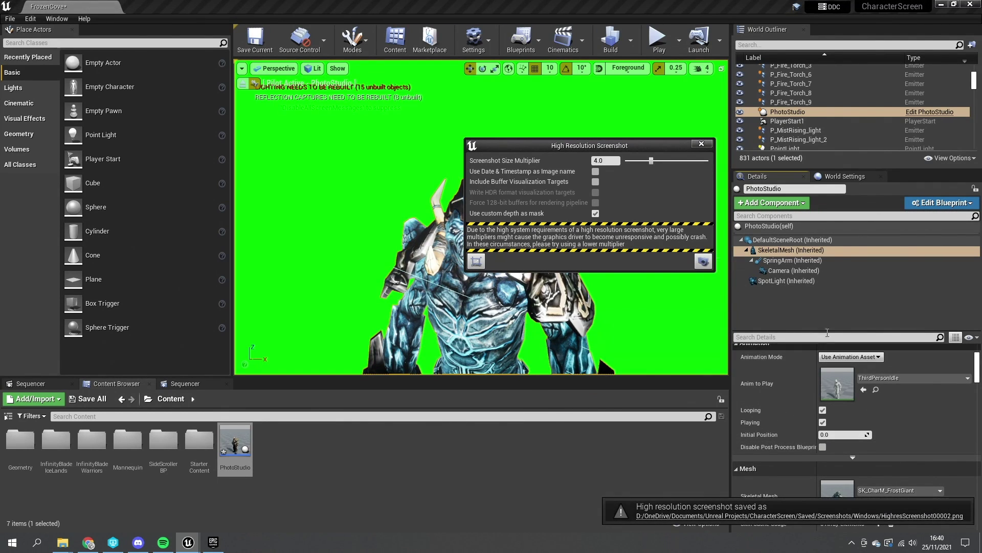
- Switch the character to SK_CharM_Pit and capture a screenshot
scroll(847, 438, "down", 3)
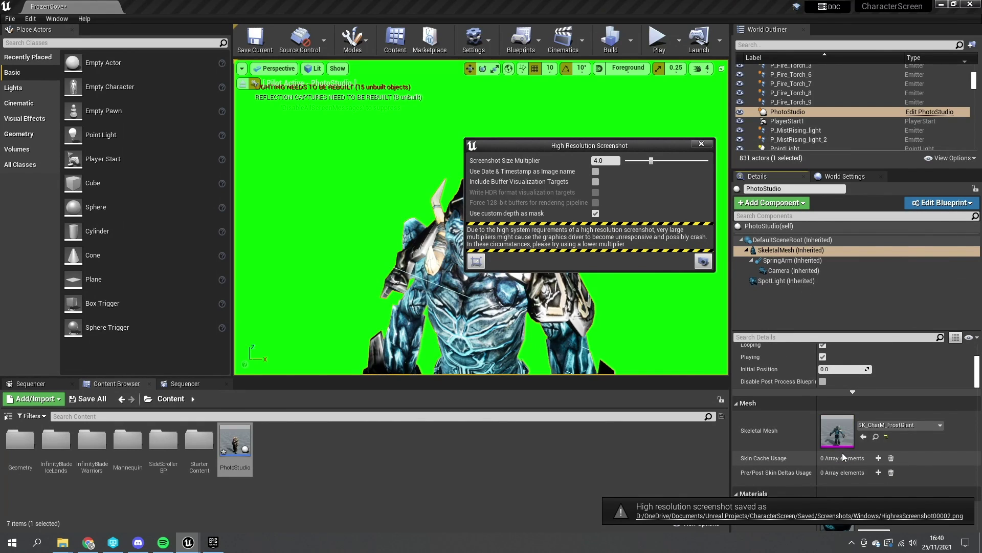
left_click(901, 425)
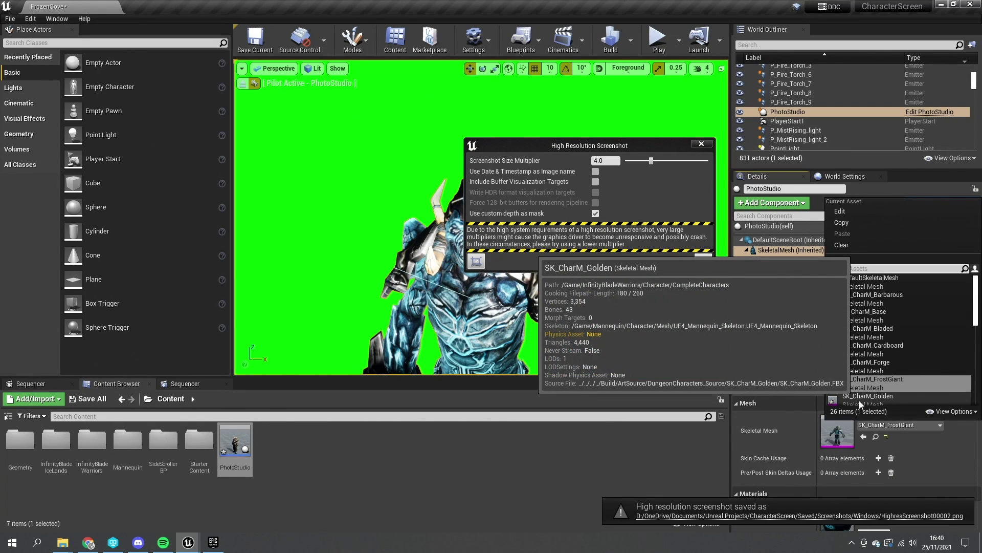
scroll(853, 366, "down", 2)
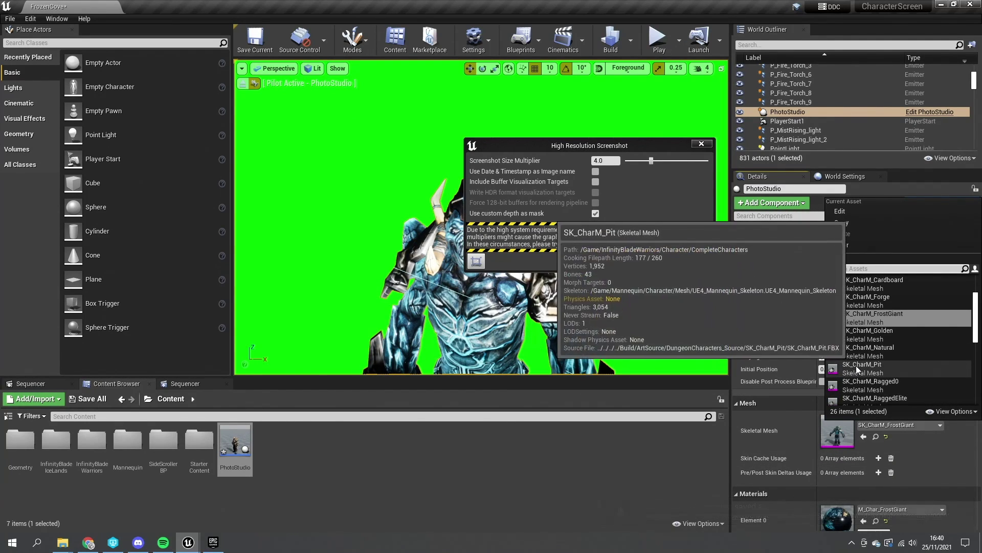
left_click(854, 365)
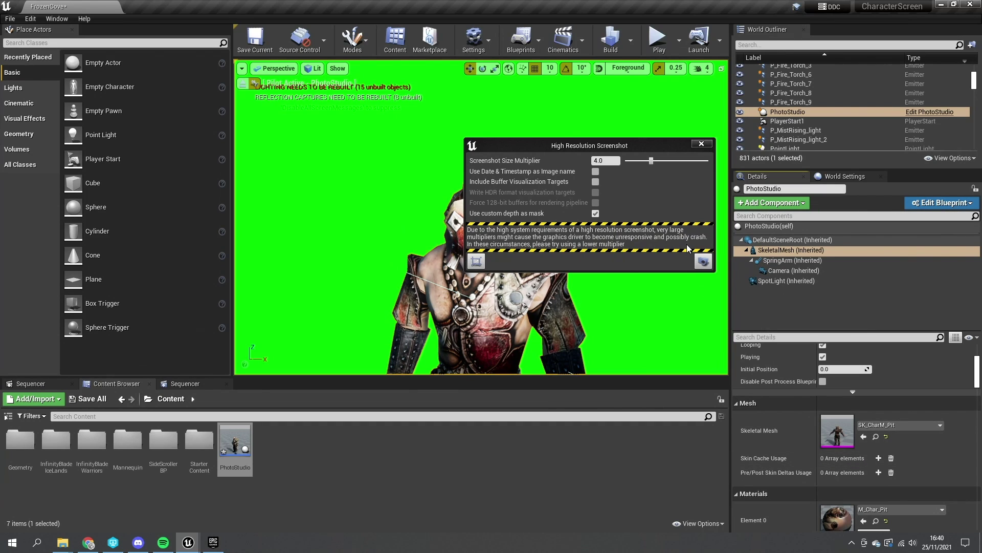
left_click(703, 261)
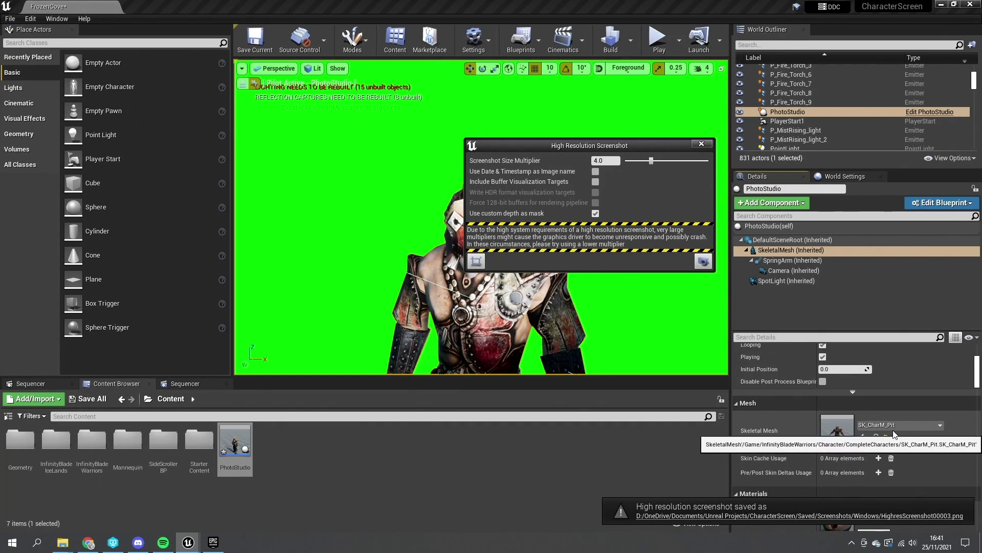
- Capture screenshots of SK_CharM_Ram and SK_CharM_Robo, then close the screenshot settings
left_click(895, 425)
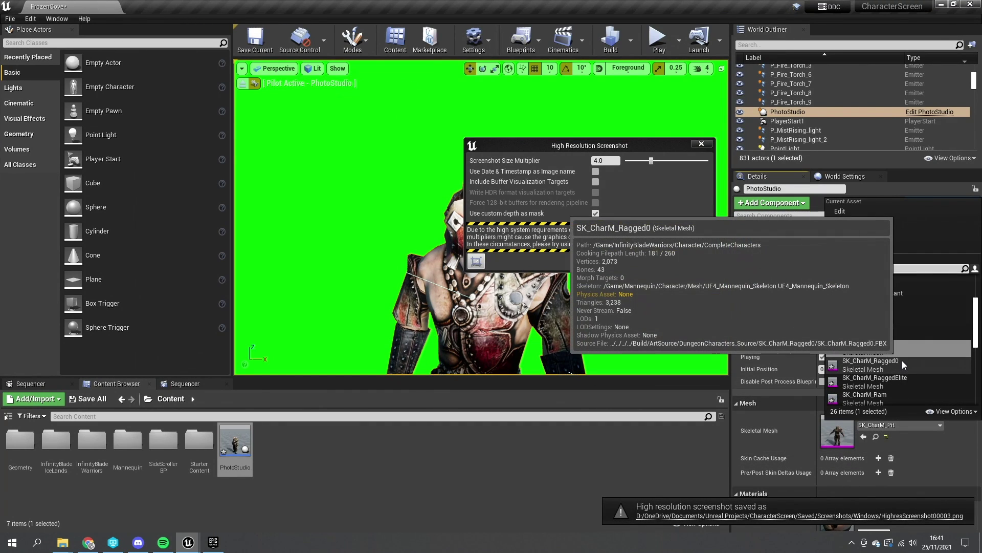
left_click(865, 397)
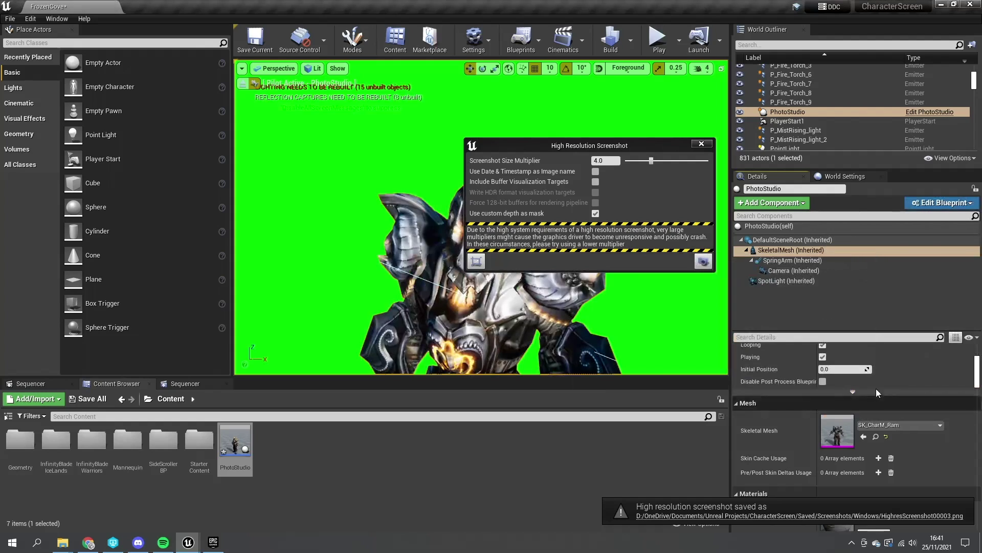
left_click(705, 263)
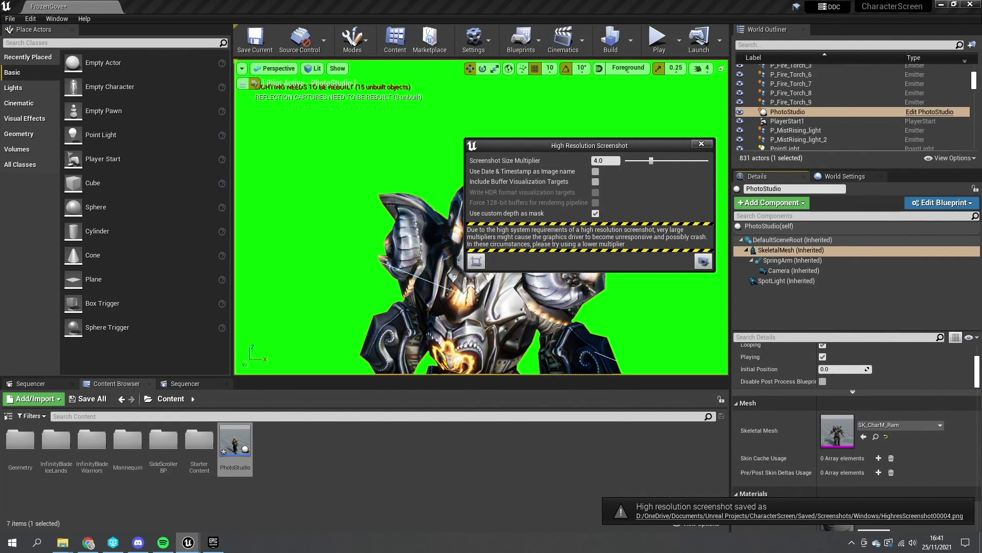
left_click(882, 429)
left_click(901, 364)
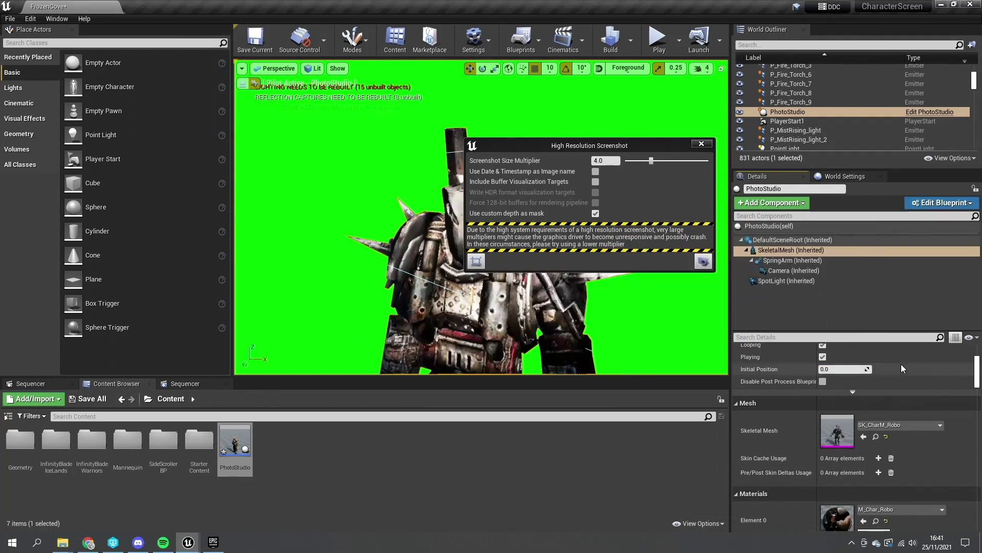
left_click(704, 262)
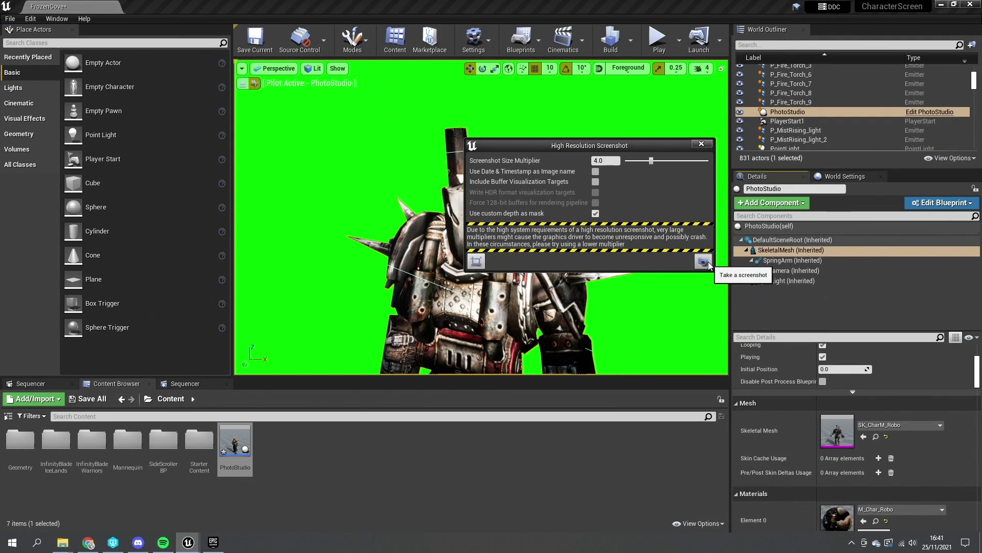
left_click(708, 144)
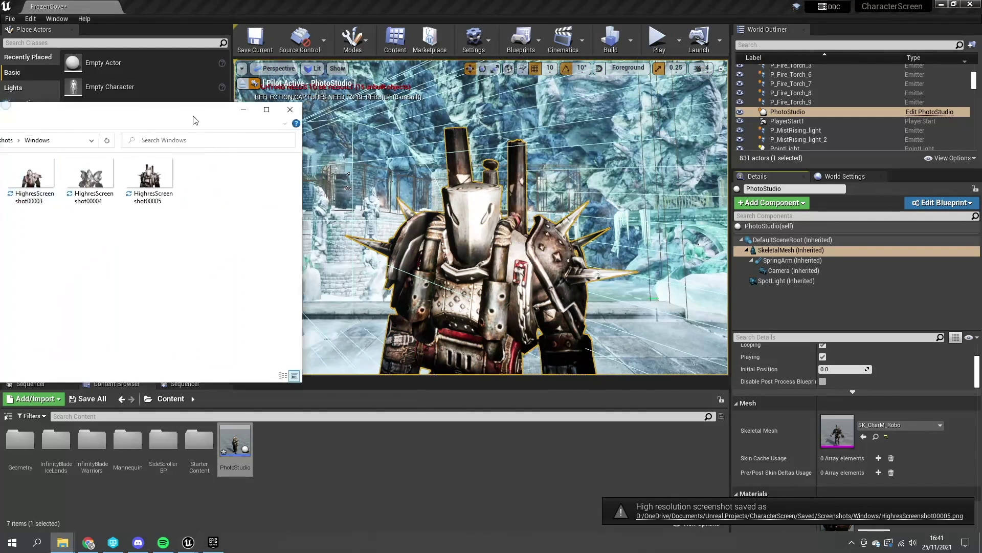
- Select the six screenshot files and create a new UI folder in Content
left_click_drag(266, 241, 609, 169)
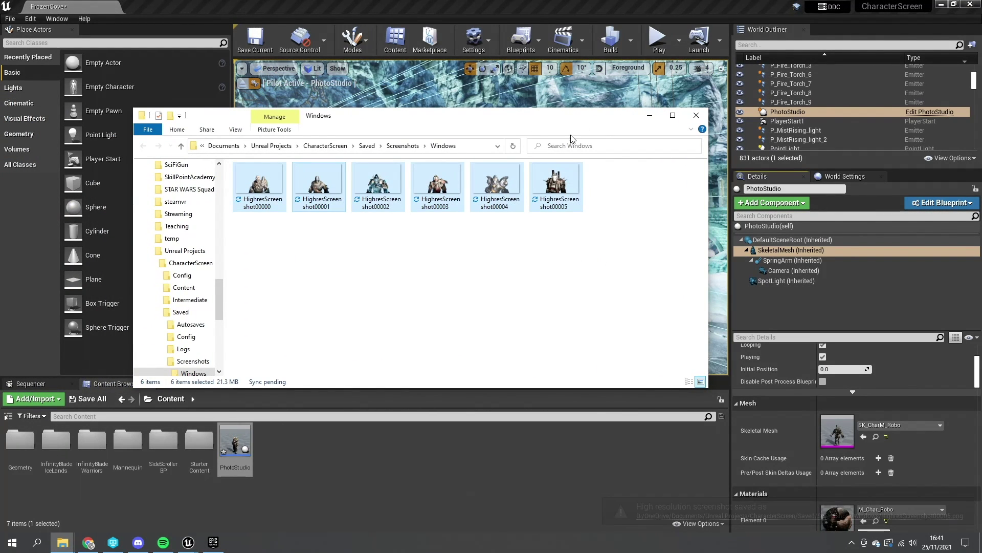
right_click(318, 459)
left_click(355, 150)
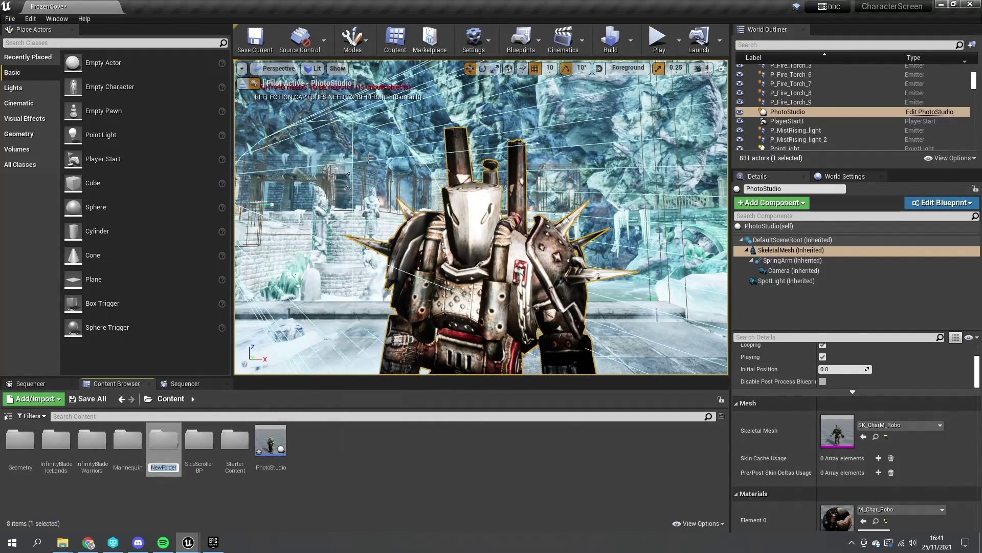
type("UI")
key("Return")
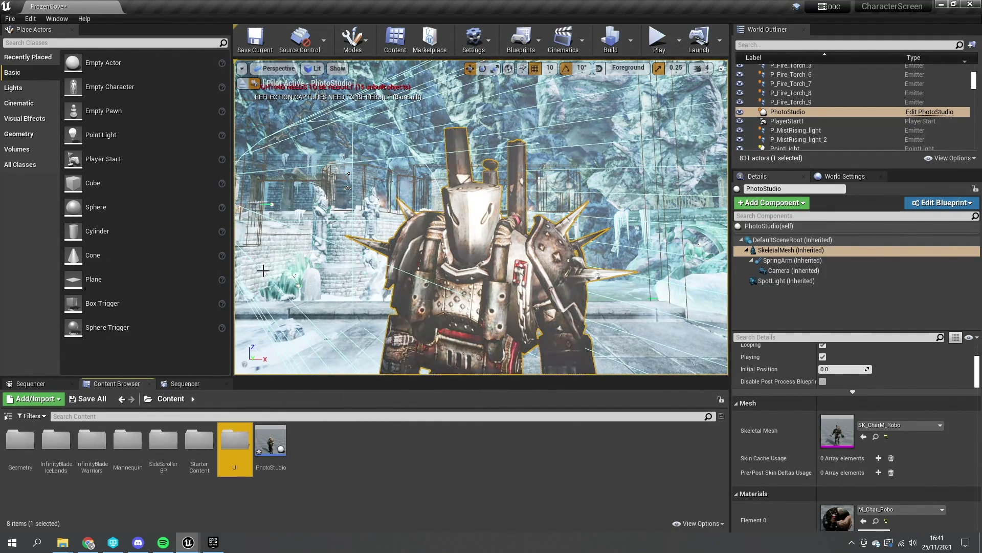
double_click(235, 442)
- Create a Textures folder inside UI and import the six screenshots into it
right_click(207, 452)
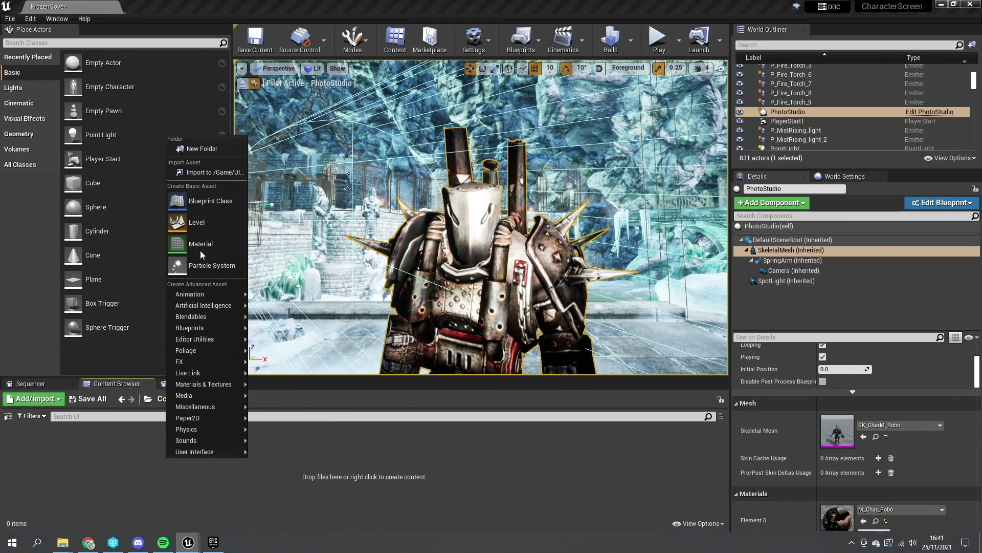
left_click(203, 153)
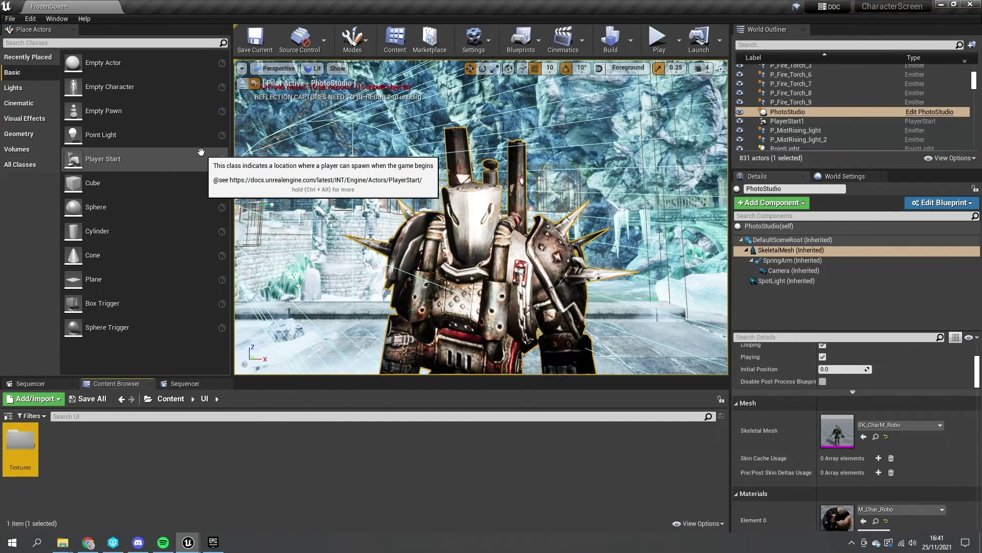
double_click(20, 441)
mouse_move(70, 546)
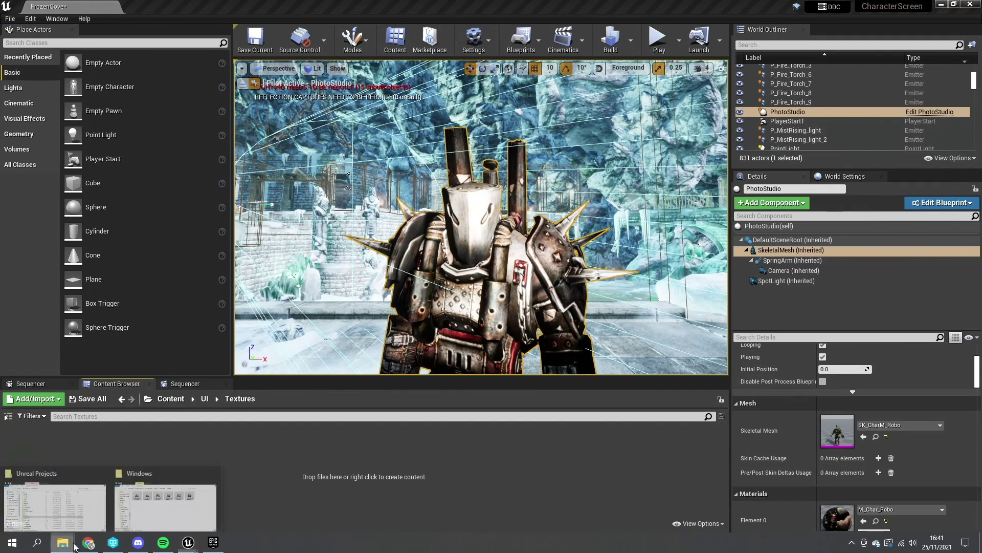
left_click(165, 504)
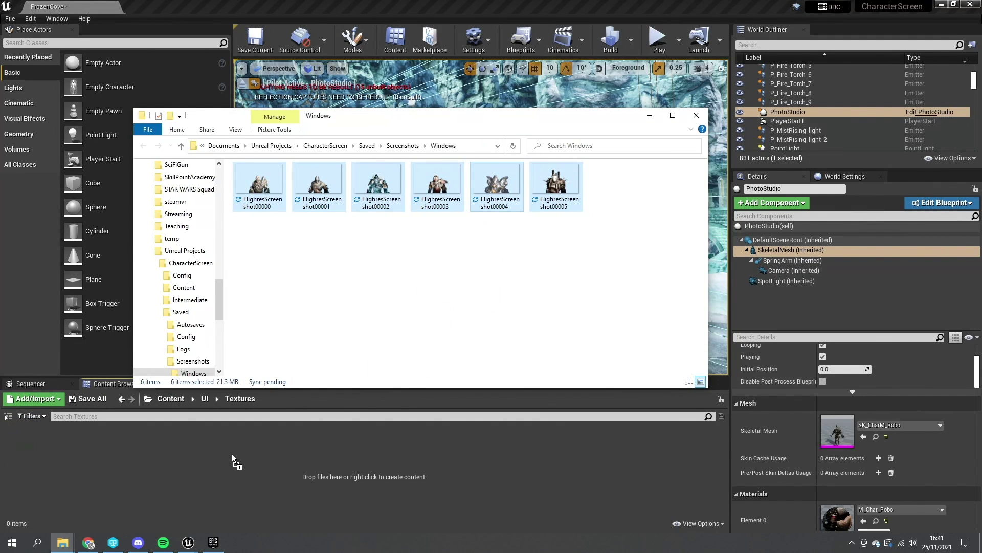
left_click(649, 115)
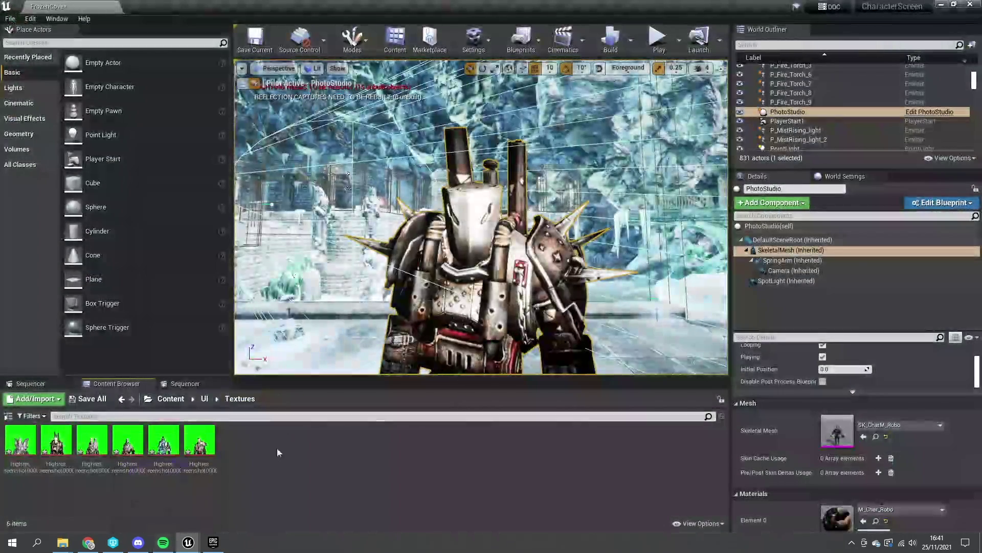
left_click(208, 398)
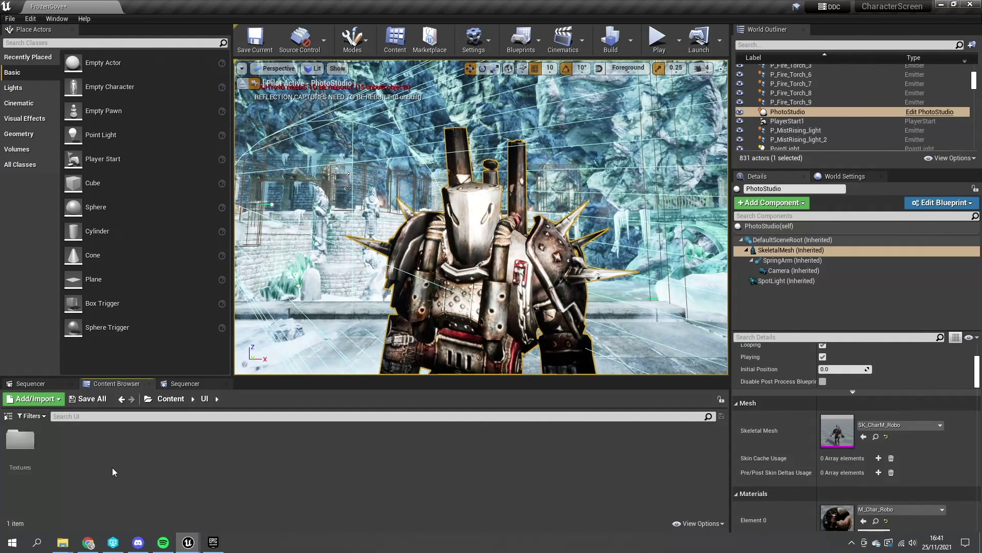
- Create a Widget Blueprint named CharacterSlot and open it
right_click(84, 453)
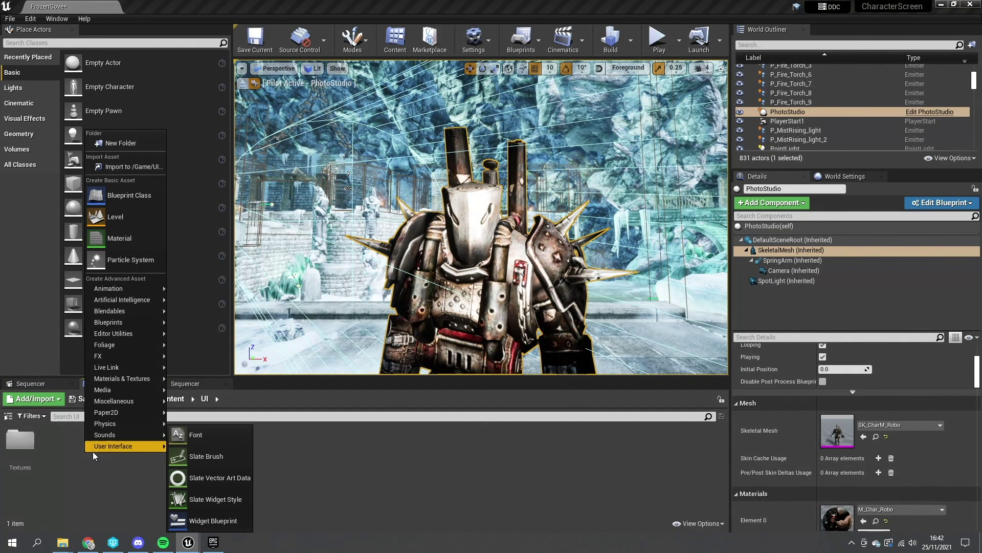
mouse_move(102, 446)
left_click(188, 521)
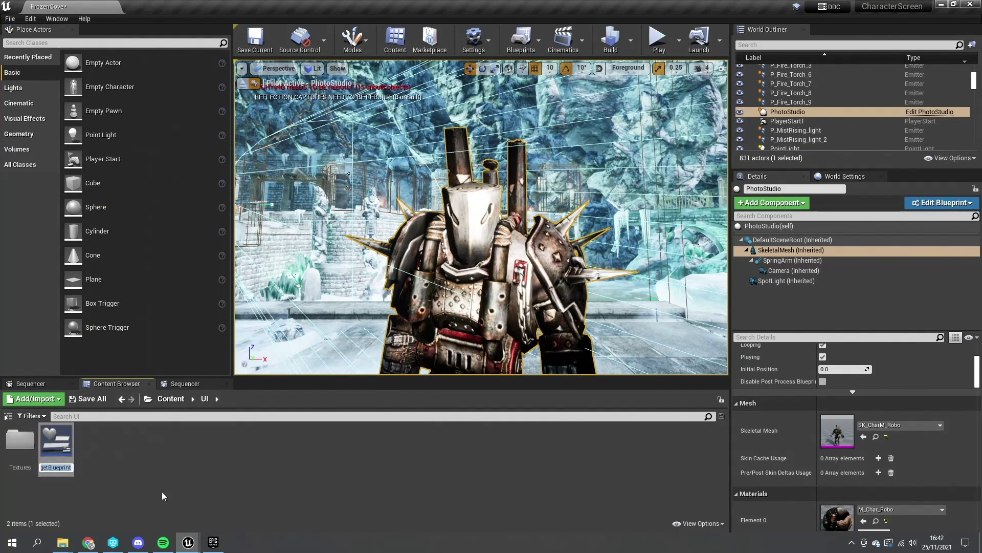
type("Charact")
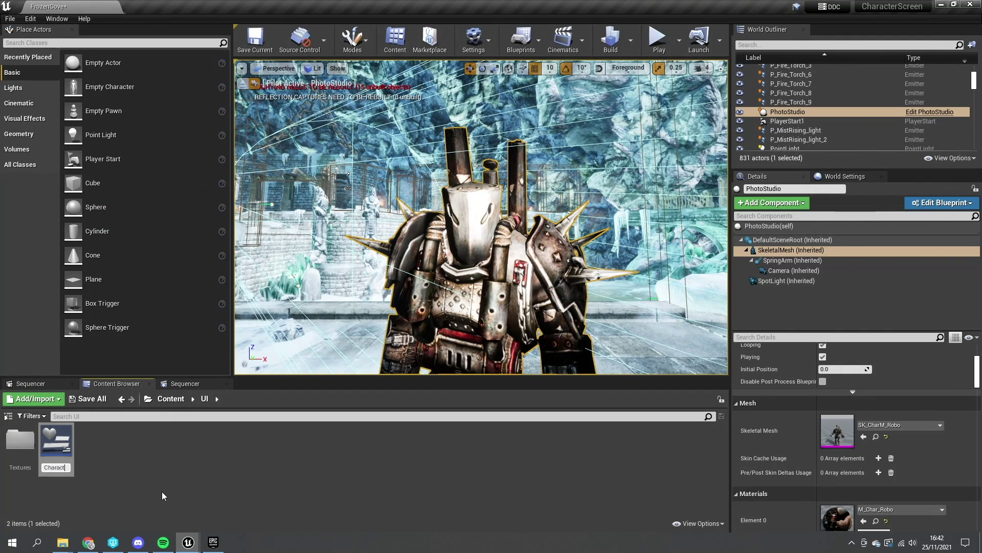
type("erSlot")
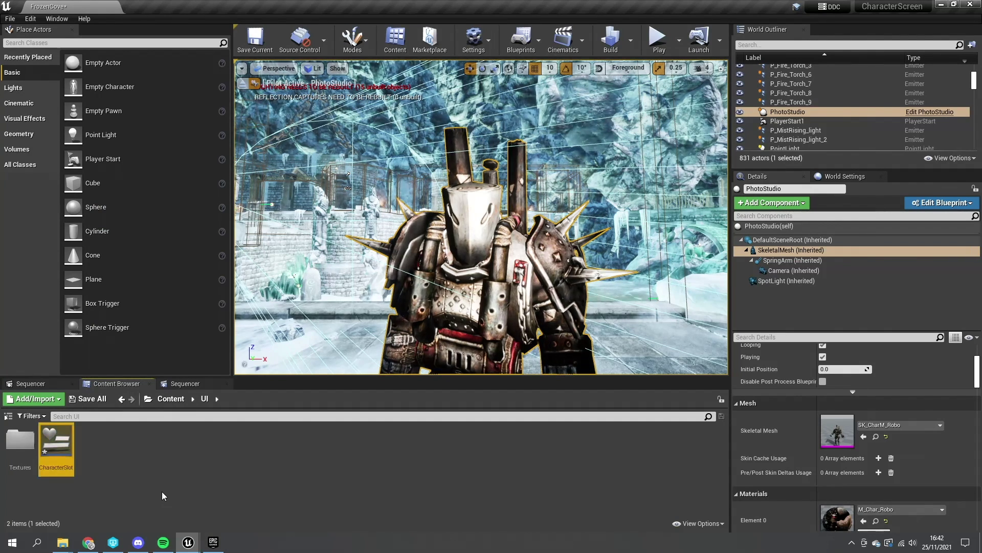
double_click(56, 446)
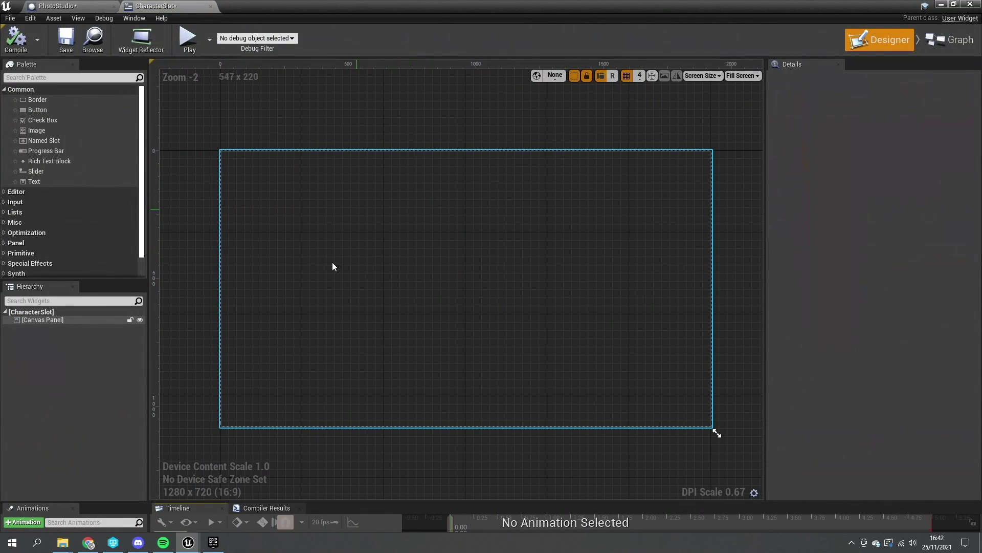
- Delete the default Canvas Panel and make a Button the widget's root
left_click(368, 283)
key("Delete")
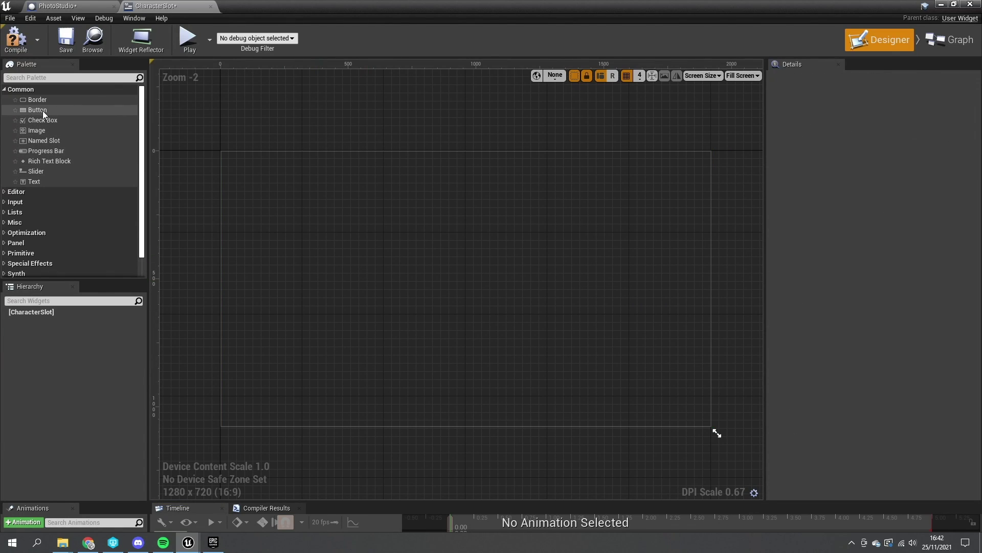
left_click_drag(42, 110, 48, 317)
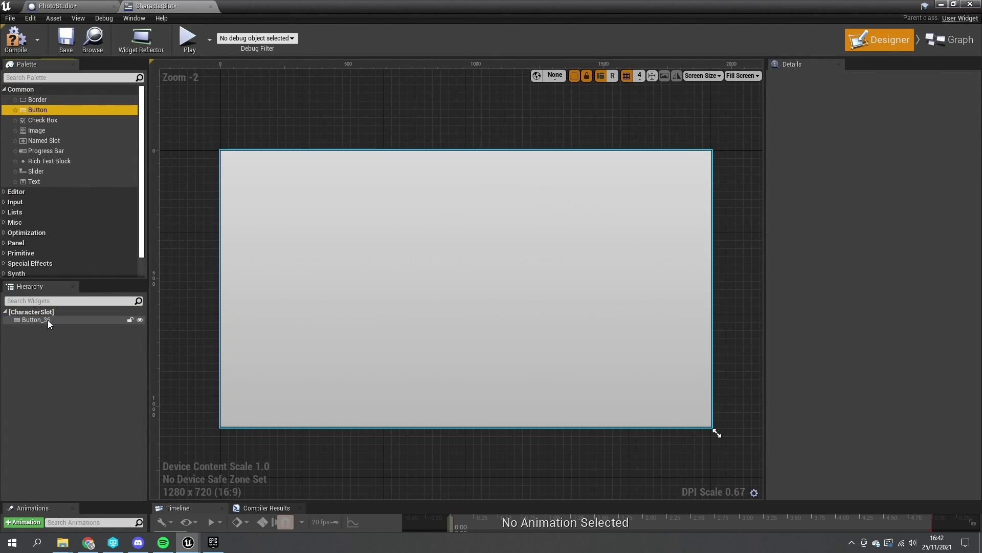
left_click(48, 320)
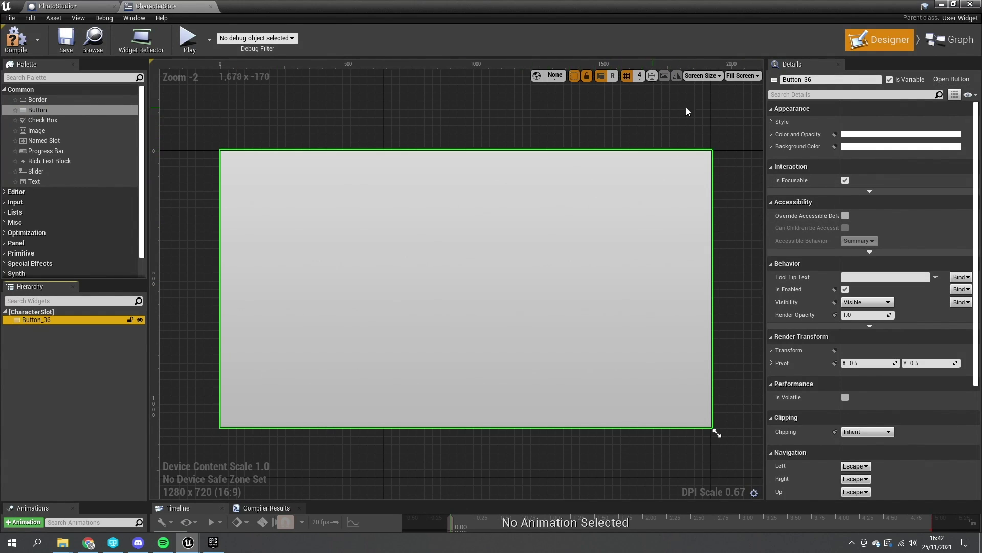
left_click(747, 79)
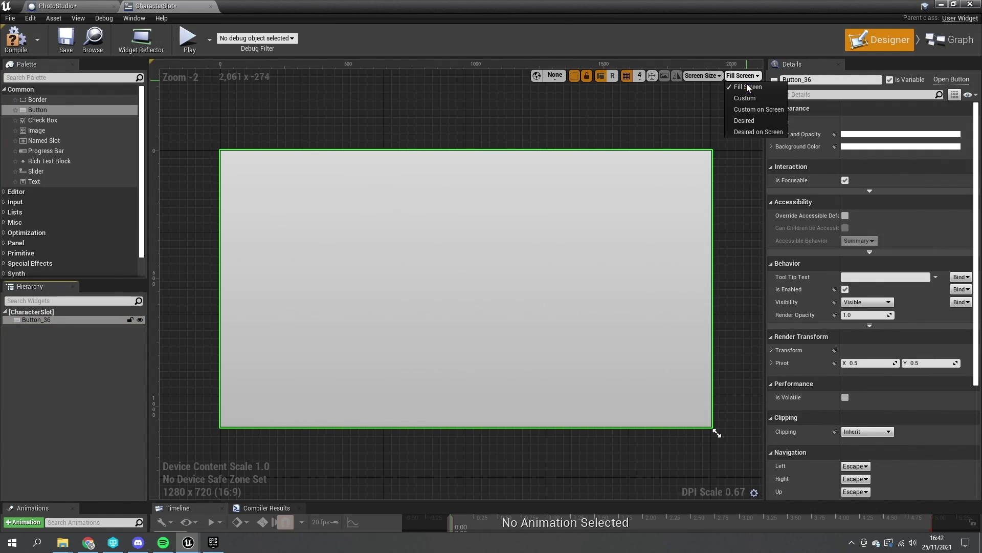
- Preview the widget at desired size and place a Size Box inside Button_36
left_click(752, 132)
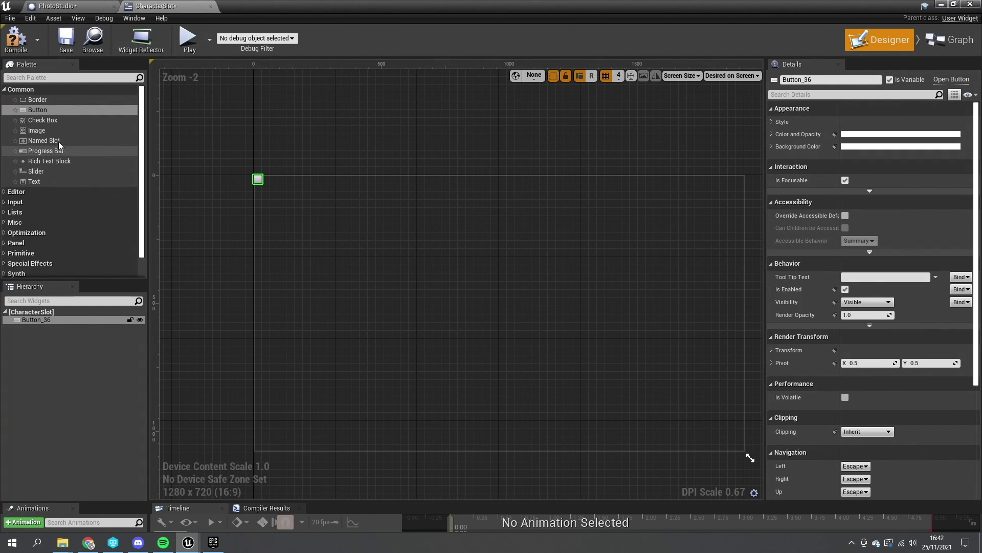
left_click(38, 77)
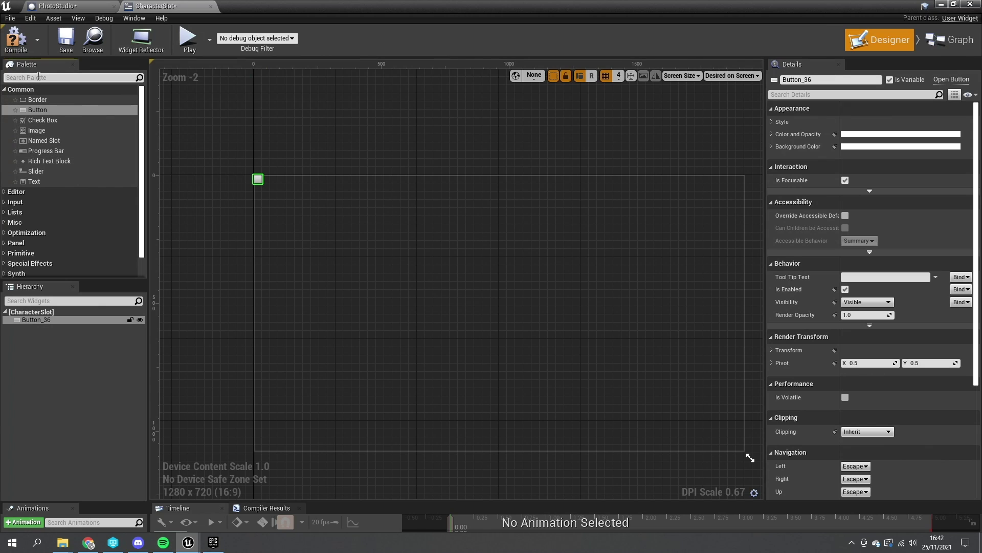
type("size")
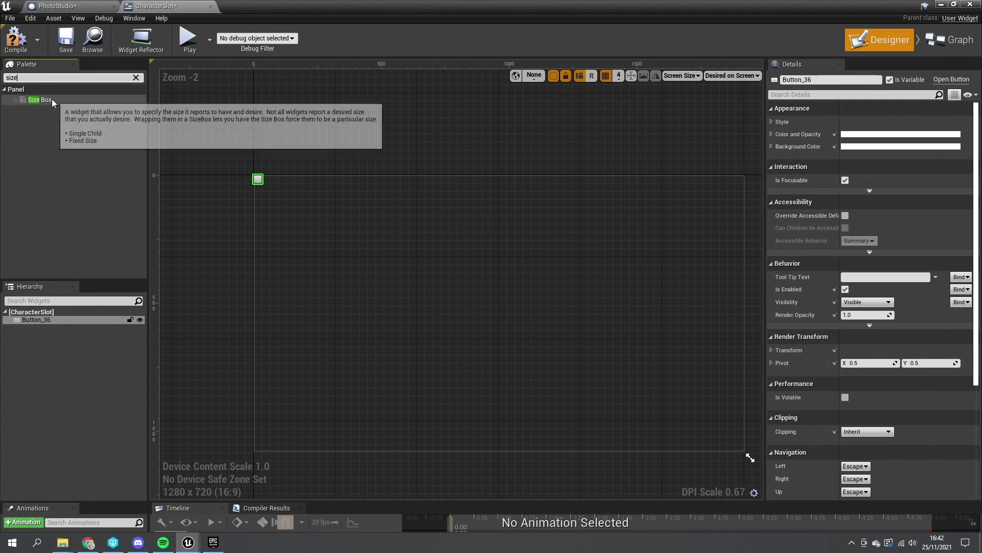
left_click_drag(53, 102, 45, 322)
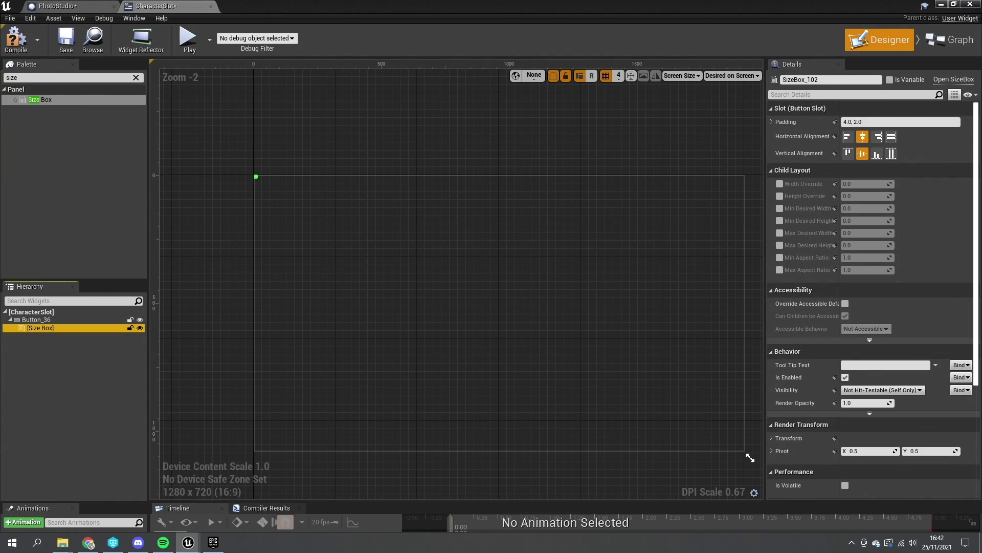
- Enable the Size Box width and height overrides and set both to 128
left_click(780, 184)
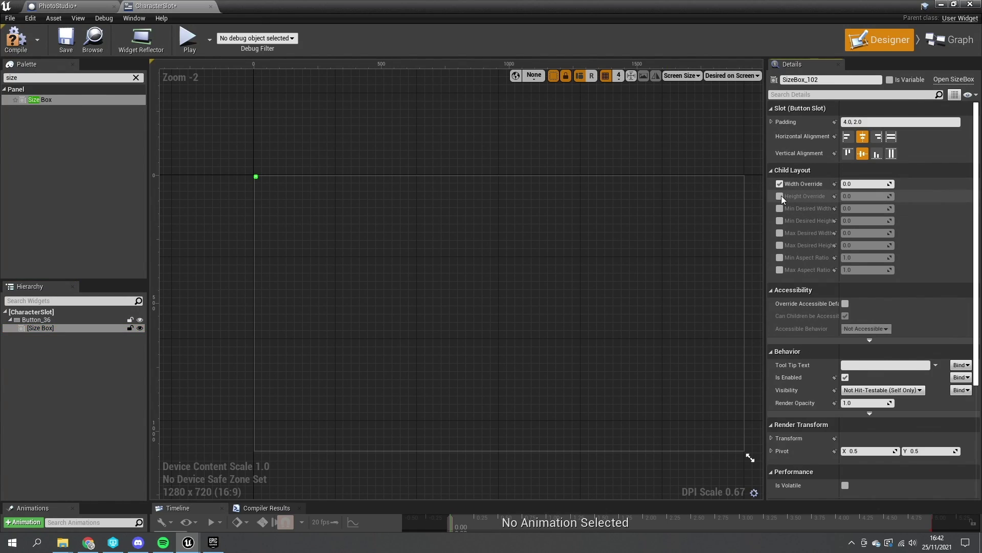
left_click(780, 196)
left_click(861, 184)
type("128")
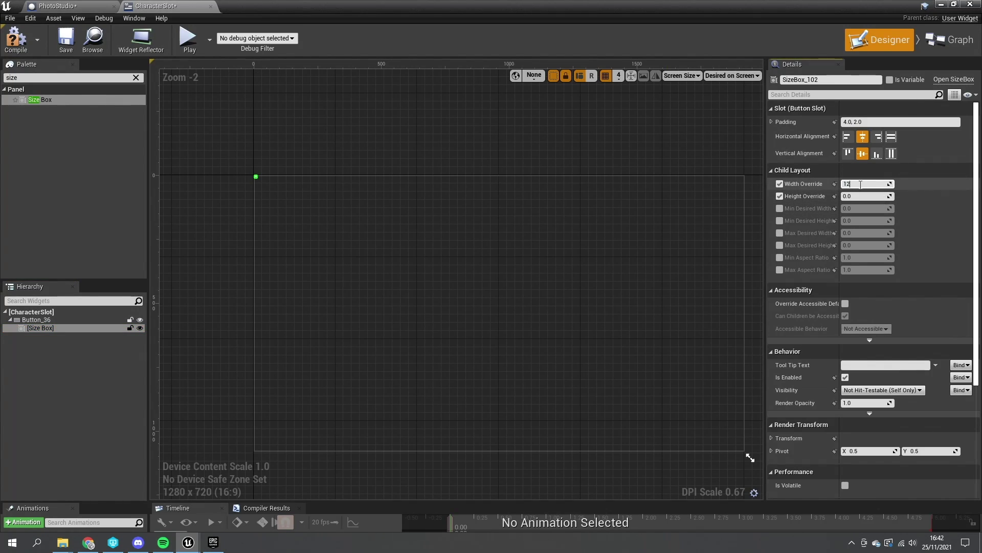
key("Return")
key("Tab")
type("12")
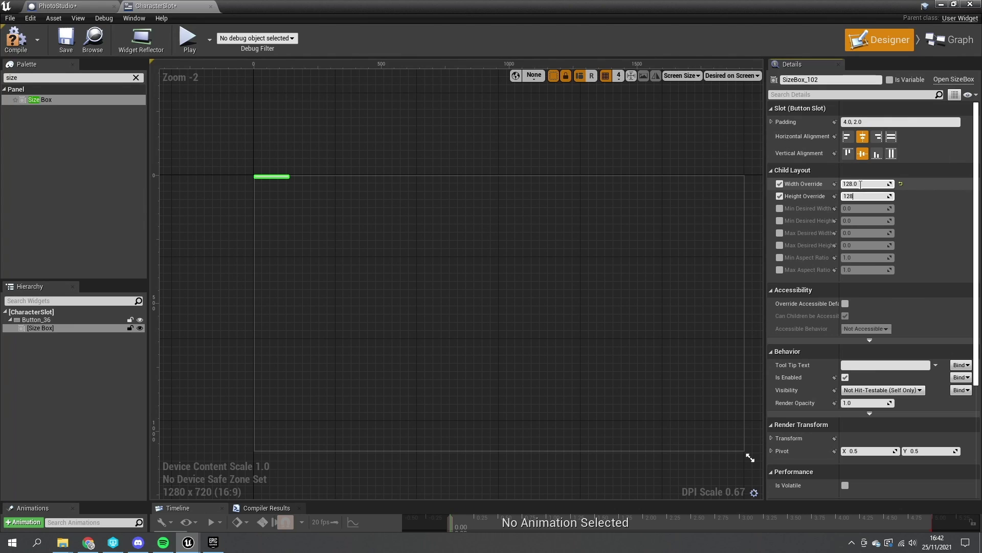
type("8")
key("Return")
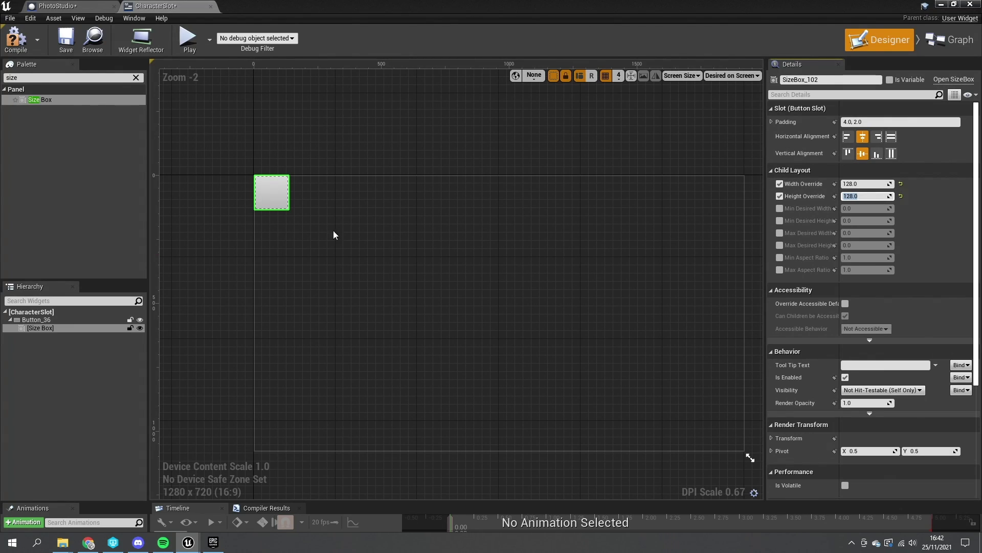
left_click(110, 77)
- Nest a Scale Box in the Size Box with Stretch set to Scale to Fit Y
type("scal")
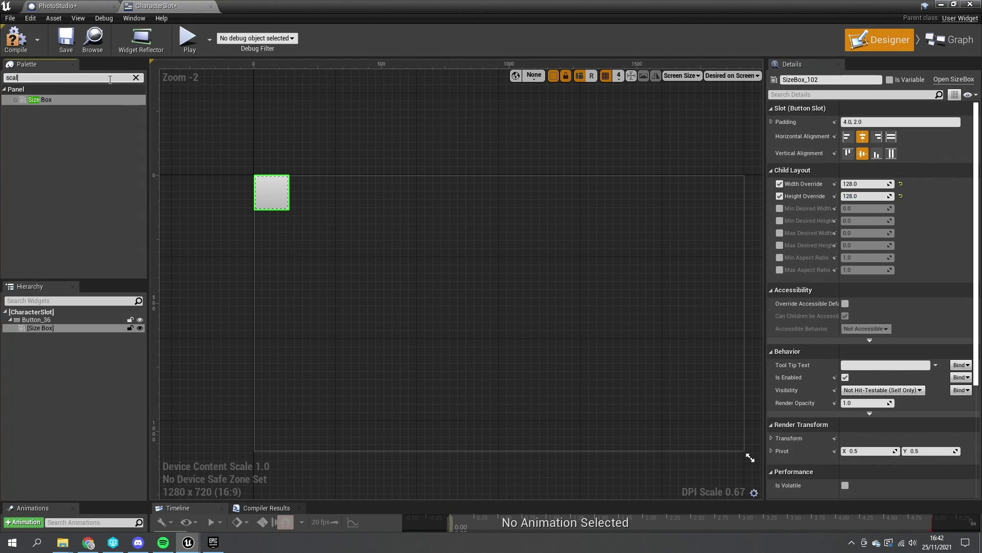
type("e")
left_click_drag(59, 99, 48, 330)
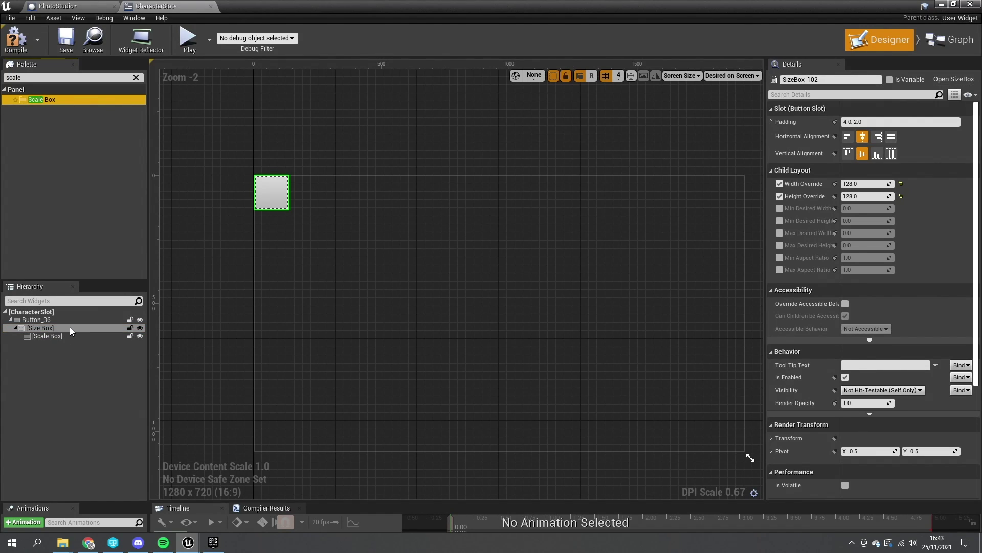
left_click(48, 338)
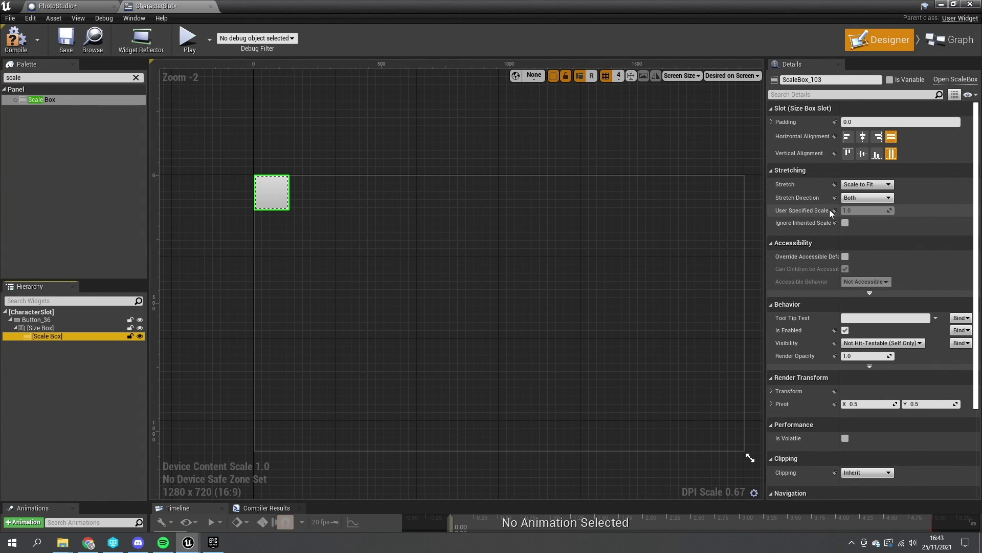
left_click(875, 188)
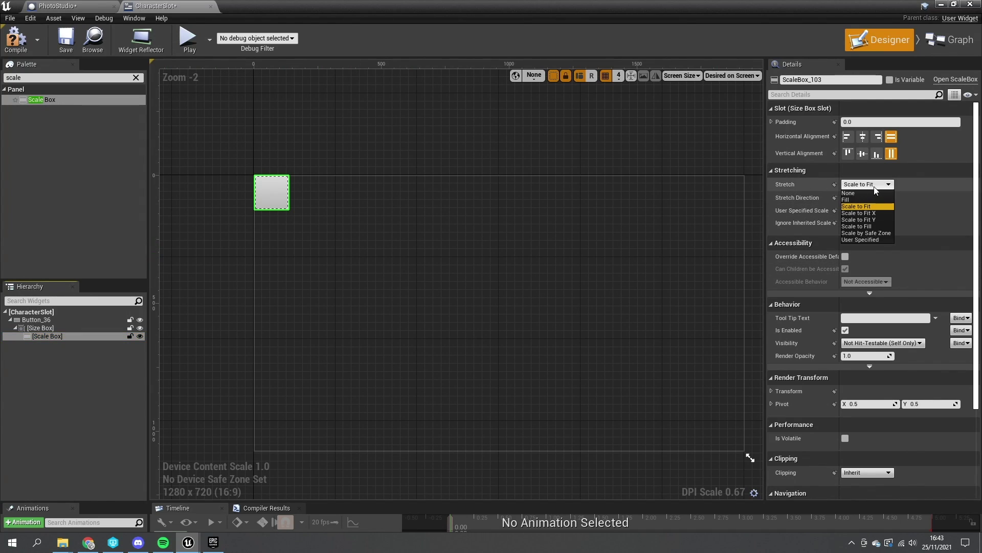
left_click(873, 219)
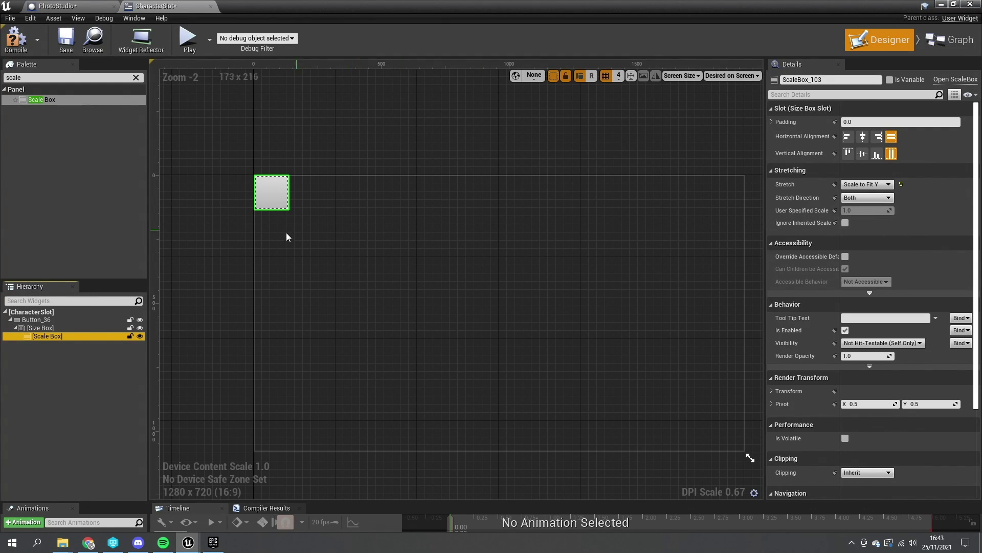
- Place an Image widget, Image_113, inside the Scale Box
left_click(136, 77)
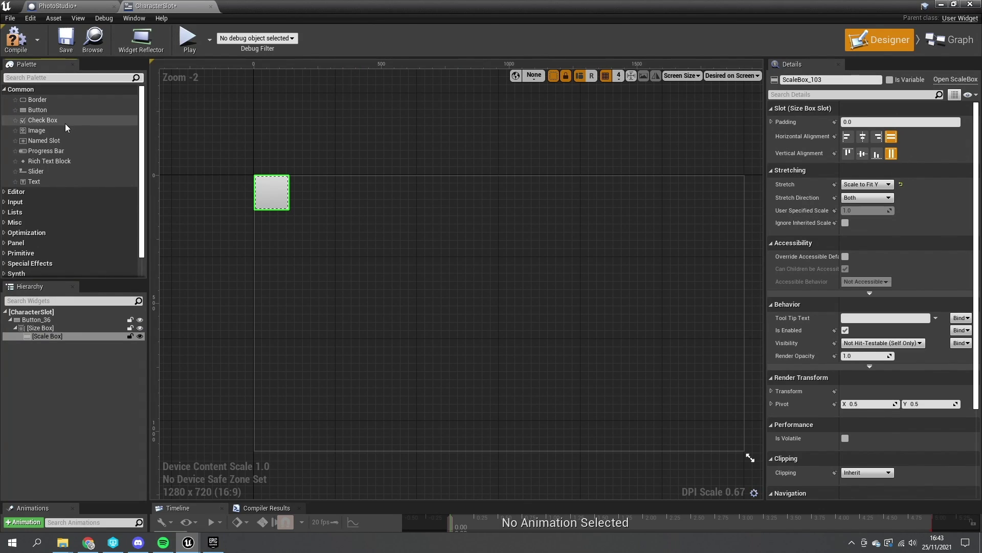
left_click_drag(56, 130, 53, 339)
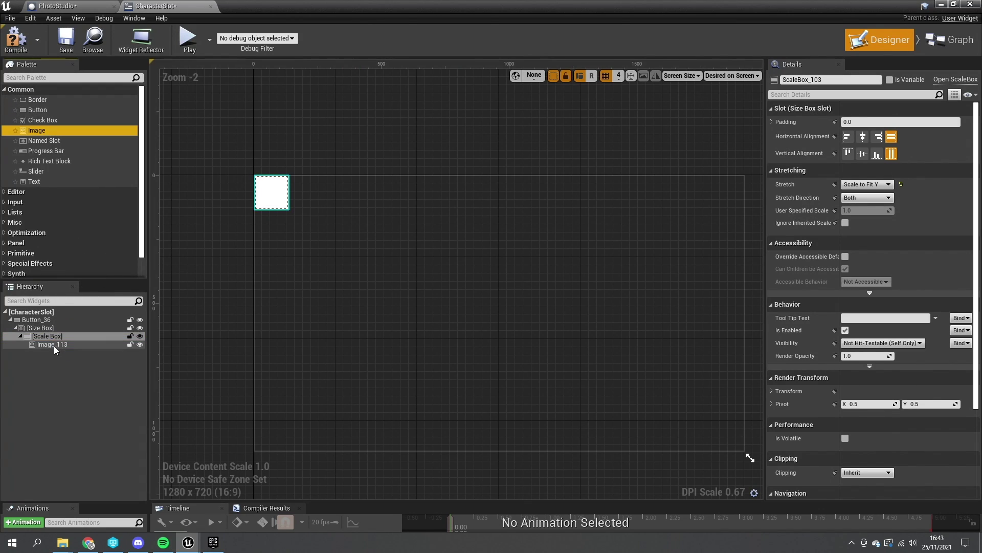
left_click(54, 344)
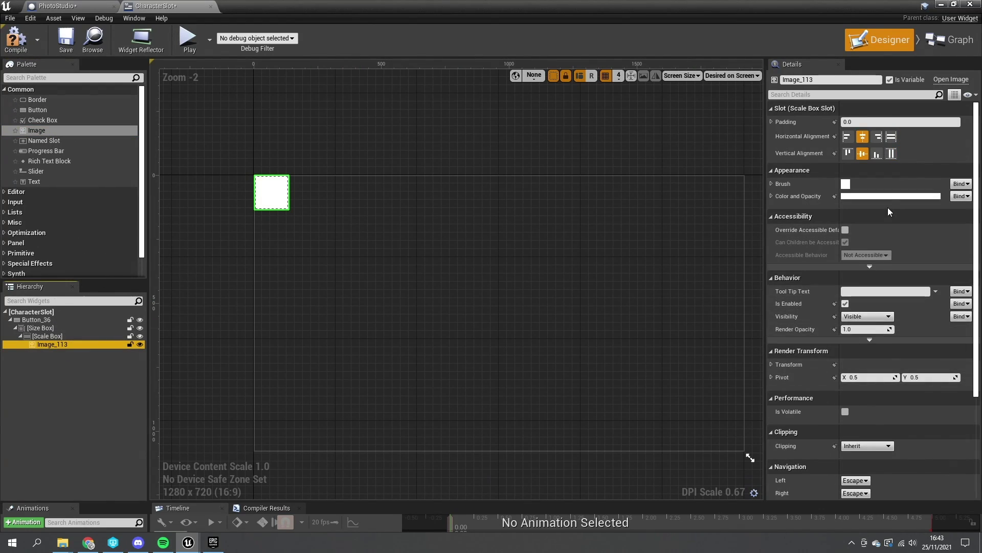
left_click(772, 182)
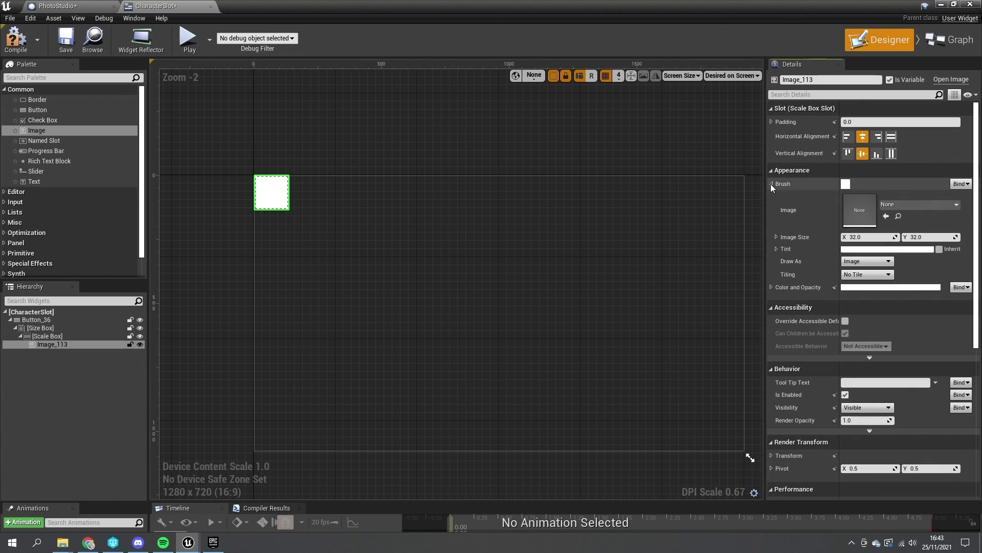
- Set Image_113's brush image to the HighresScreenshot00000 texture and preview the slot
left_click(899, 204)
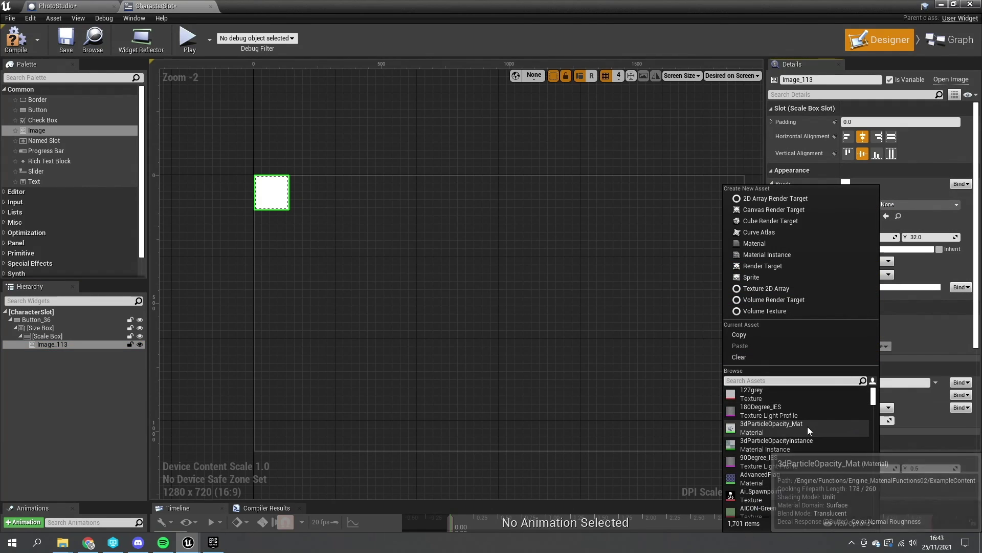
type("hi")
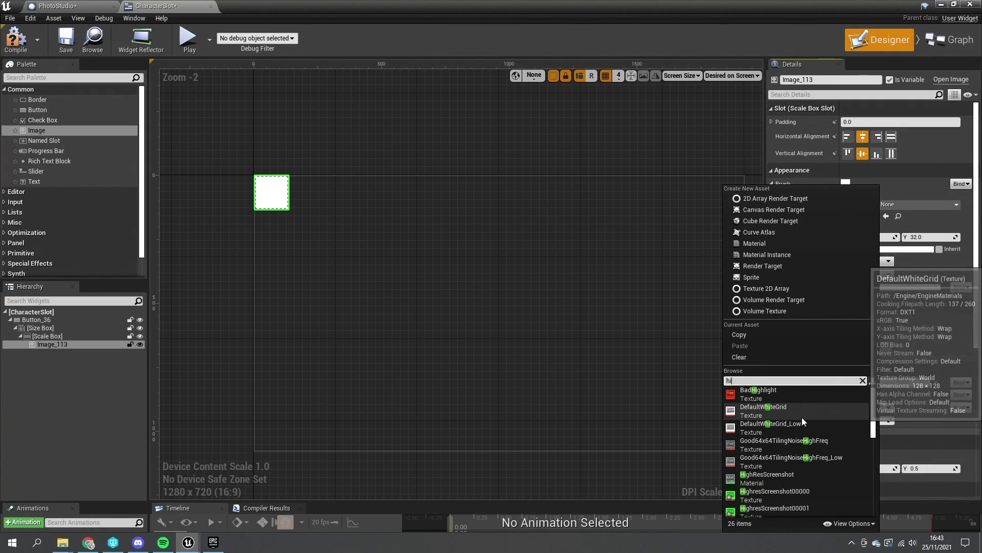
type("gh")
left_click(798, 457)
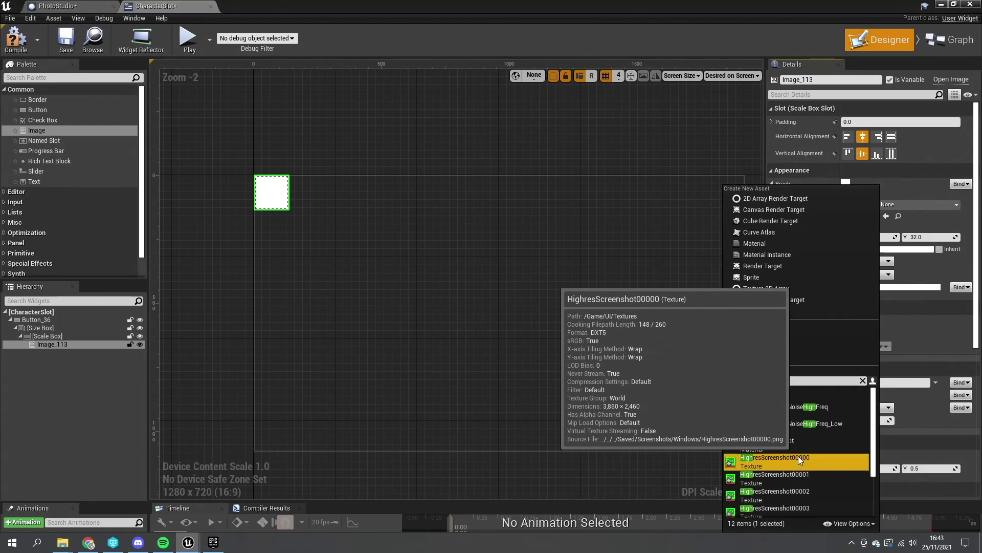
scroll(419, 291, "up", 7)
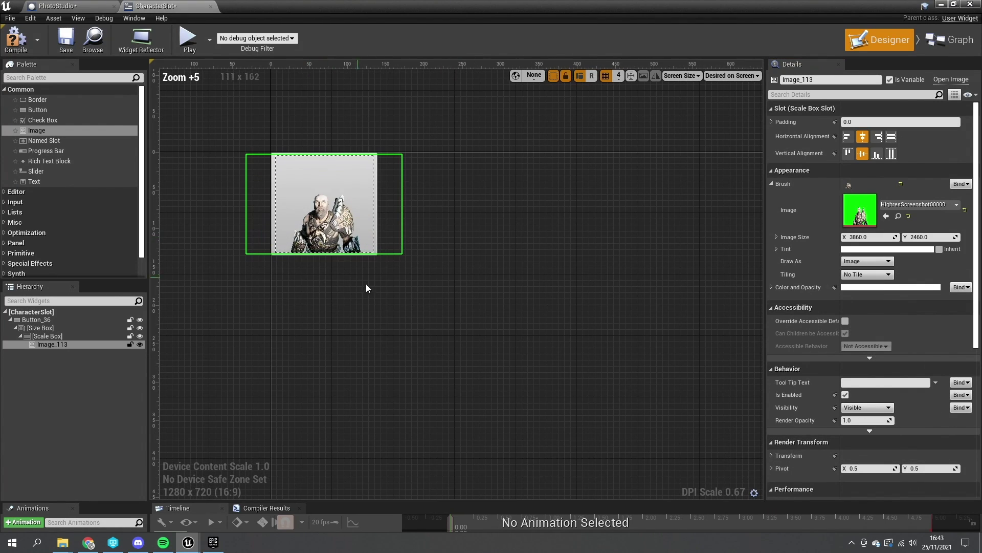
right_click_drag(364, 285, 360, 325)
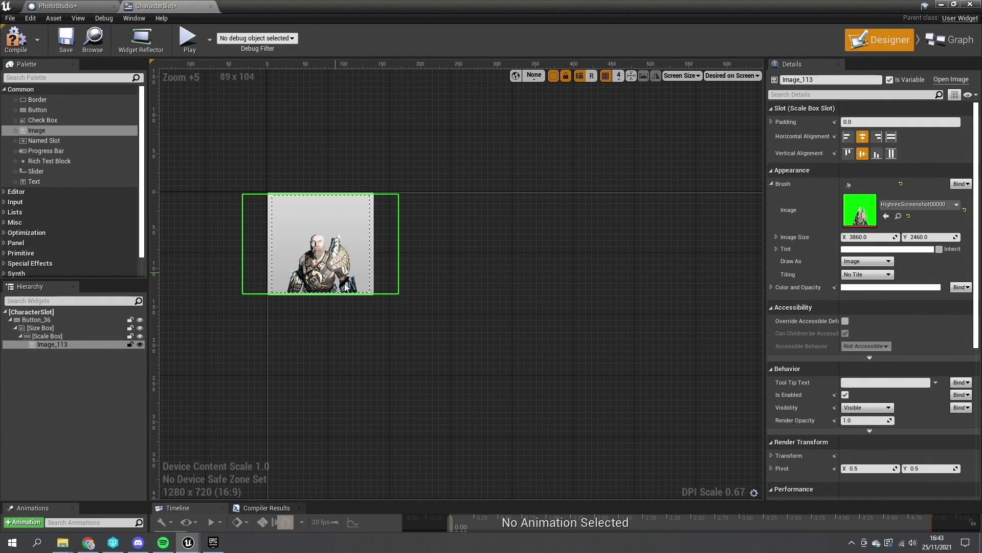
left_click(368, 339)
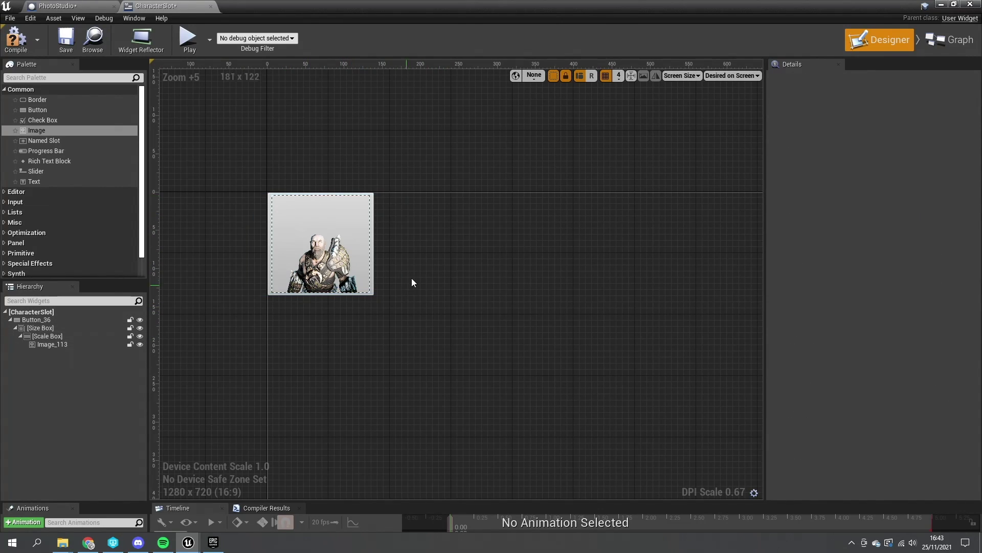
left_click(36, 319)
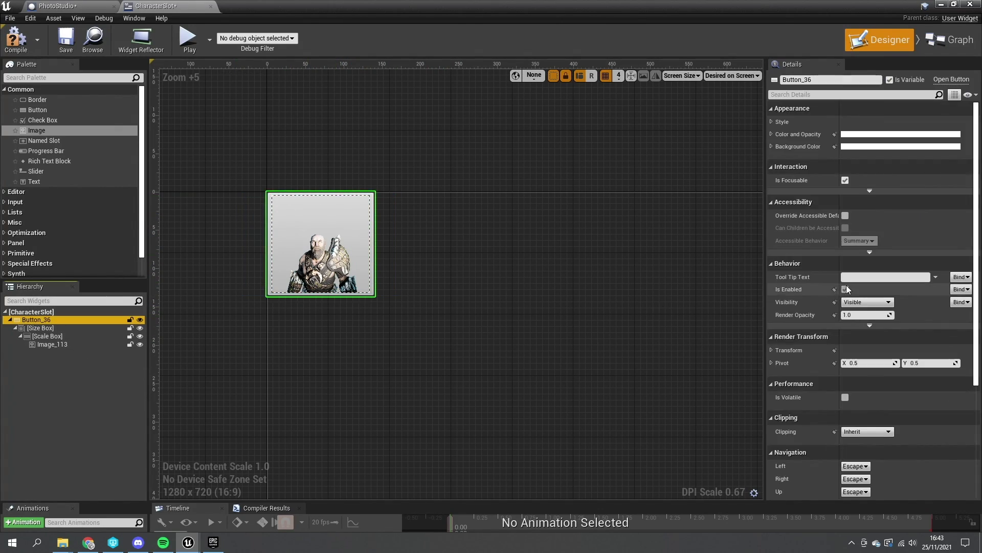
- Set Button_36's background colour to near-black 1A1A1A and save the CharacterSlot widget
left_click(844, 147)
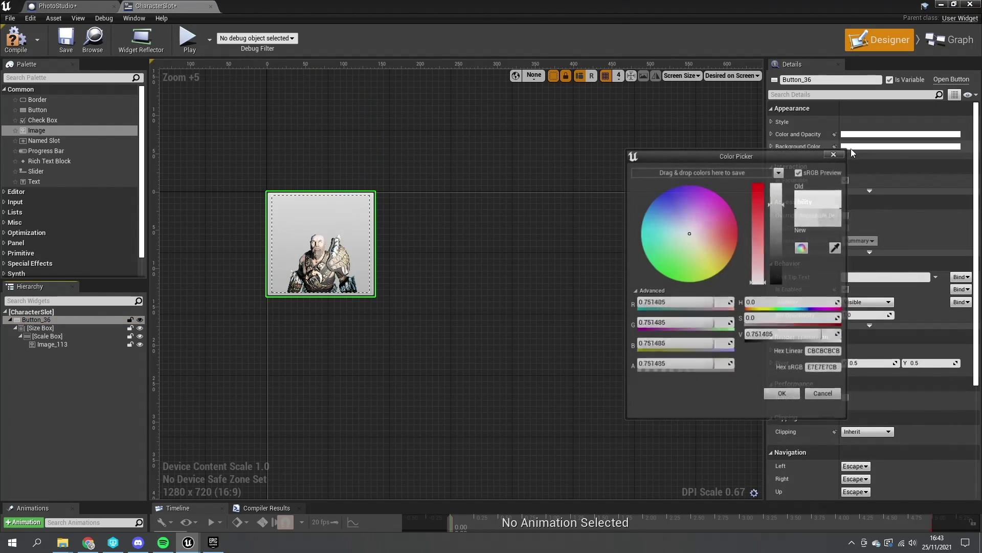
left_click_drag(776, 235, 771, 282)
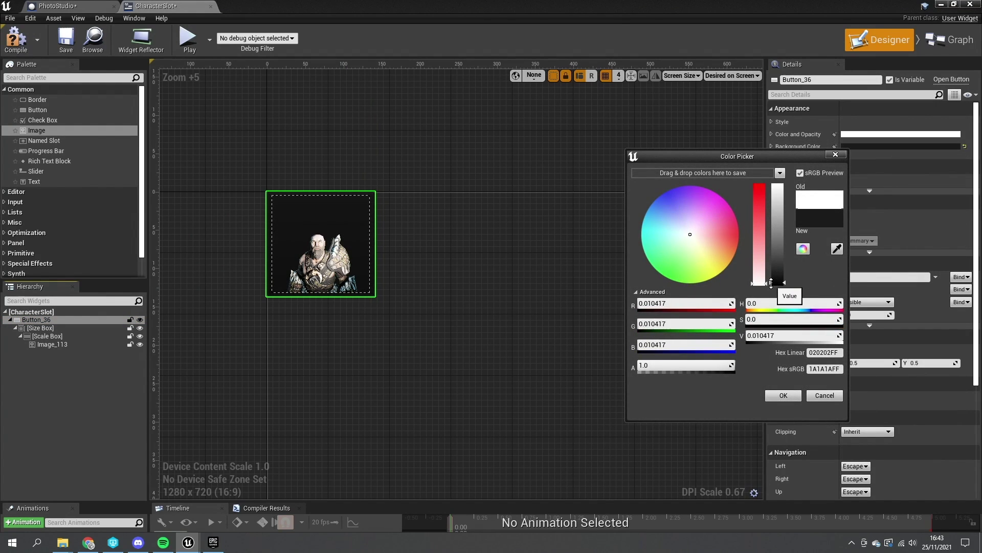
left_click(775, 399)
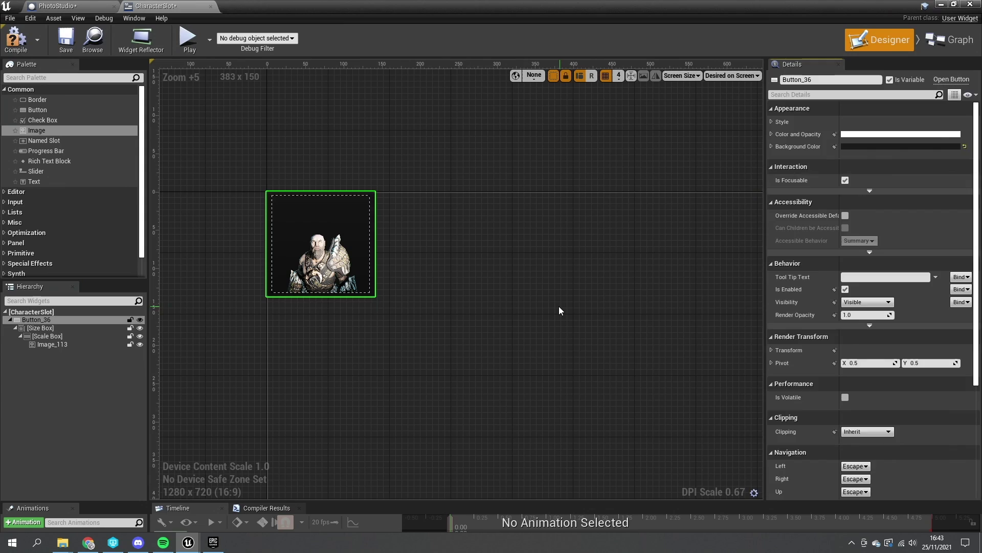
left_click(554, 343)
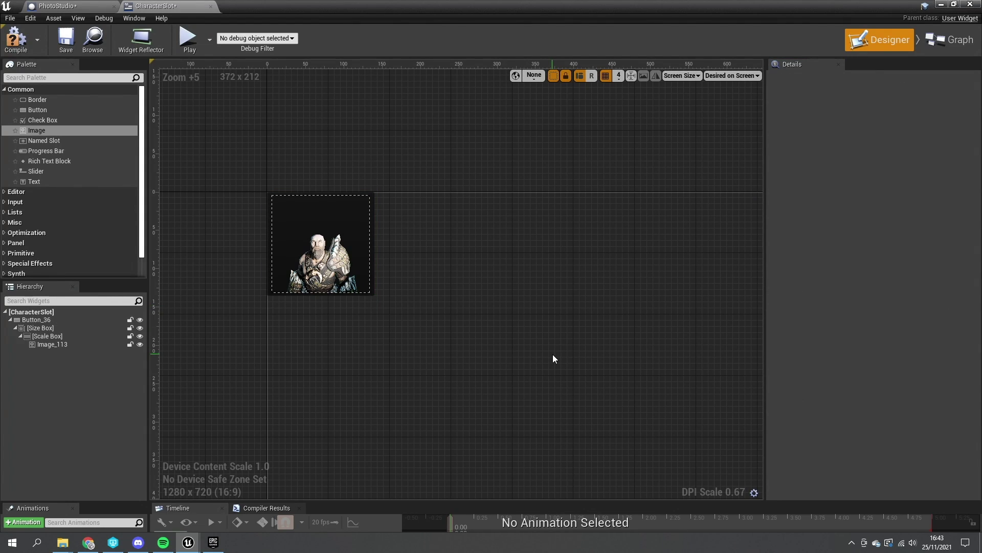
scroll(575, 336, "down", 2)
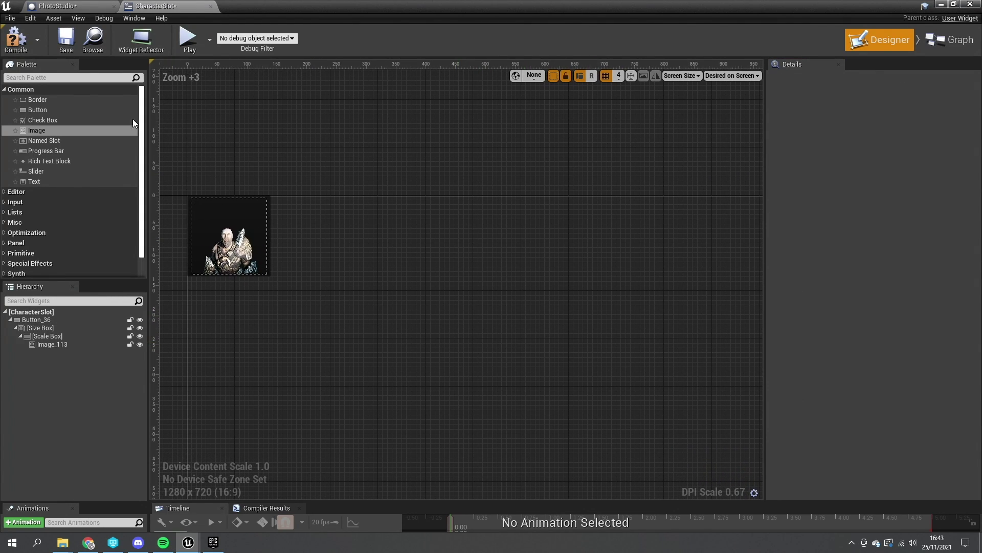
left_click(71, 44)
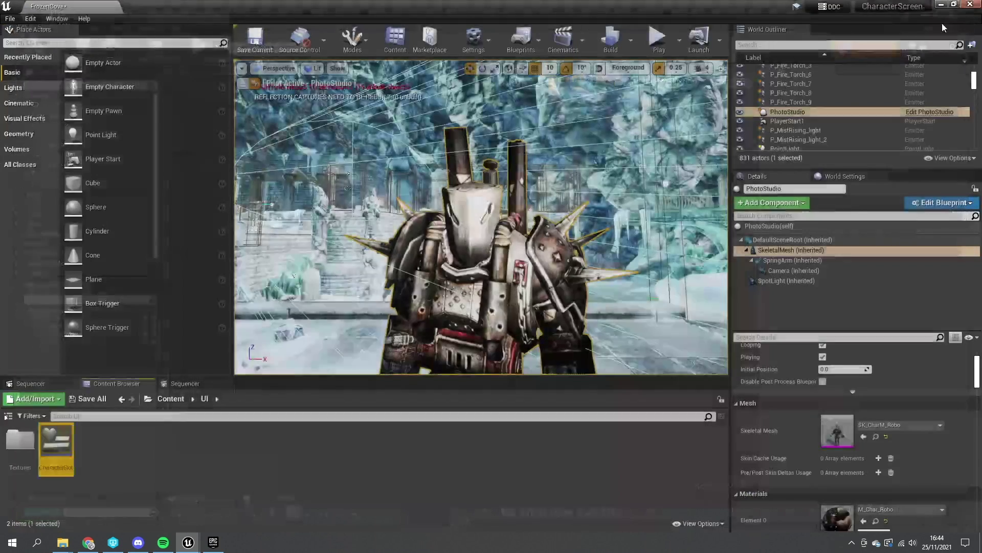
- Close the CharacterSlot editor and create a new Widget Blueprint named Character
left_click(971, 4)
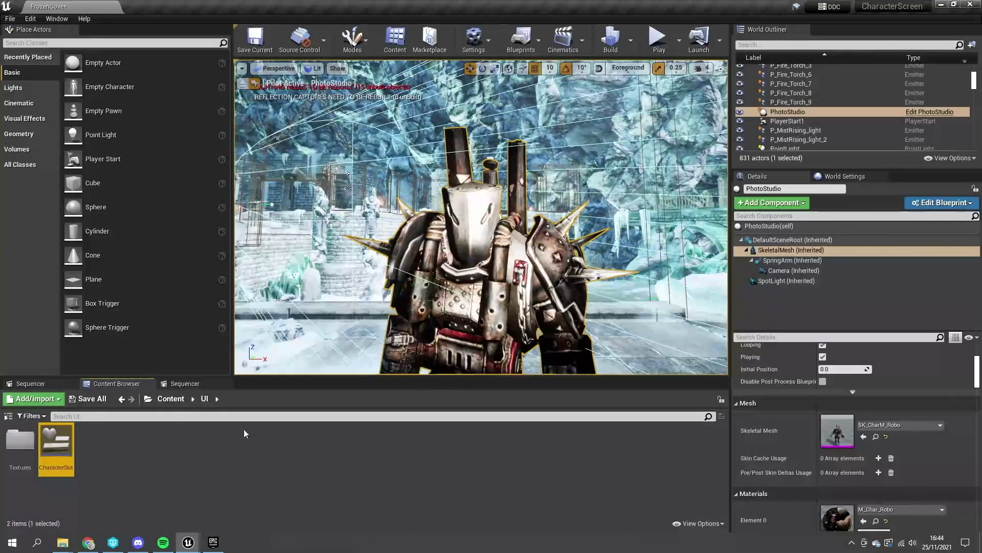
right_click(147, 453)
mouse_move(169, 446)
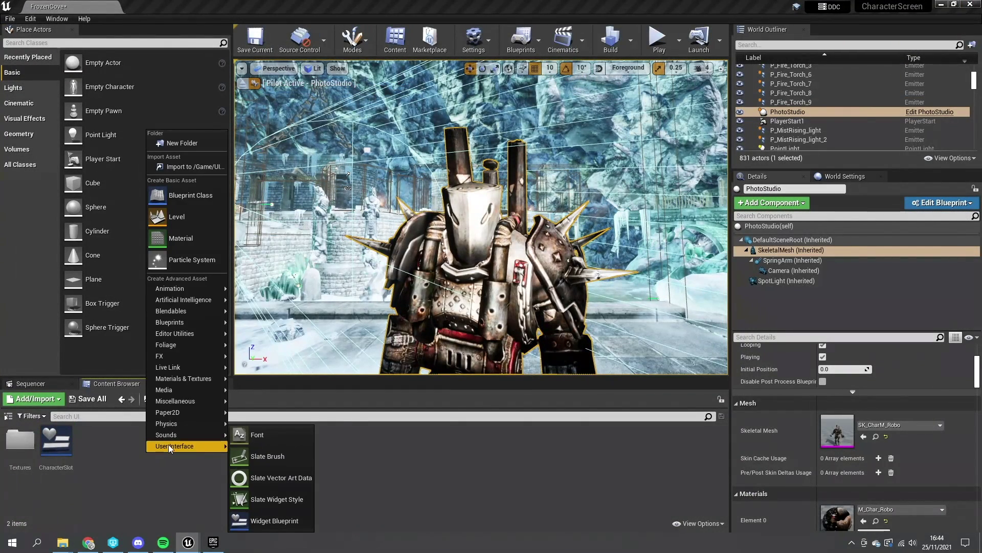
left_click(269, 519)
type("Cha")
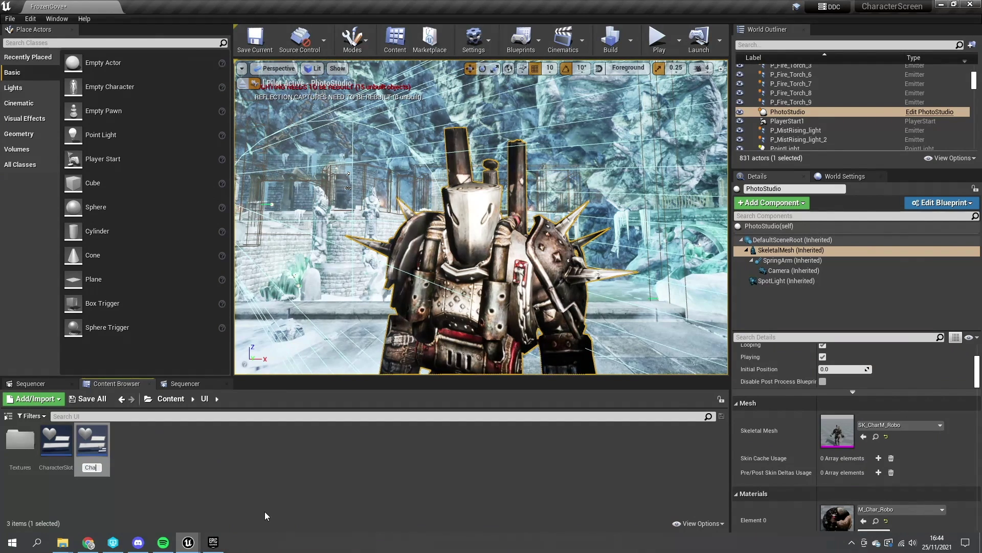
type("racter")
key("Return")
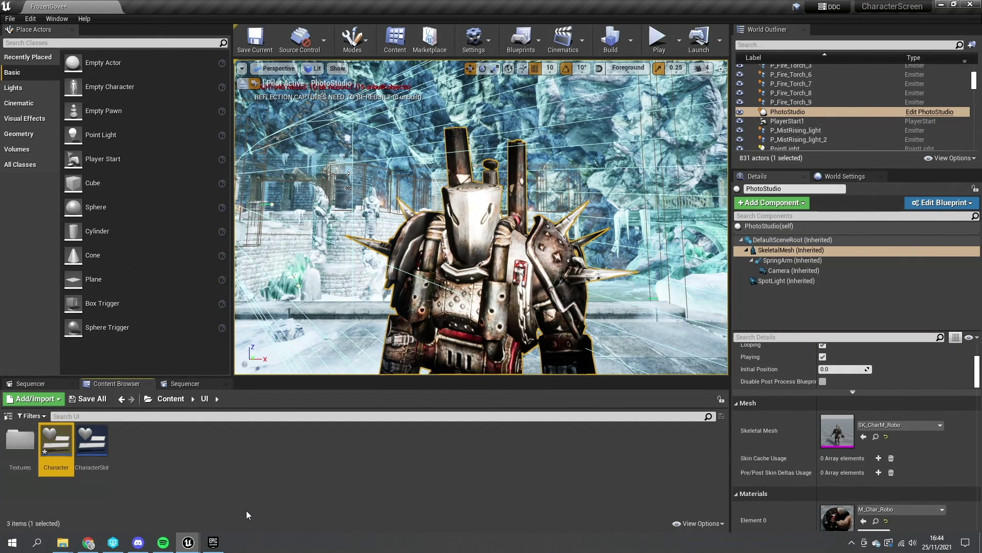
- Rename the asset to CharacterSelectScreen and open it in the Designer
key("F2")
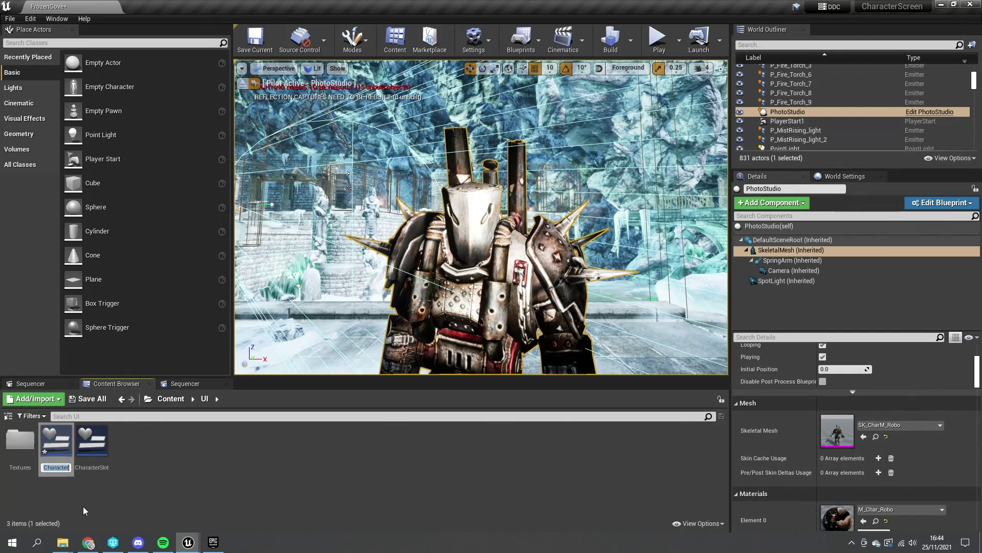
key("End")
type("Selec")
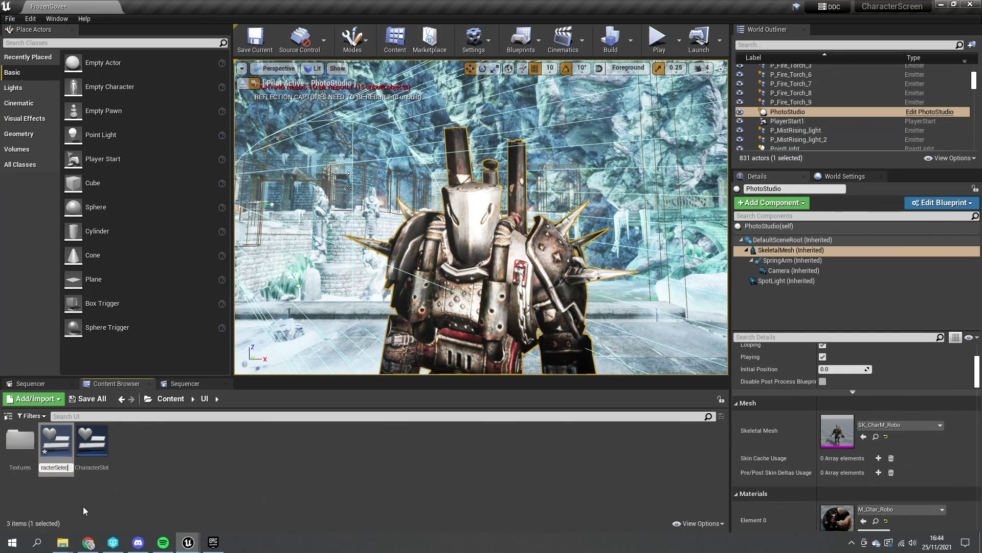
type("tScreen")
key("Return")
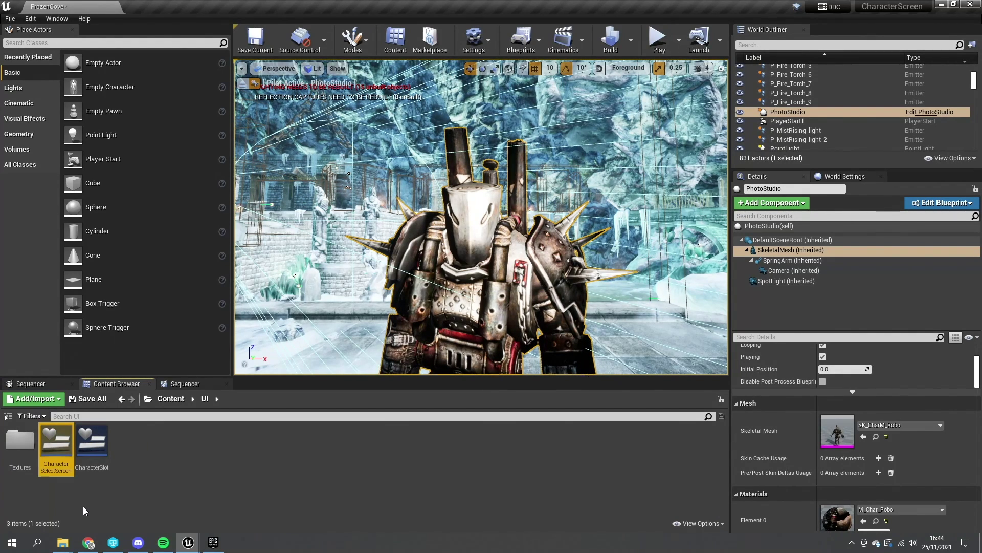
double_click(62, 439)
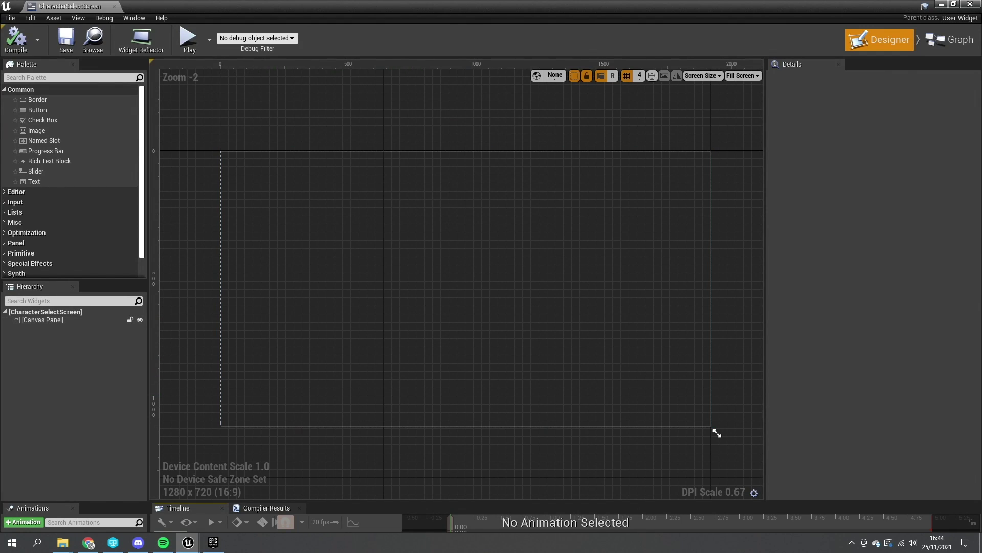
- Add a Border from the Palette to the Canvas Panel
left_click(37, 77)
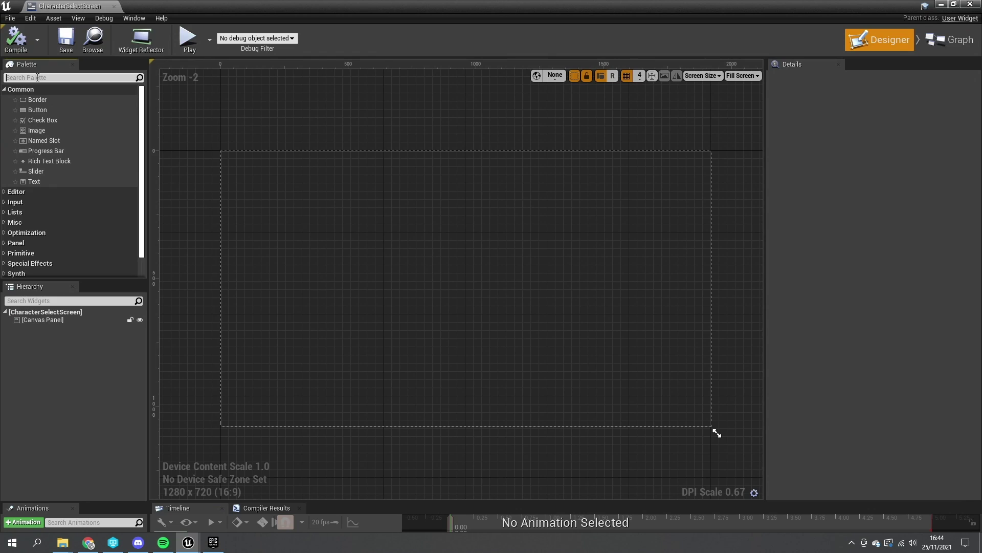
type("boi")
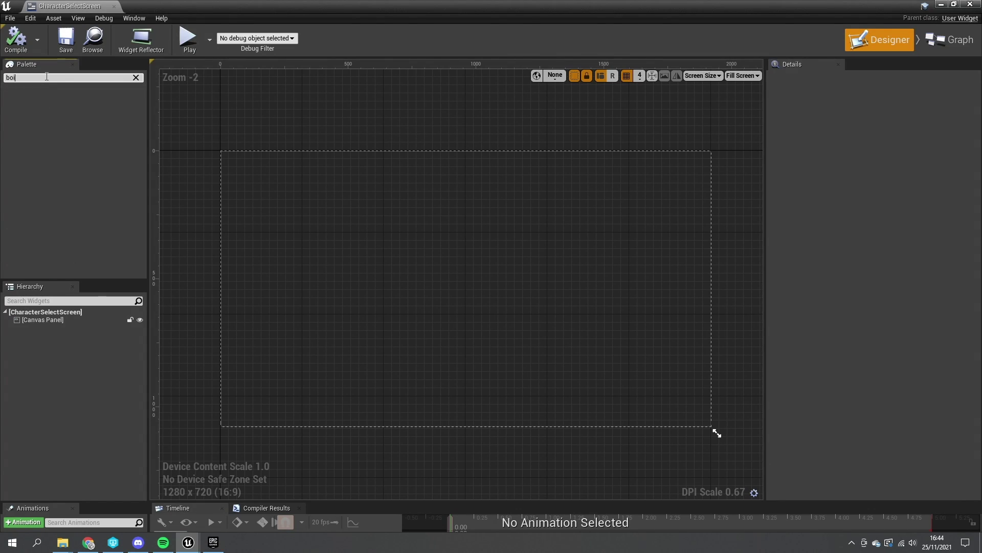
type("rde")
left_click_drag(49, 108, 51, 321)
left_click(58, 330)
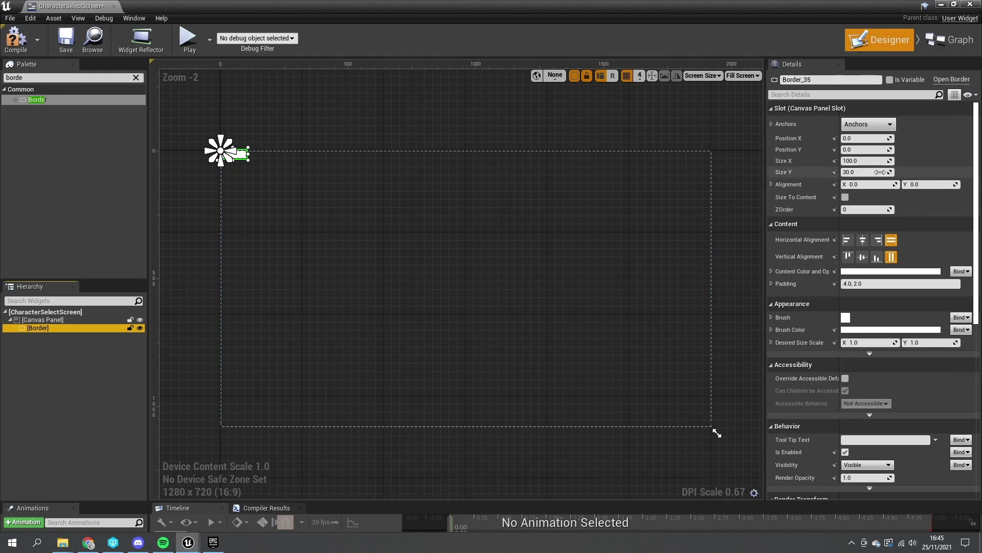
- Anchor the Border bottom-centre with alignment 0.5/1.0 and position 0,0
left_click(880, 124)
left_click(893, 227)
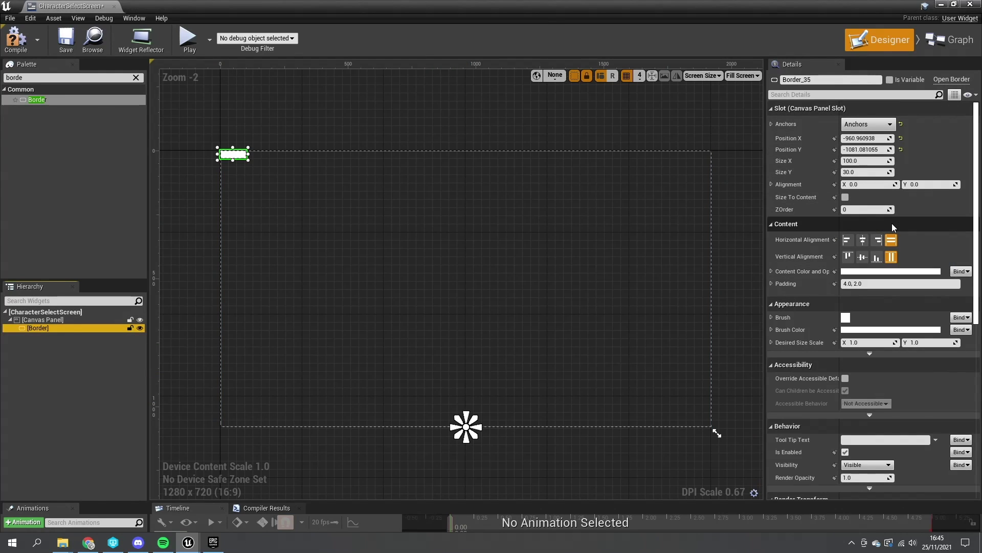
left_click(872, 185)
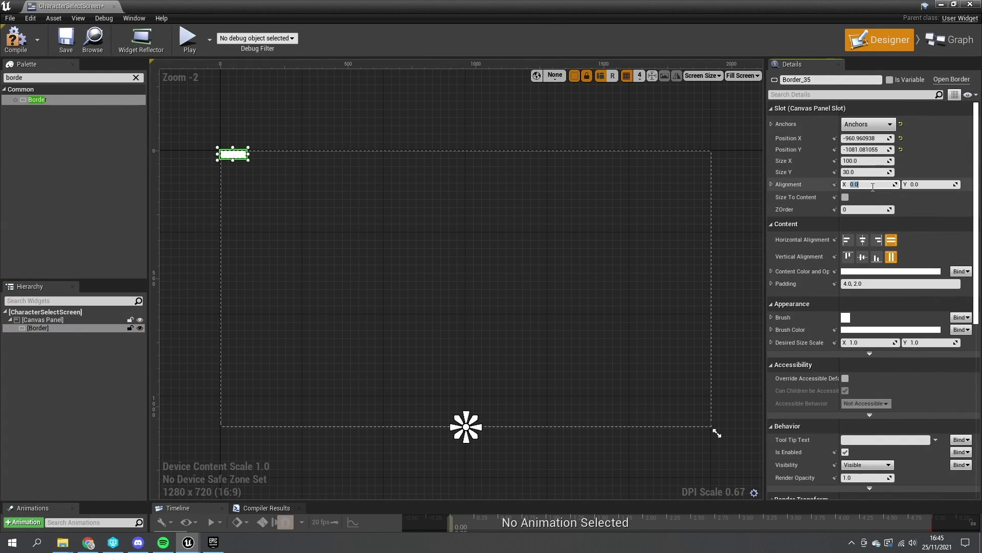
key("Tab")
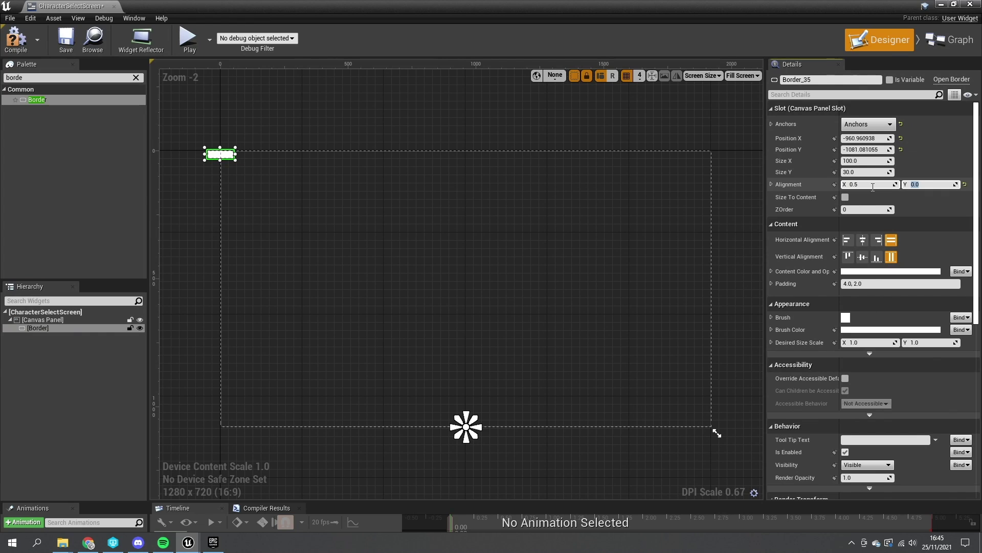
type("1.0")
key("Return")
left_click(861, 138)
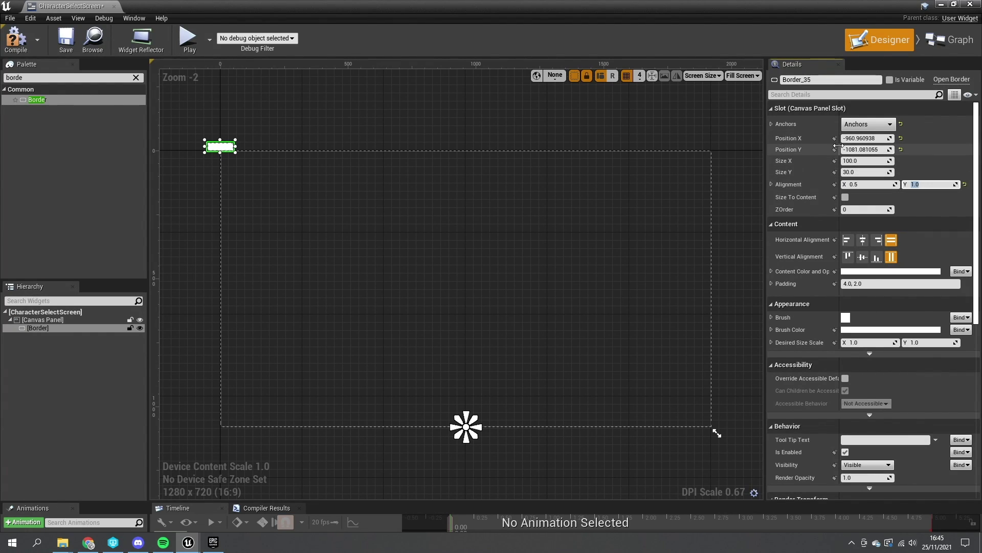
type("0")
key("Tab")
type("0")
key("Return")
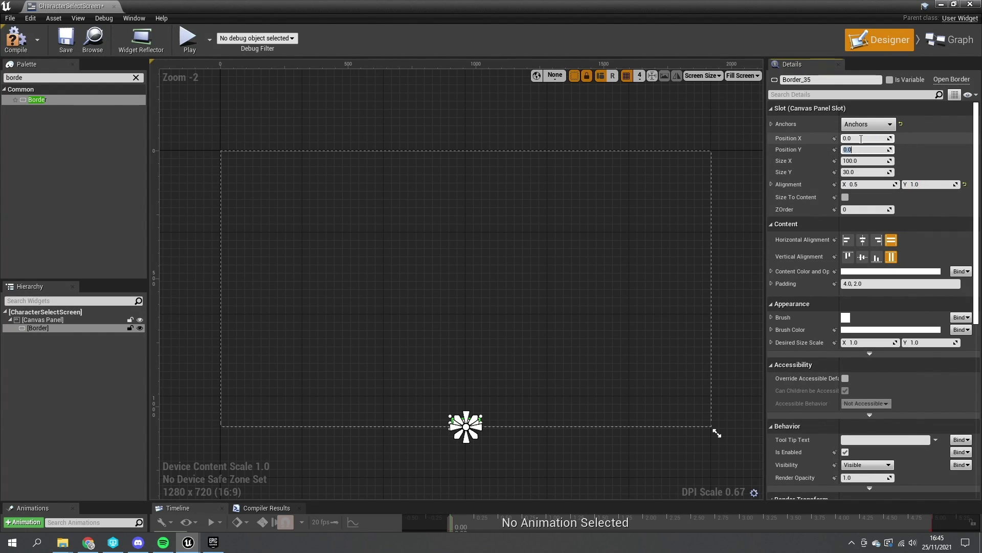
- Size the Border to 500 wide by 400 high
scroll(429, 367, "up", 3)
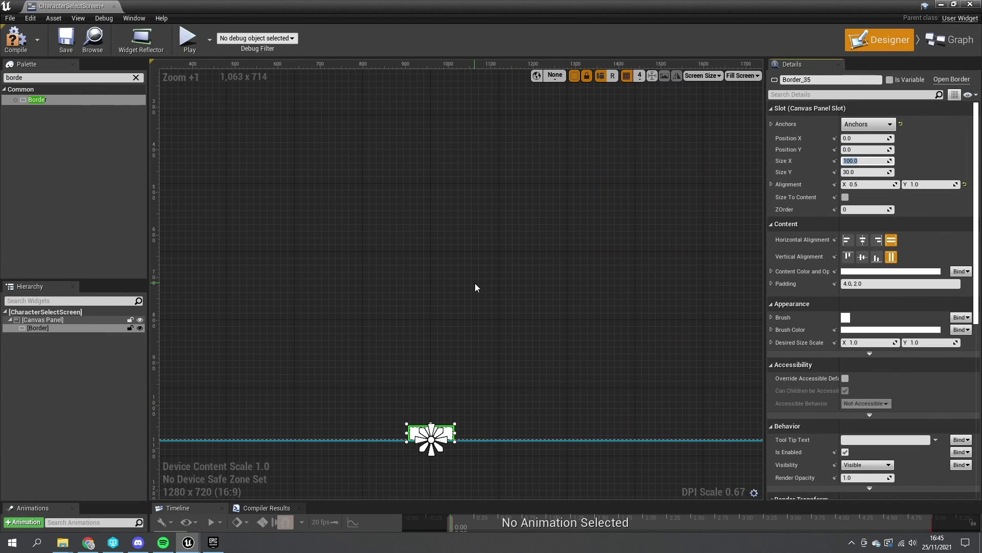
scroll(515, 289, "down", 3)
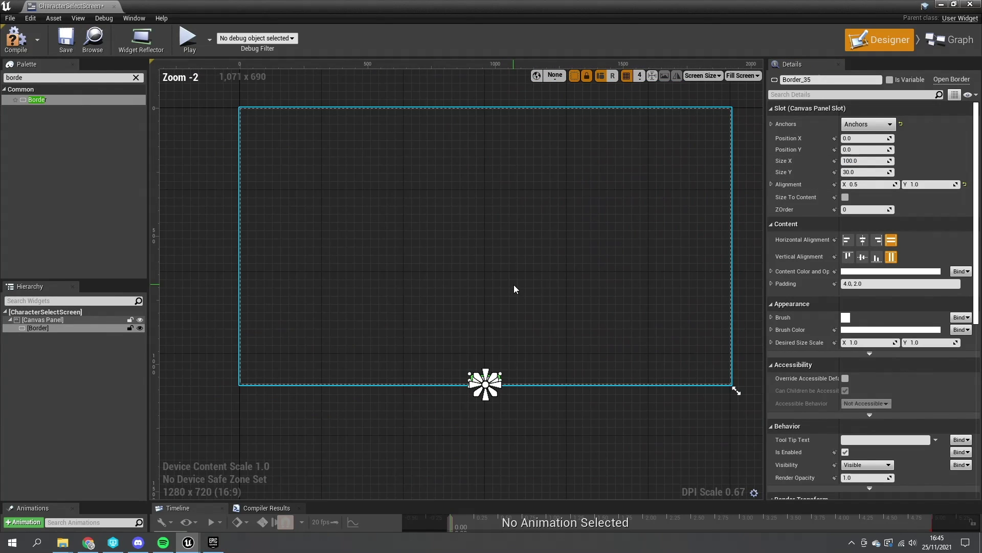
left_click(861, 160)
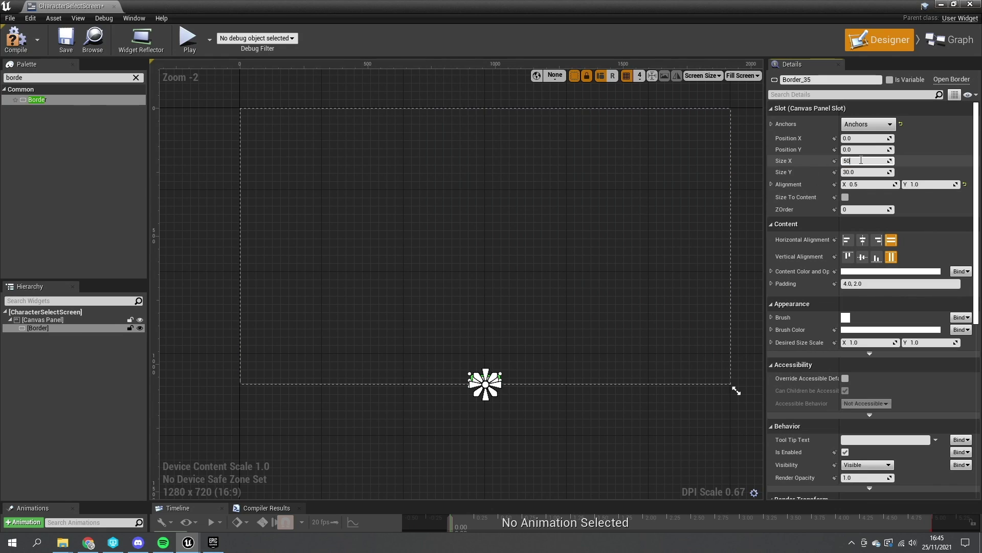
type("500")
key("Return")
left_click(858, 172)
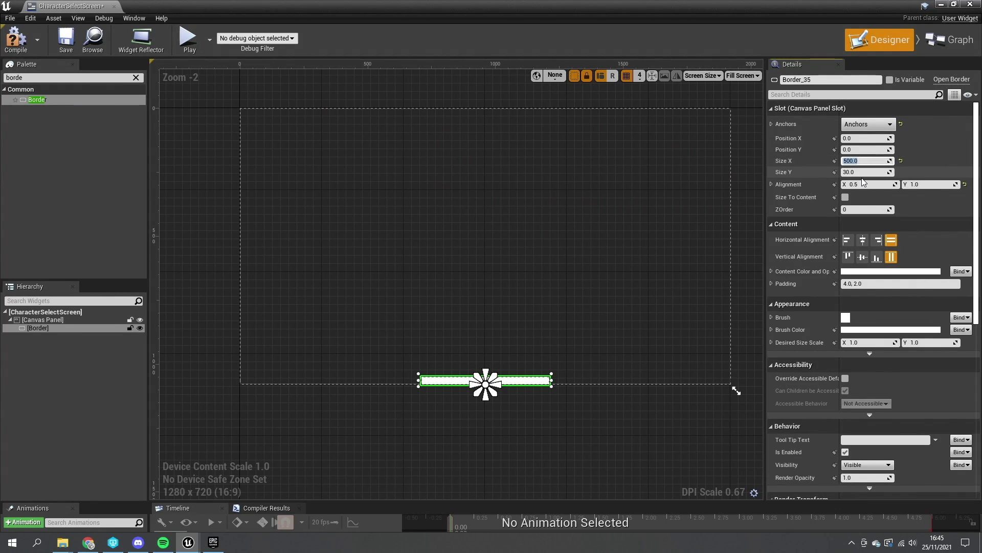
type("4")
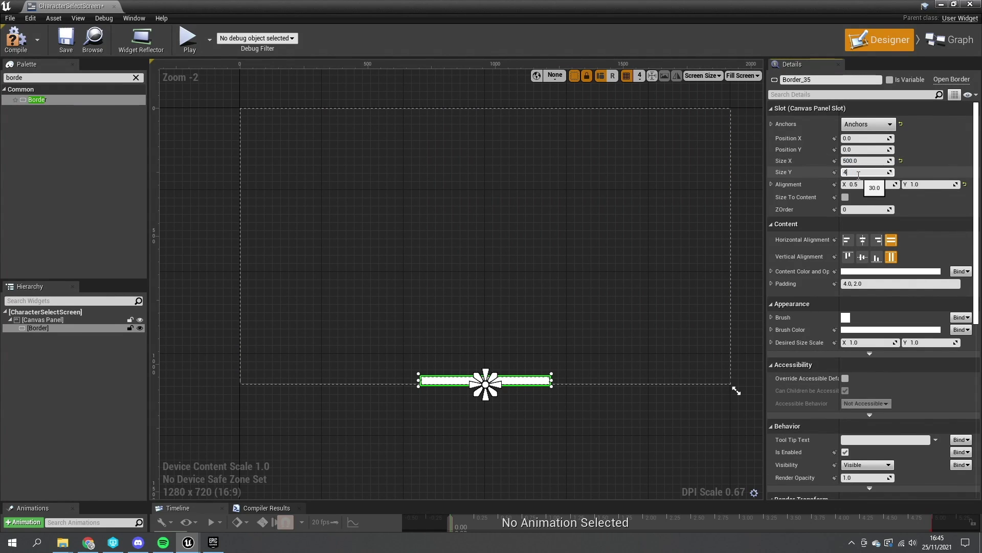
type("00")
key("Return")
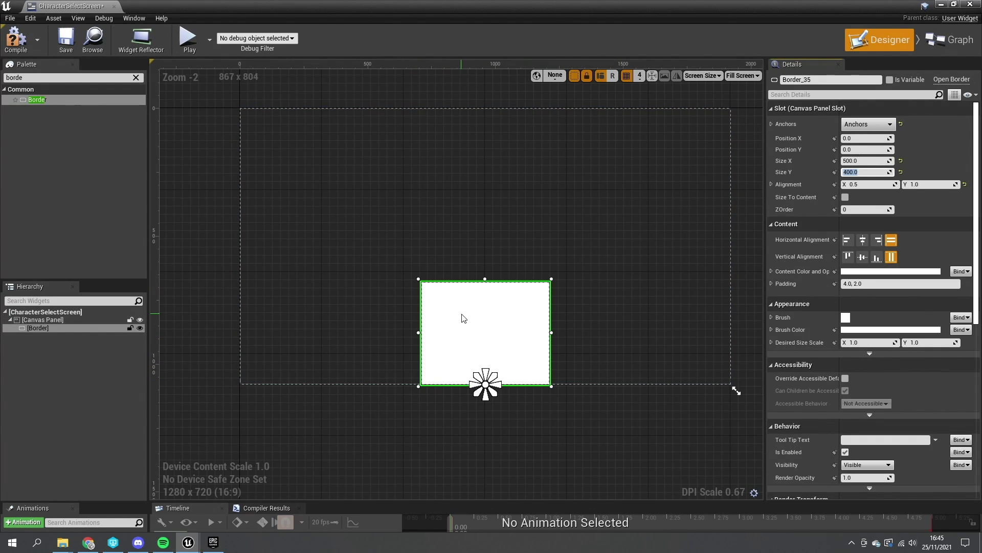
left_click(57, 320)
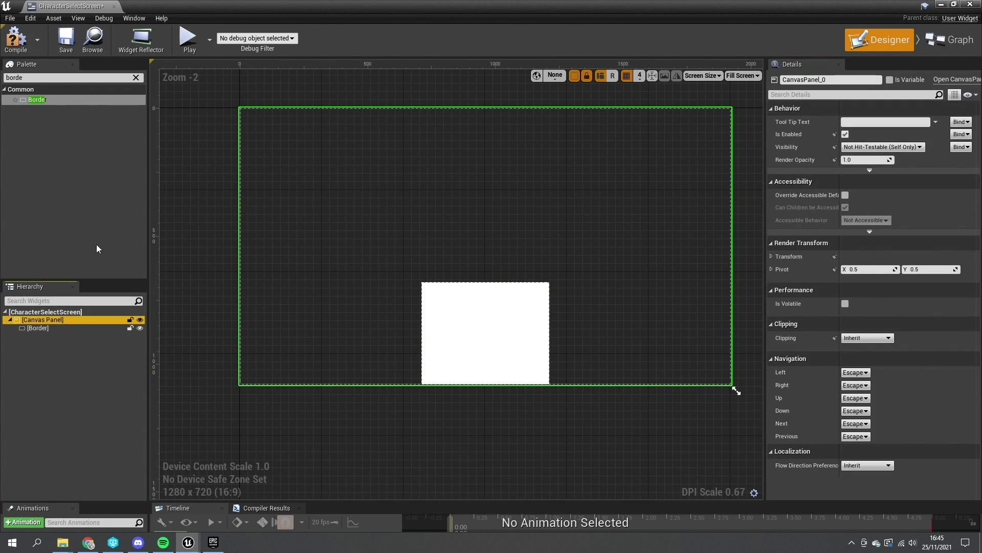
- Place a Uniform Grid Panel inside the Border
left_click(136, 77)
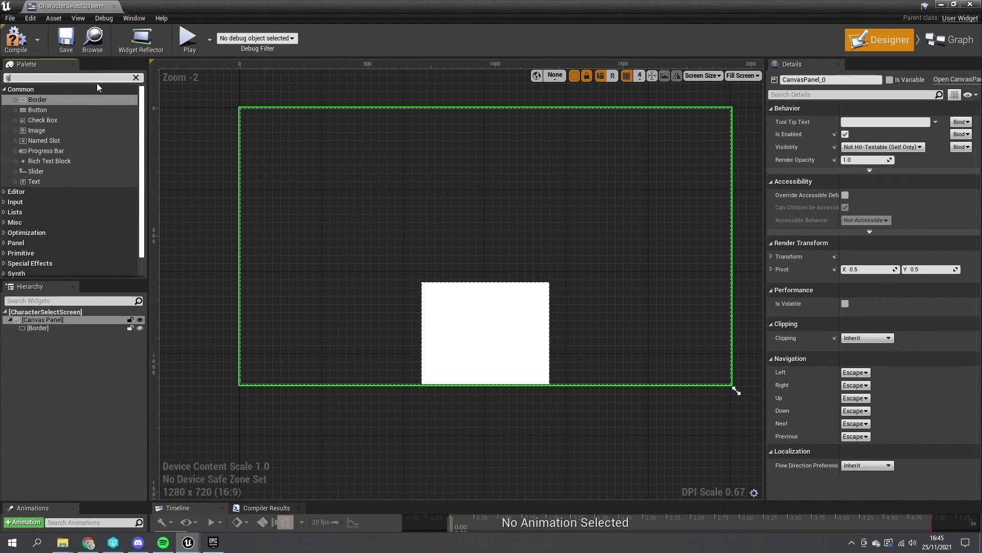
type("rid")
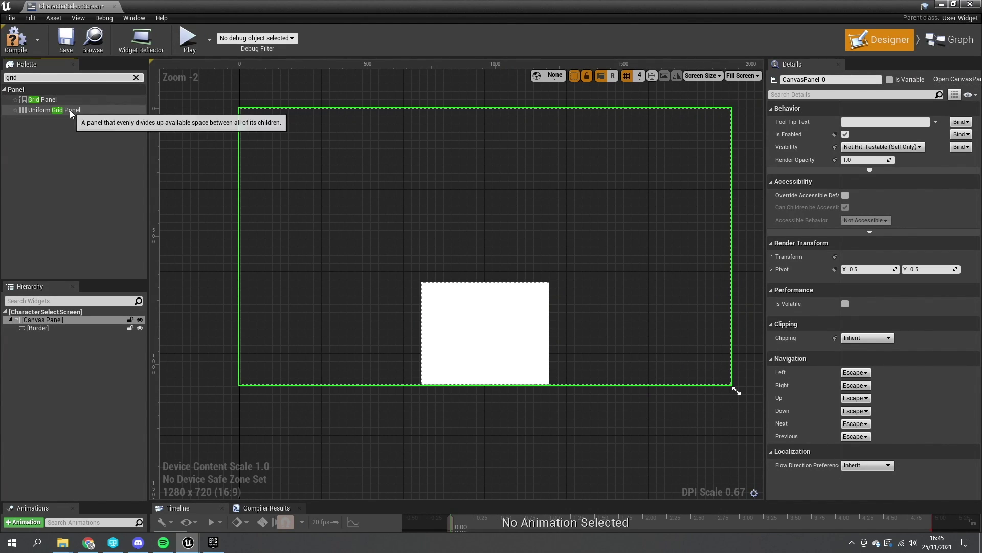
left_click_drag(70, 109, 41, 331)
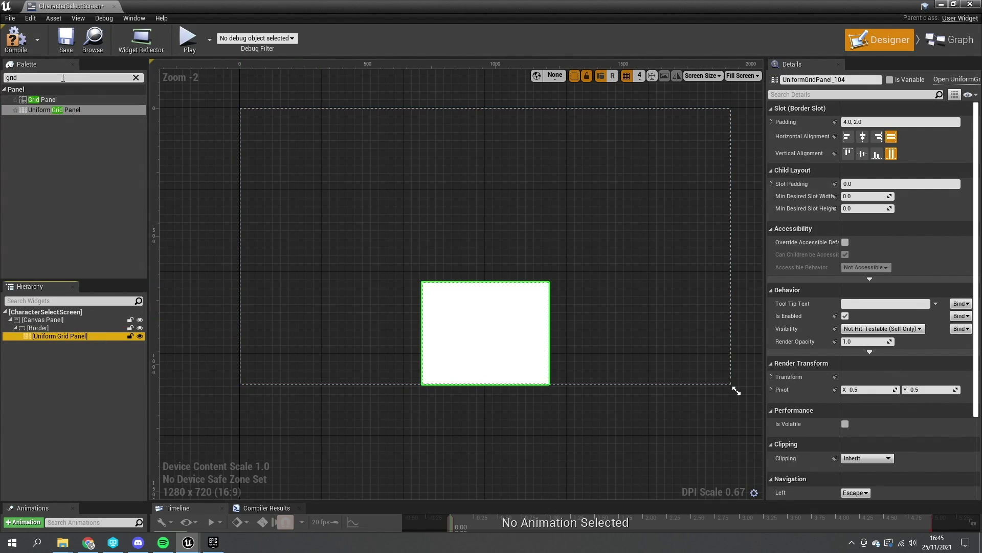
- Add a Character Slot widget to the Uniform Grid Panel
left_click(90, 77)
key("BackSpace")
key("BackSpace")
key("BackSpace")
key("BackSpace")
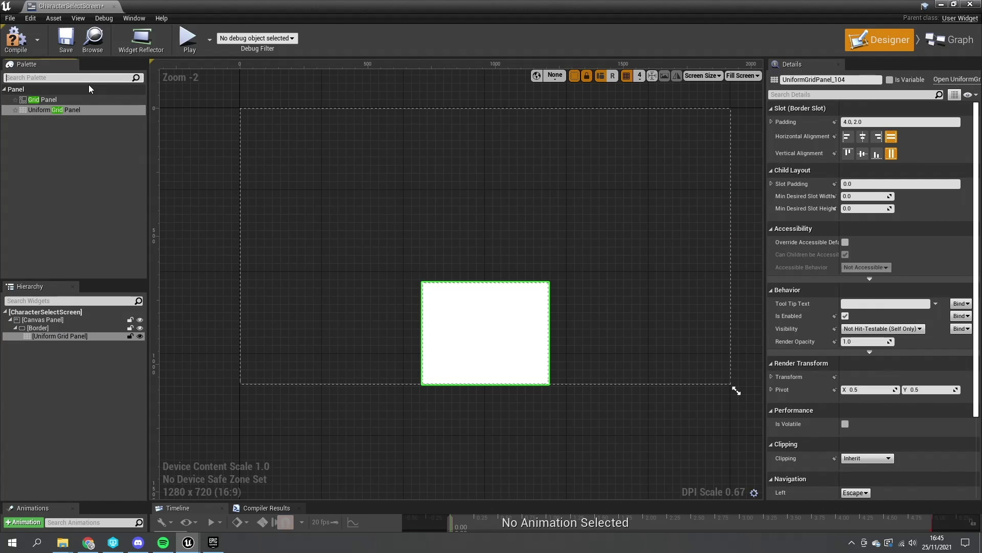
type("sloty")
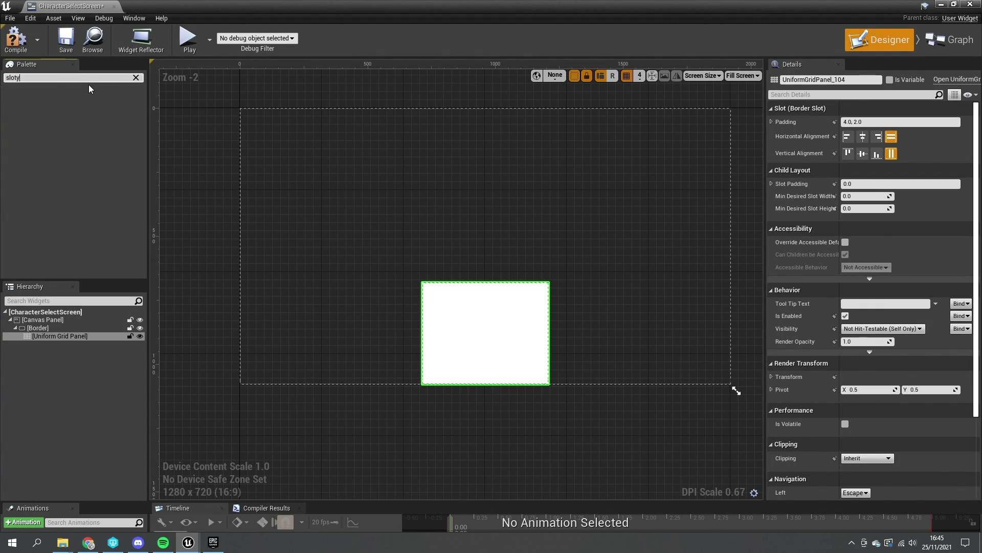
key("BackSpace")
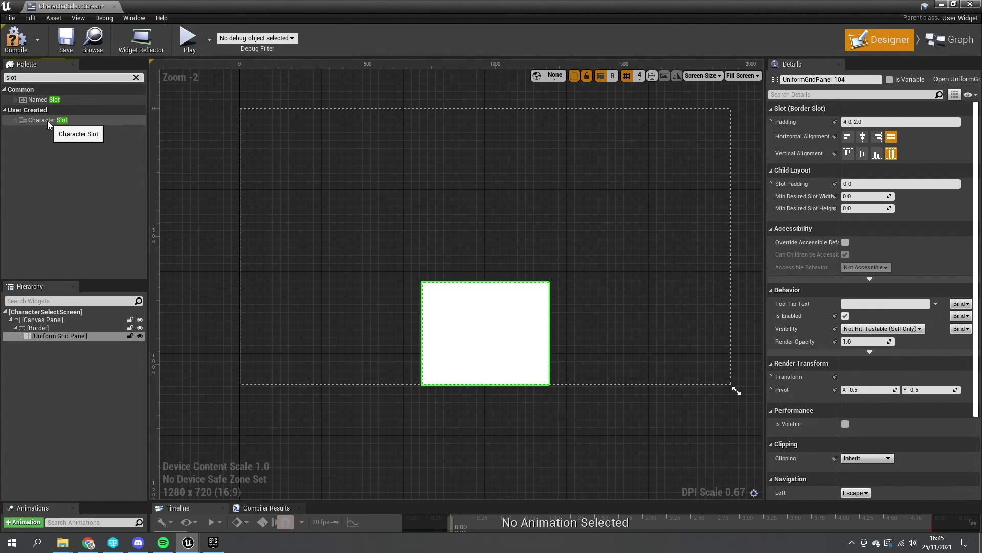
left_click_drag(47, 121, 70, 336)
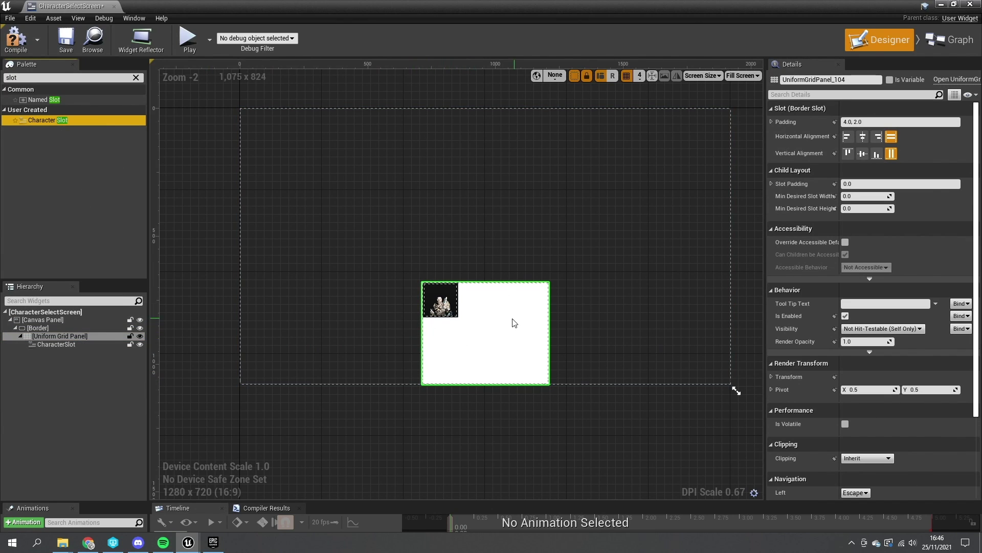
- Duplicate the slot five times, arrange the six slots in two rows of three columns, and compile
scroll(511, 322, "up", 3)
left_click(57, 345)
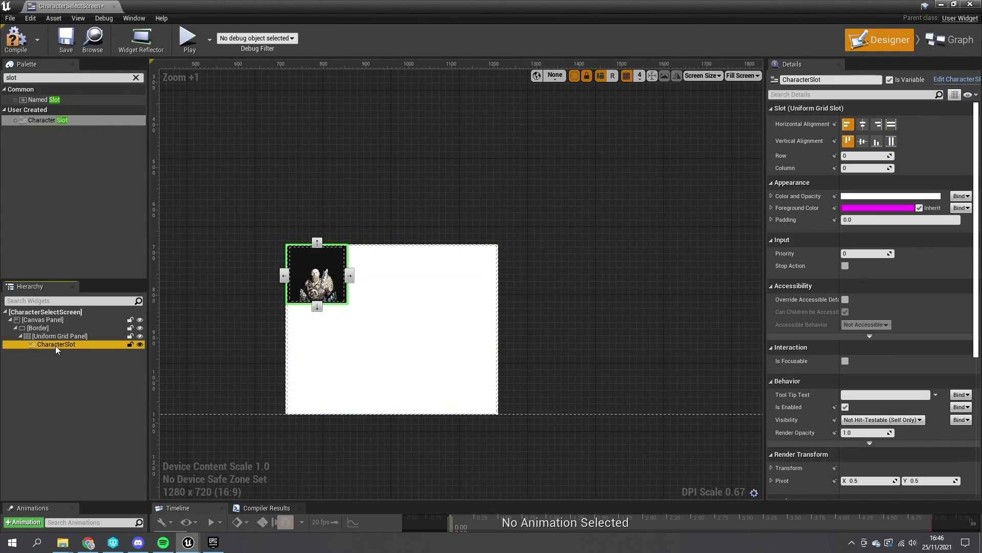
key("ctrl+d")
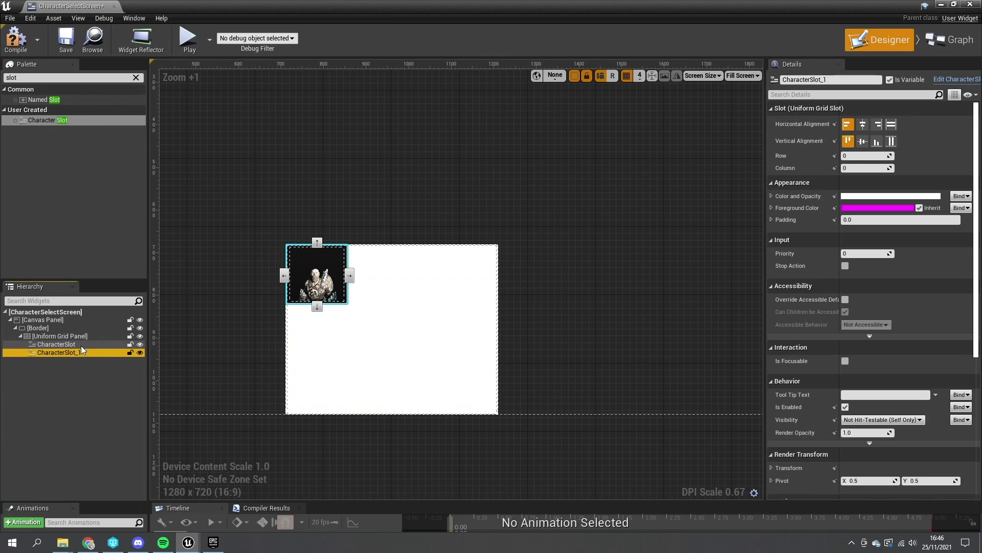
left_click(349, 276)
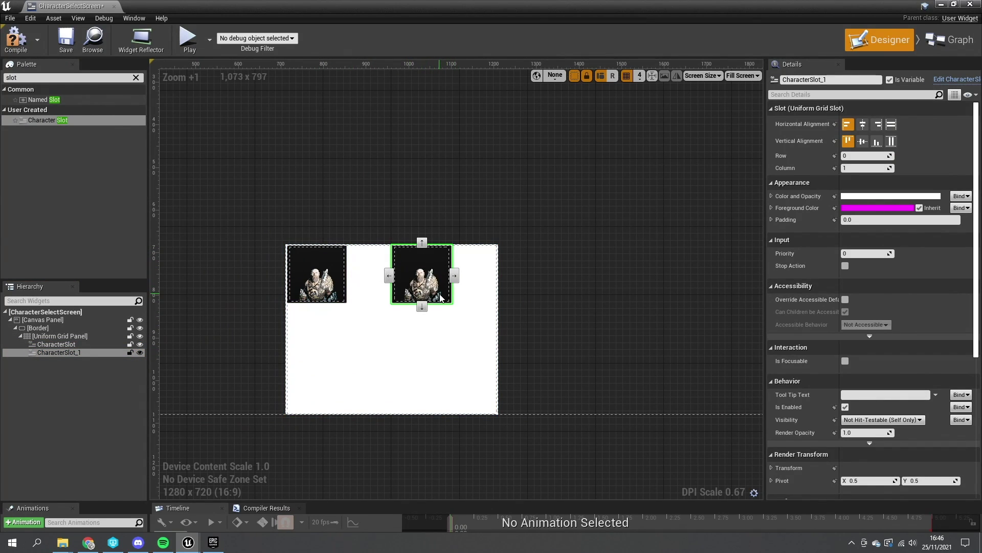
key("ctrl+d")
left_click(454, 276)
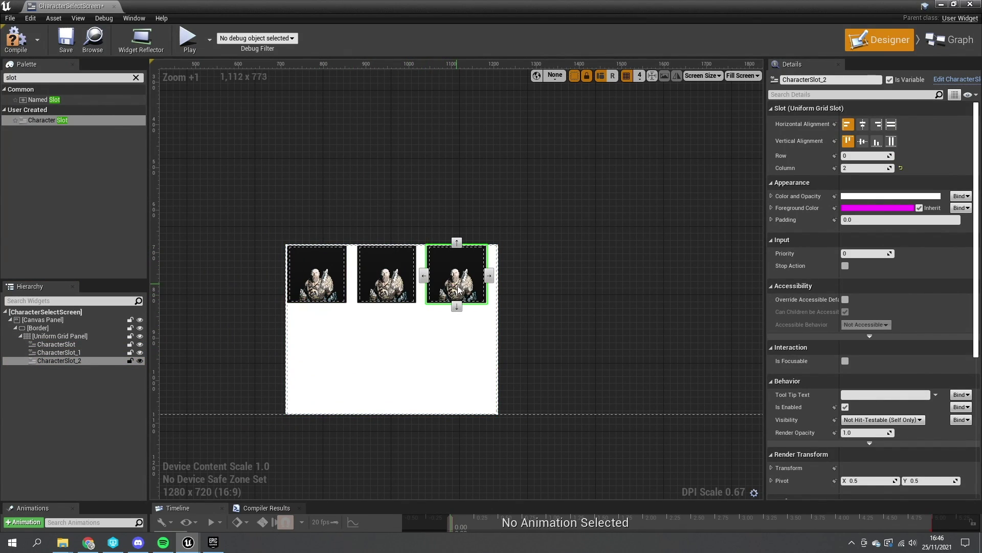
key("ctrl+d")
left_click(457, 306)
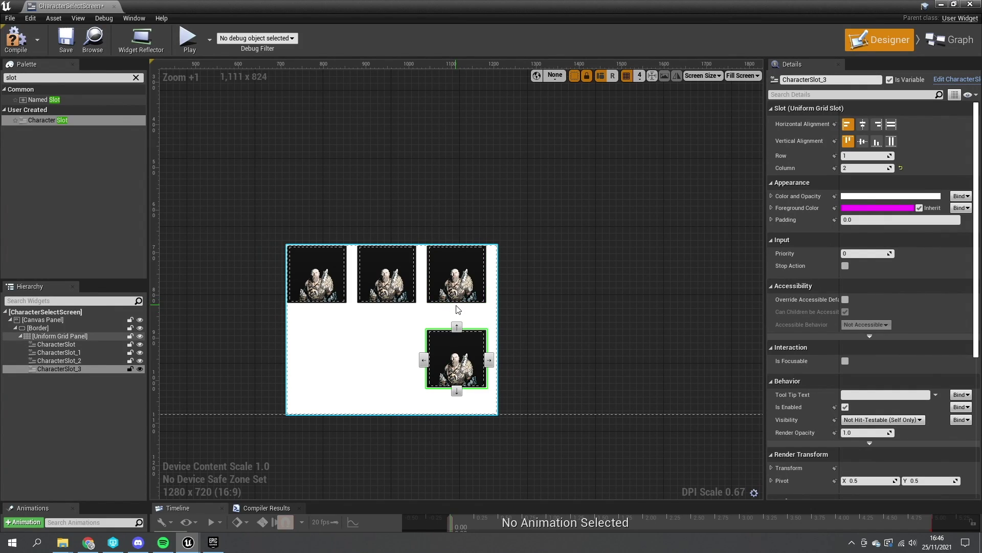
key("ctrl+d")
left_click(424, 359)
key("ctrl+d")
left_click(354, 360)
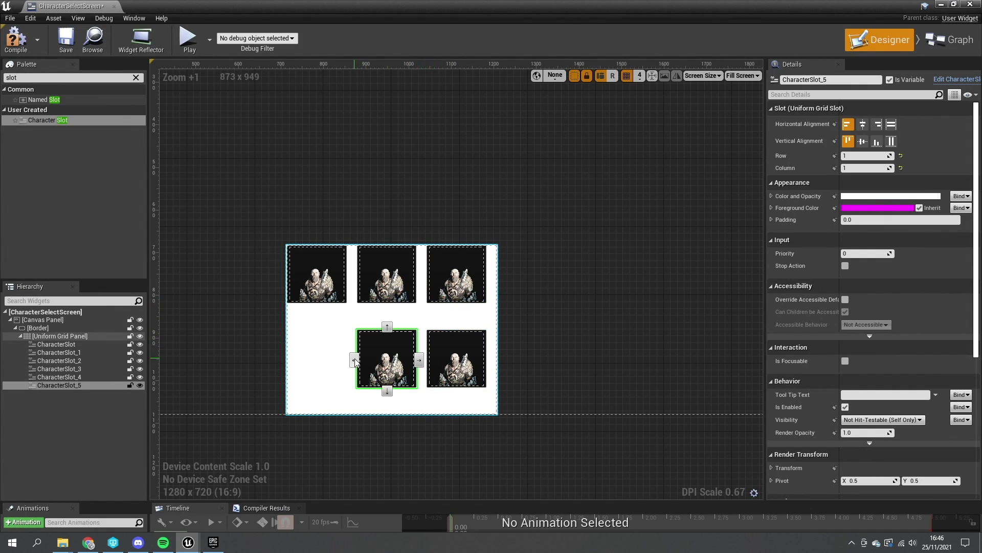
left_click(15, 40)
left_click(92, 336)
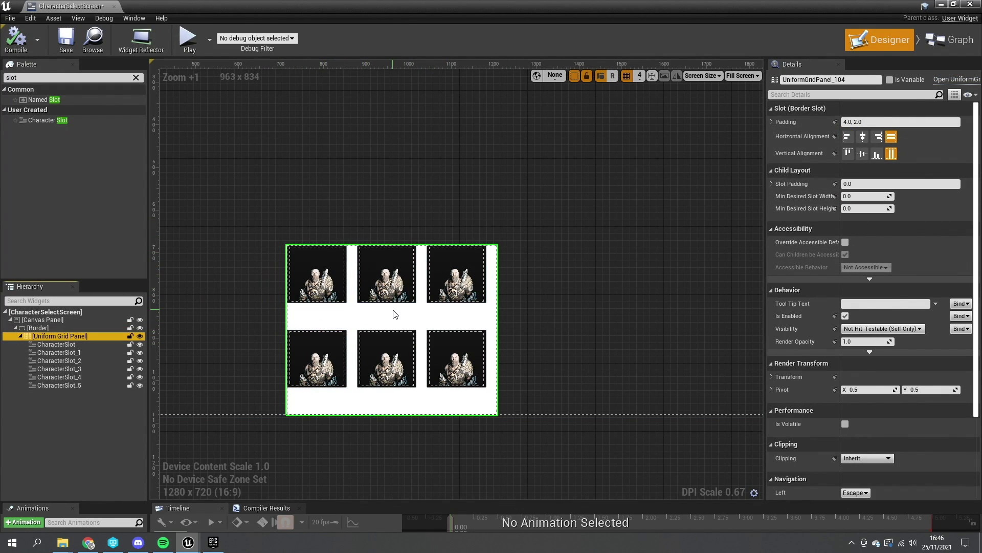
- Centre the Uniform Grid Panel horizontally and vertically in the Border, then select the first character slot
left_click(863, 138)
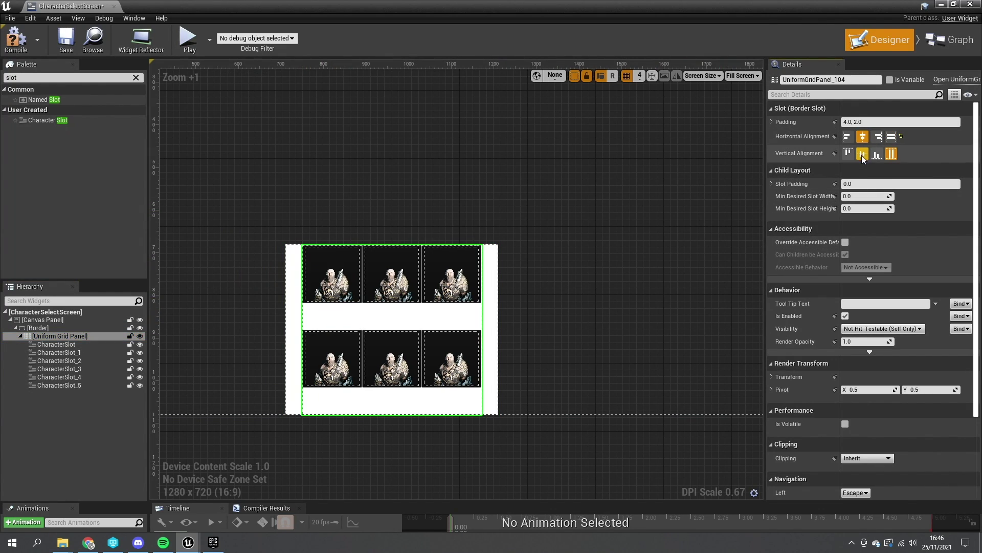
left_click(862, 153)
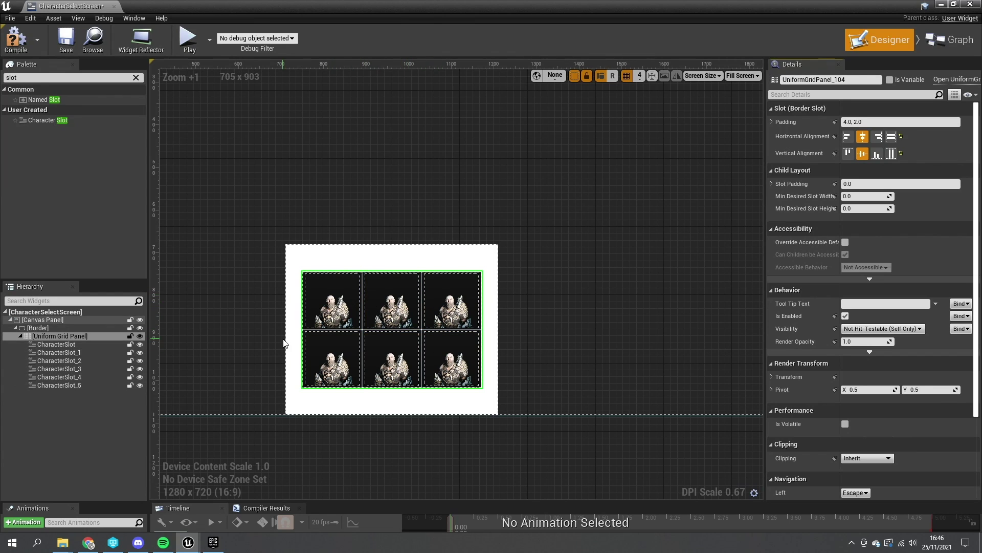
left_click(333, 302)
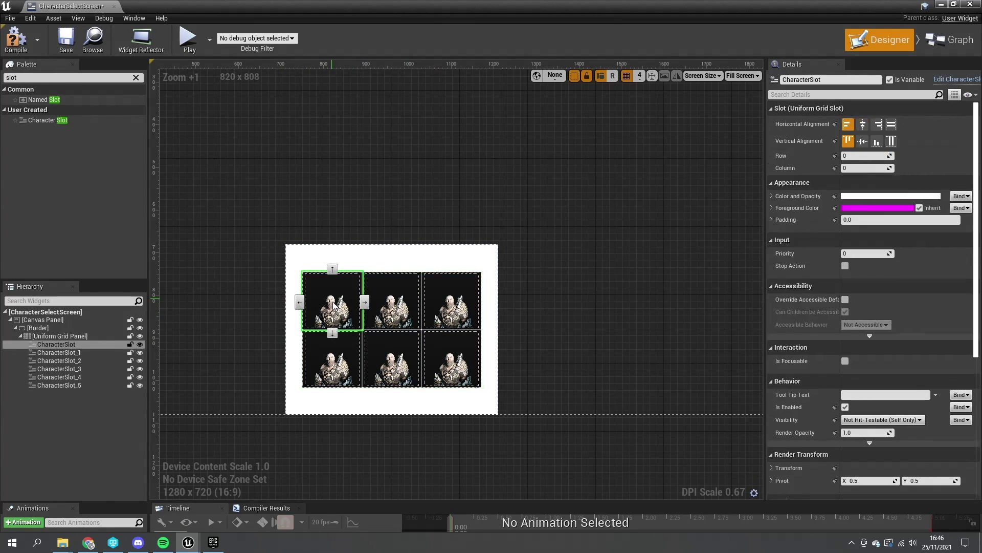
left_click(940, 5)
- In the Content/UI folder, create a Blueprints > Structure asset named CharacterStruct
right_click(178, 462)
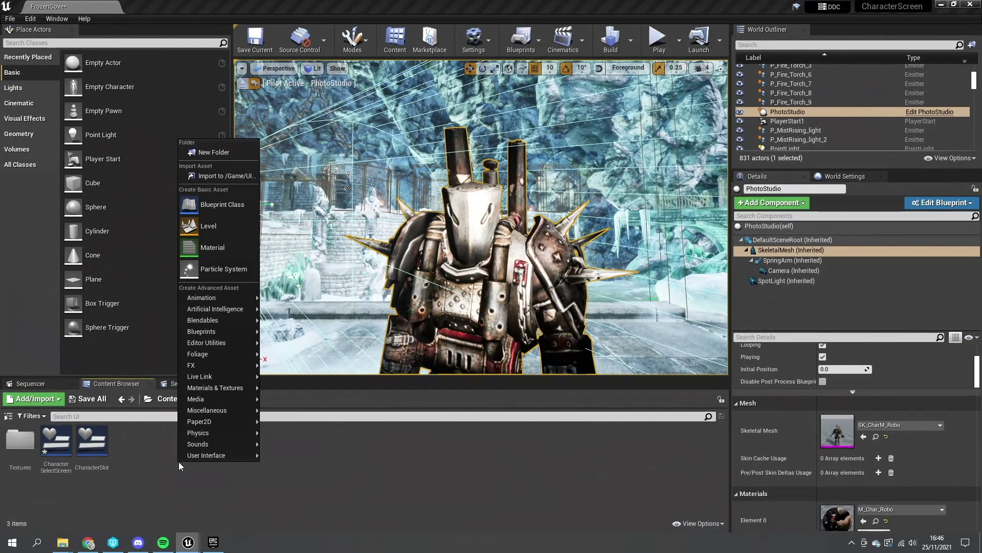
mouse_move(227, 320)
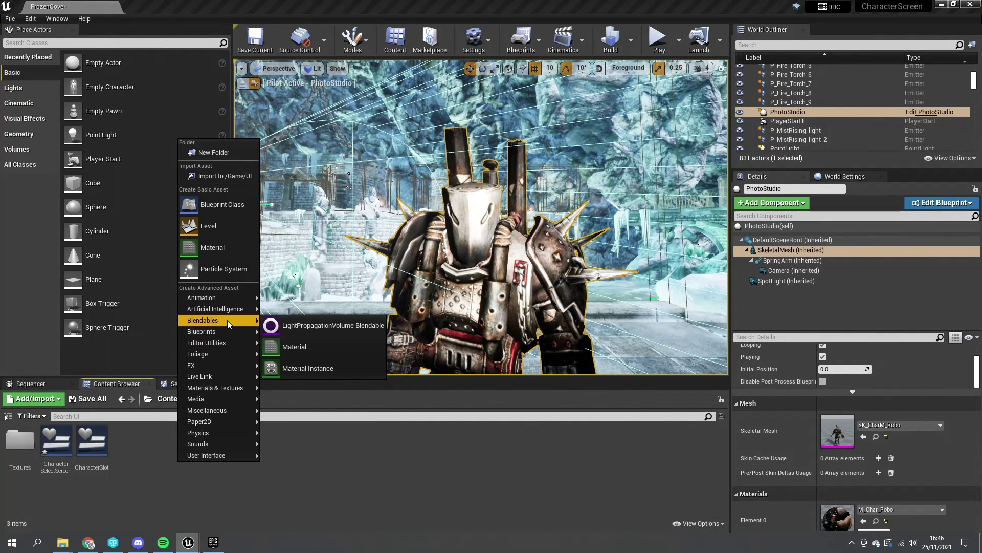
left_click(176, 466)
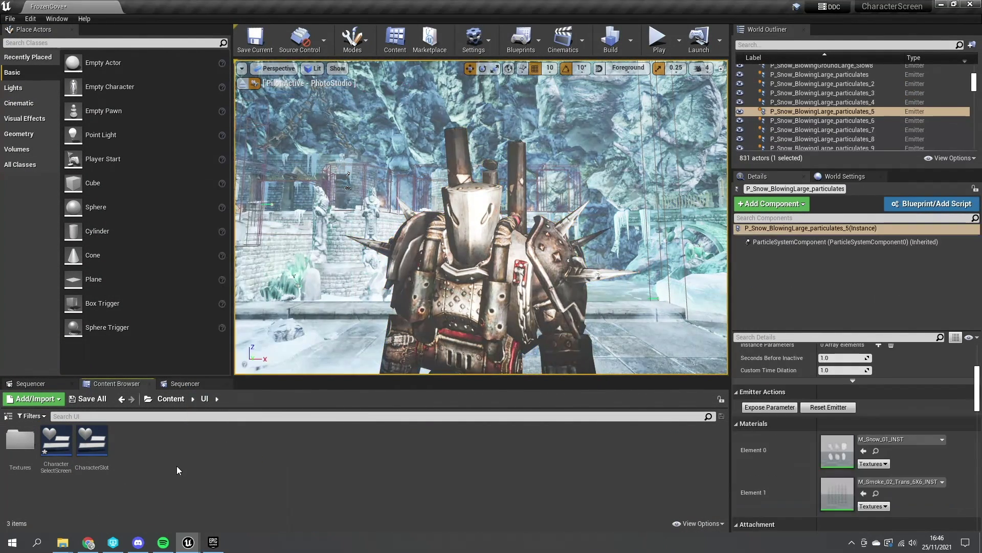
right_click(177, 466)
mouse_move(219, 334)
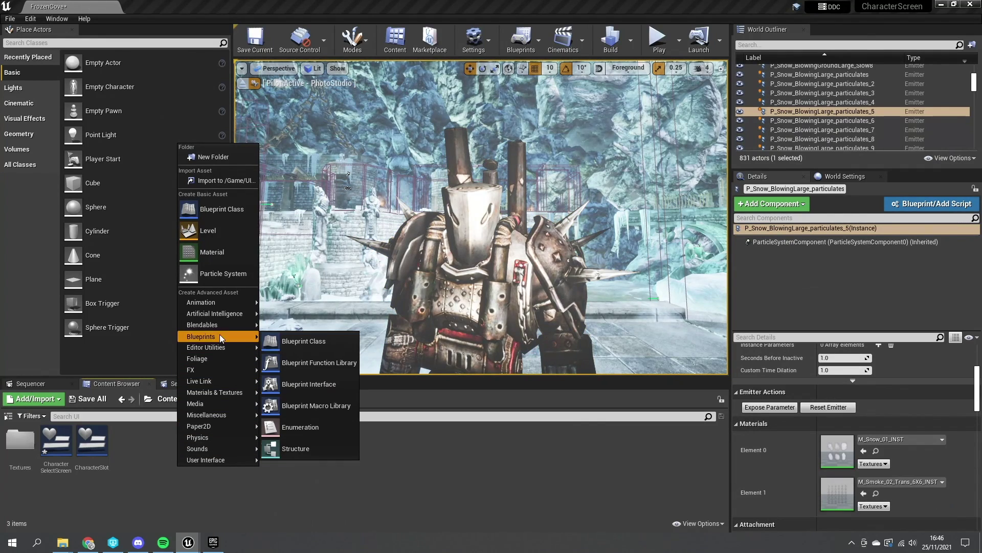
left_click(302, 444)
type("Charac")
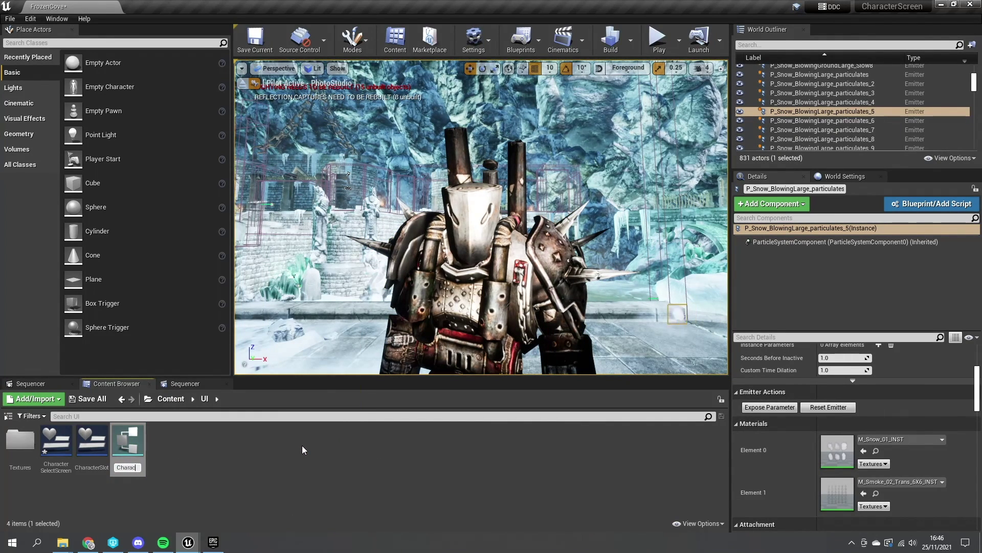
type("terStruct")
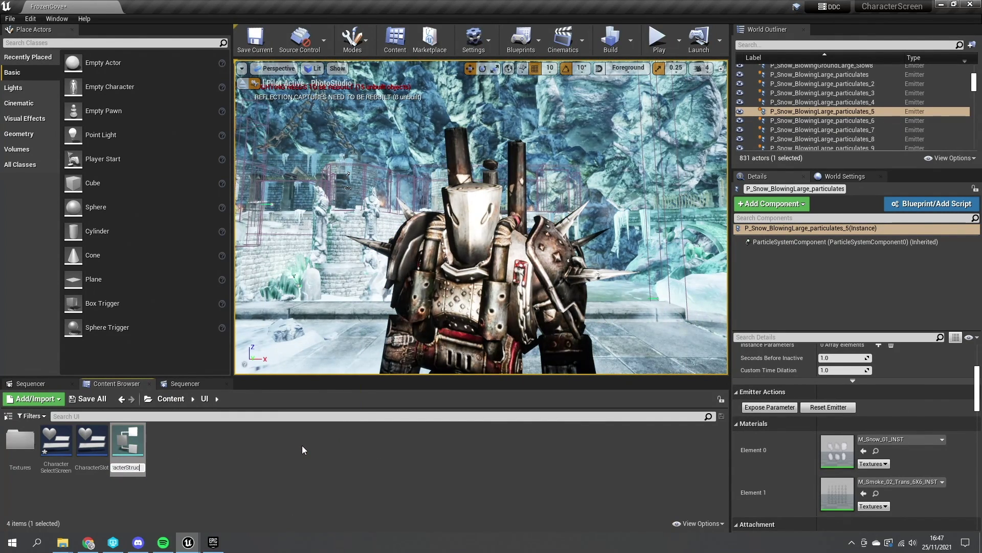
key("Return")
- Rename the struct's first variable to CharactersName and make it Text
double_click(139, 447)
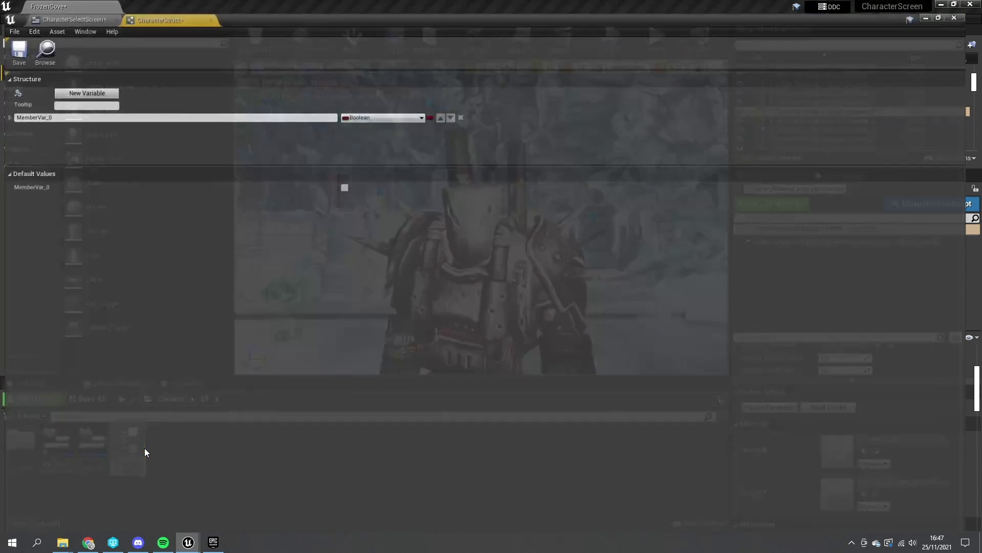
left_click(76, 106)
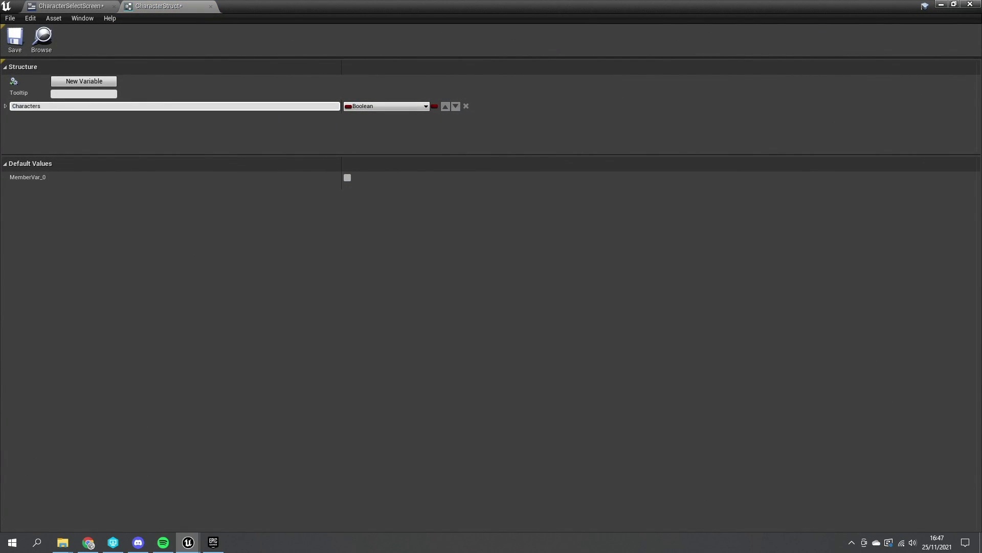
type("CharactersName")
key("Return")
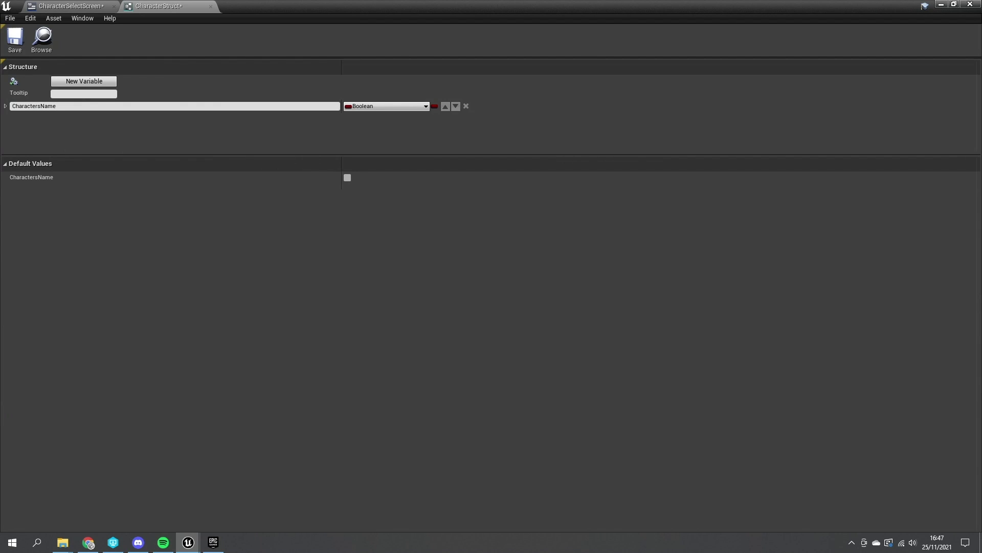
left_click(361, 106)
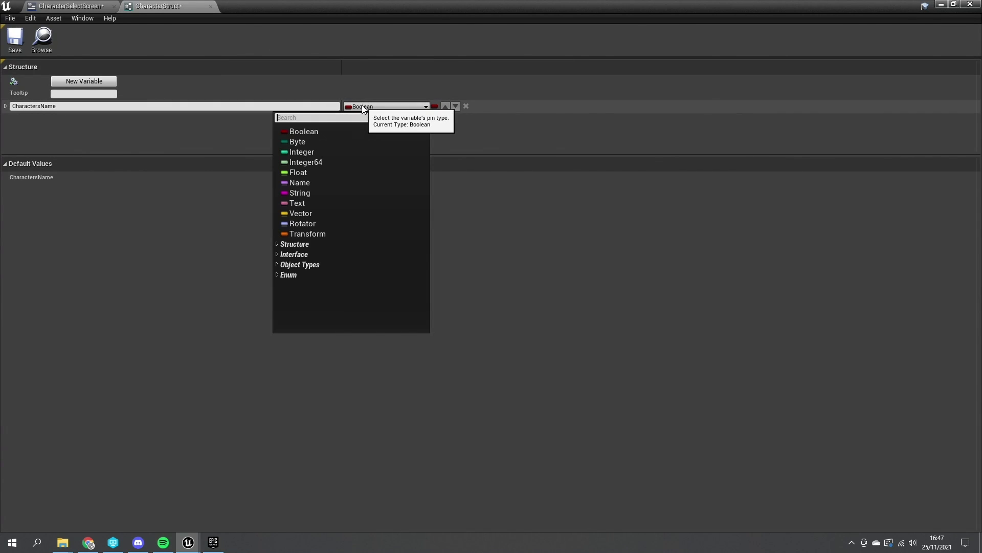
left_click(322, 202)
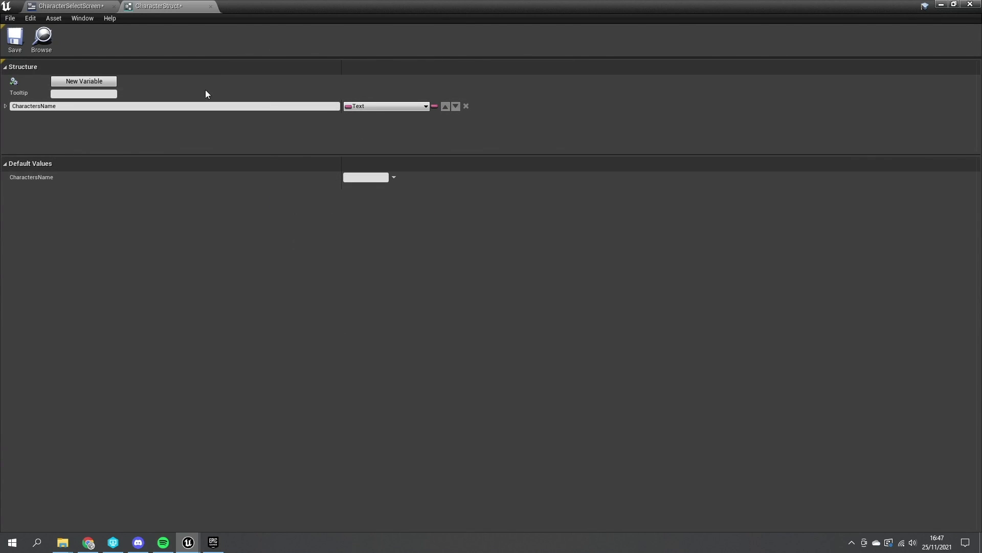
- Add a Thumbnail variable of type Texture 2D
left_click(84, 82)
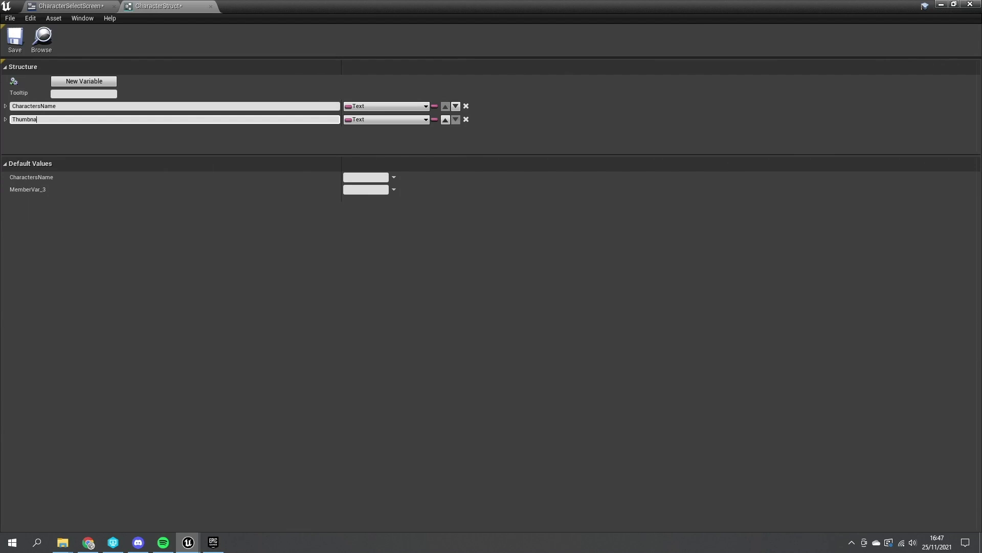
key("Return")
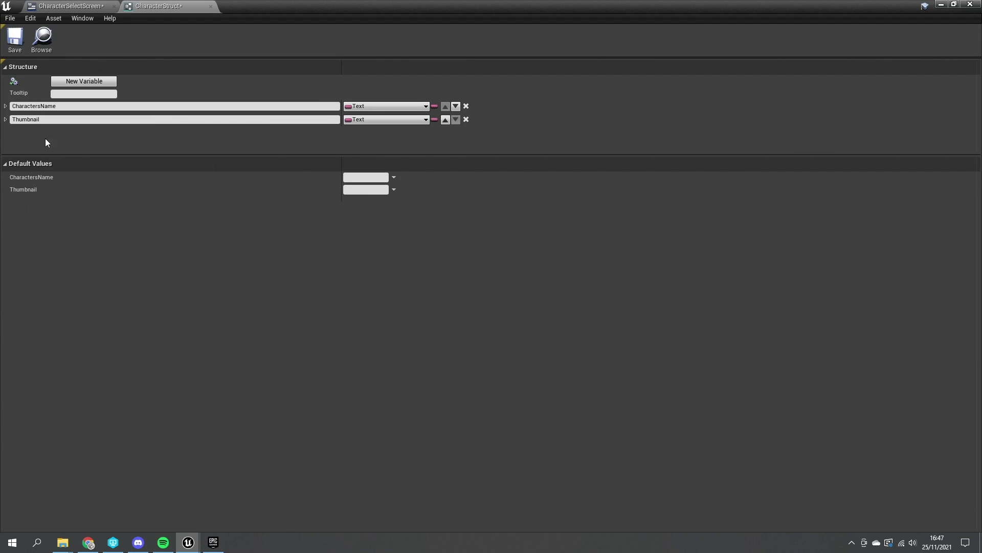
left_click(417, 121)
type("textur")
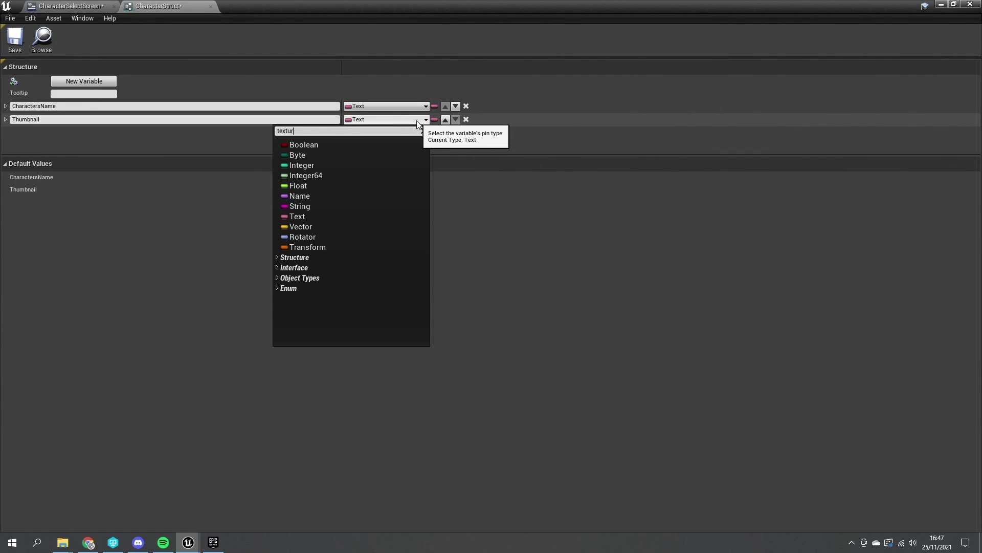
type("2")
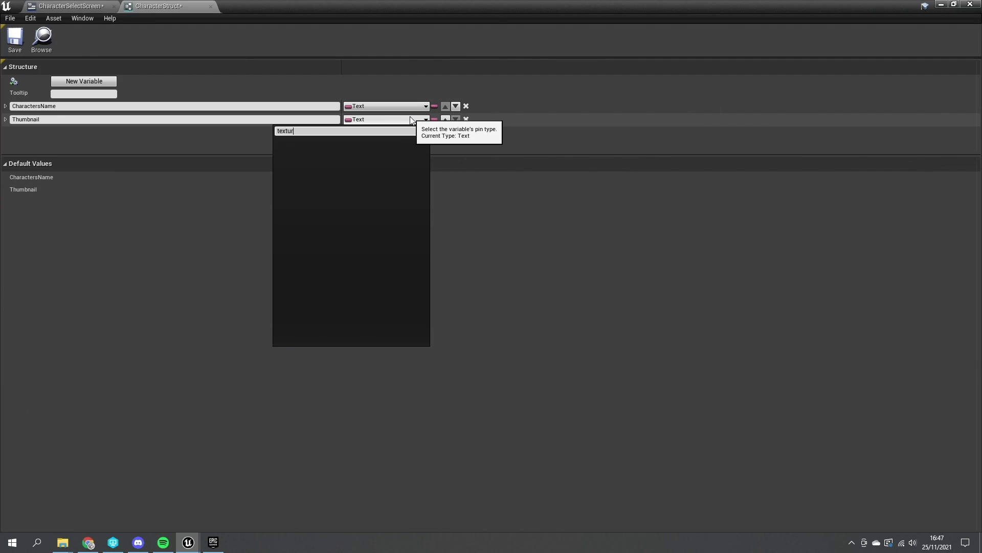
type("e 2d")
left_click(365, 185)
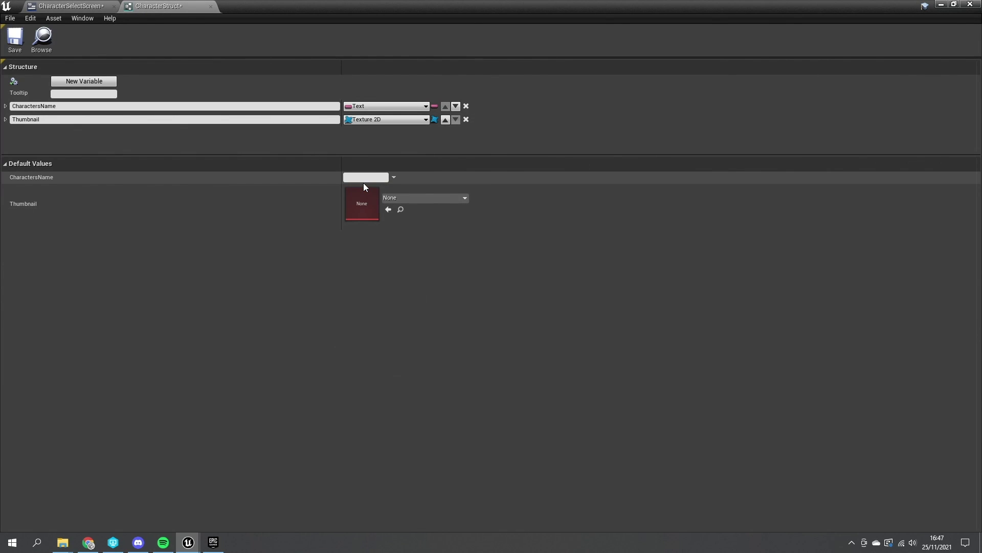
- Add a Mesh variable of type Skeletal Mesh, then save and close CharacterStruct
left_click(95, 82)
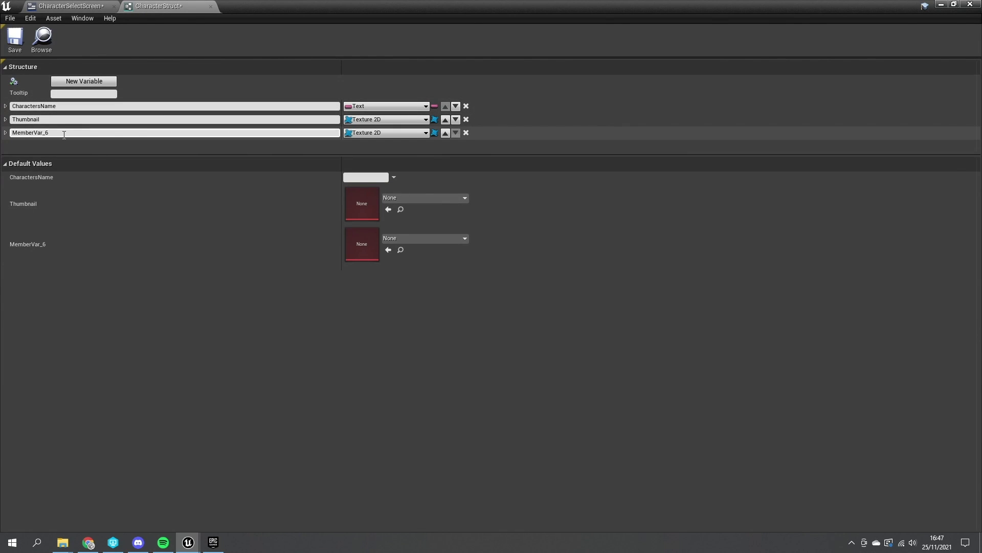
left_click(64, 133)
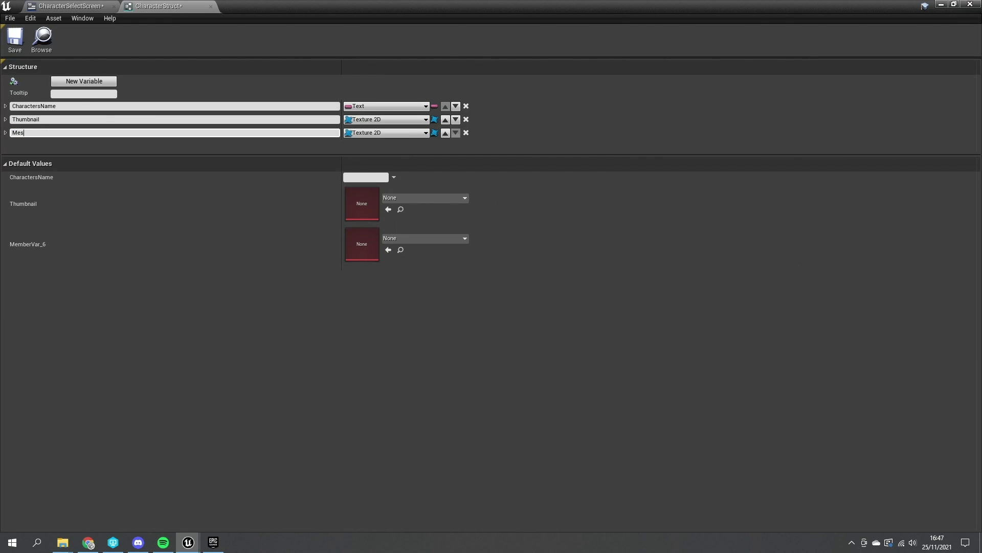
key("Return")
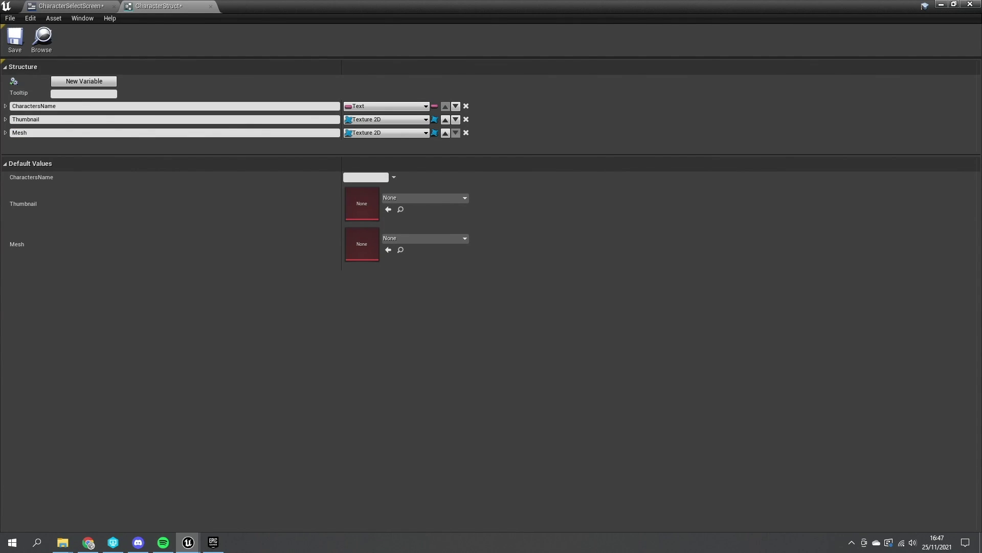
left_click(373, 133)
type("s")
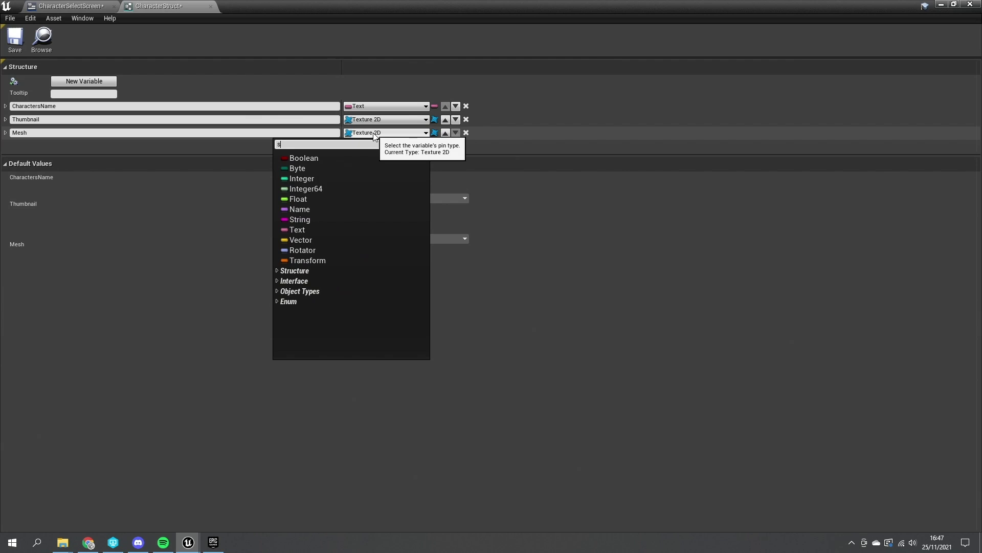
type("kelt")
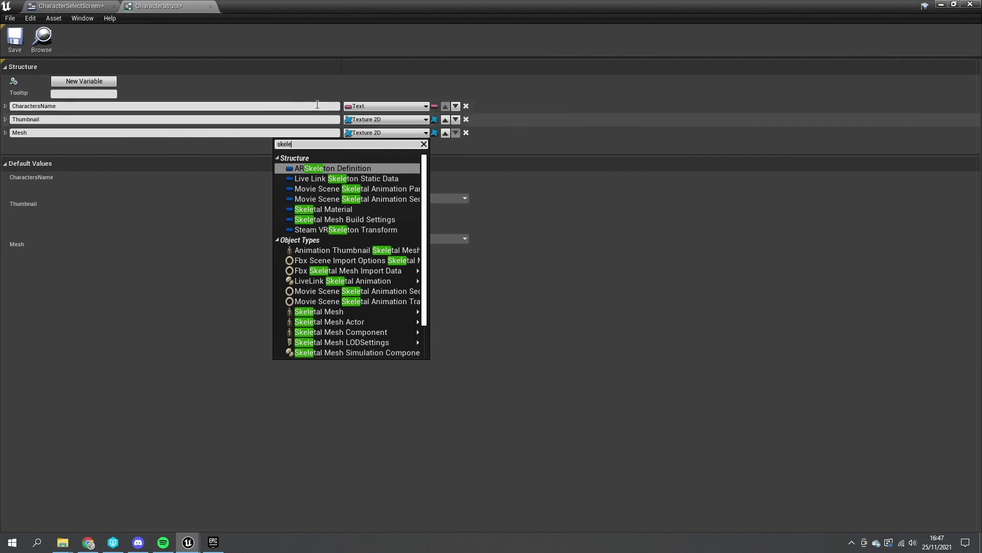
left_click(320, 313)
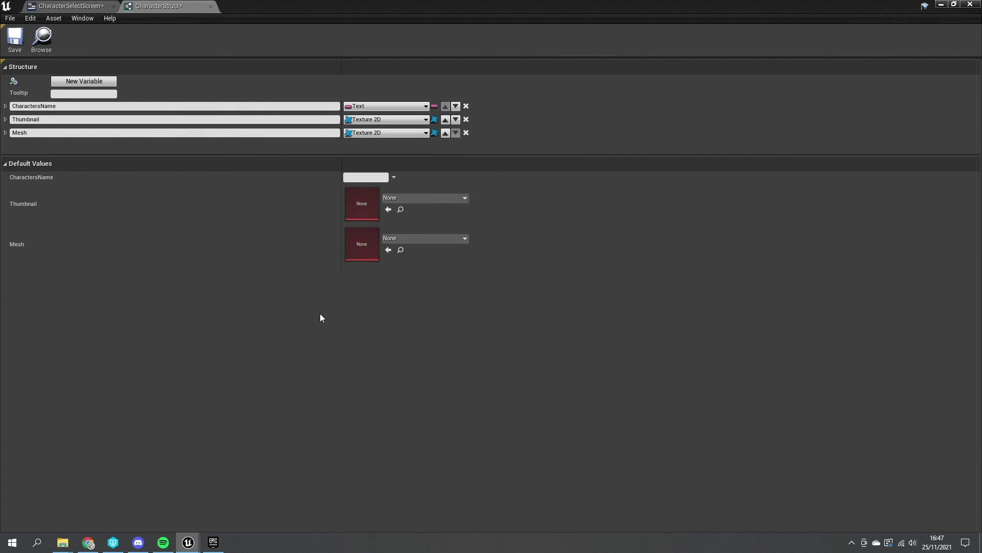
left_click(21, 51)
left_click(210, 6)
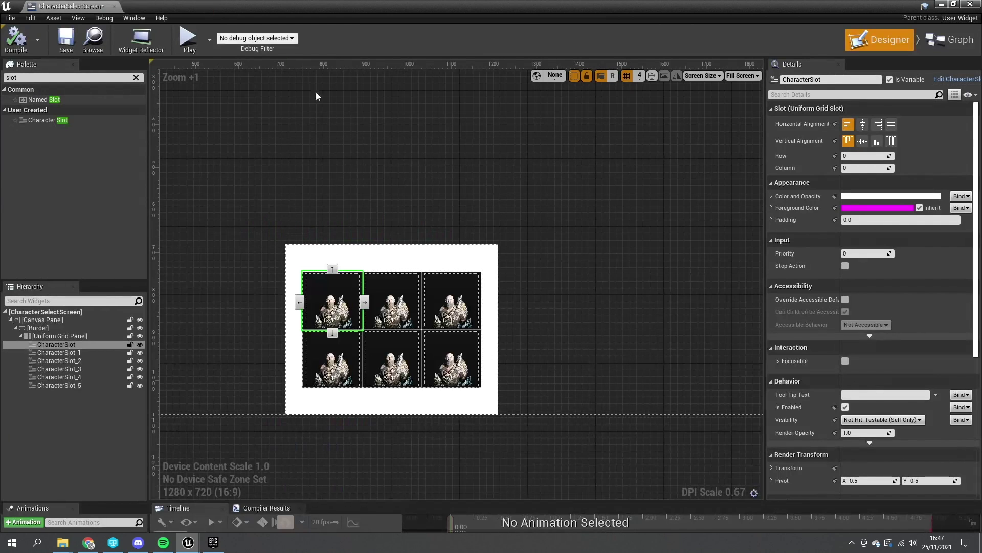
left_click(946, 4)
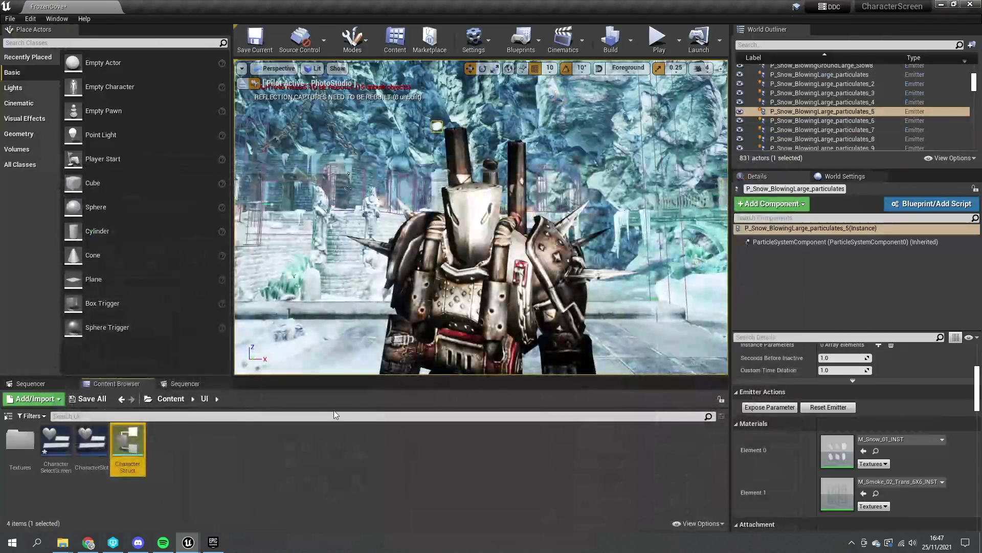
- Create a data table using CharacterStruct rows, name it CharacterData, and open it
right_click(160, 453)
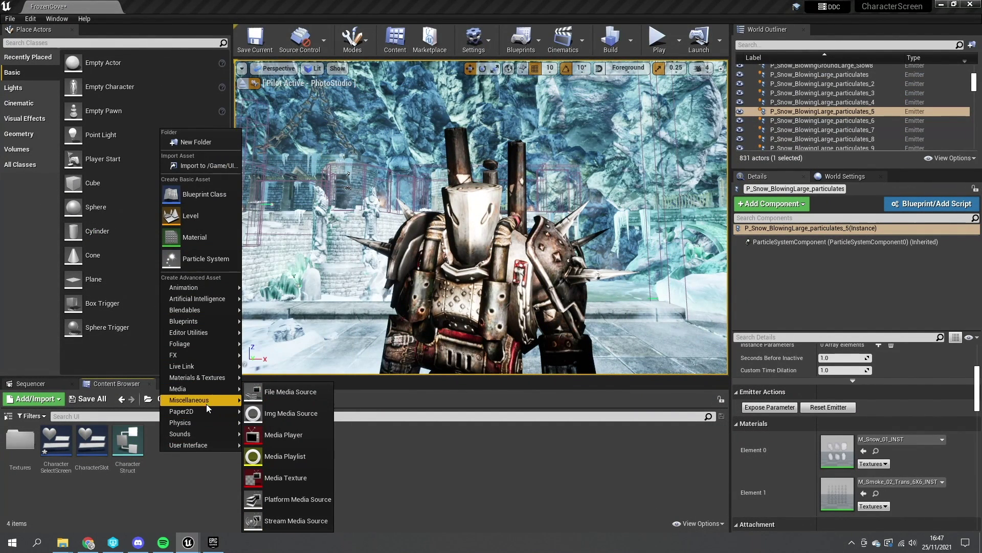
left_click(287, 251)
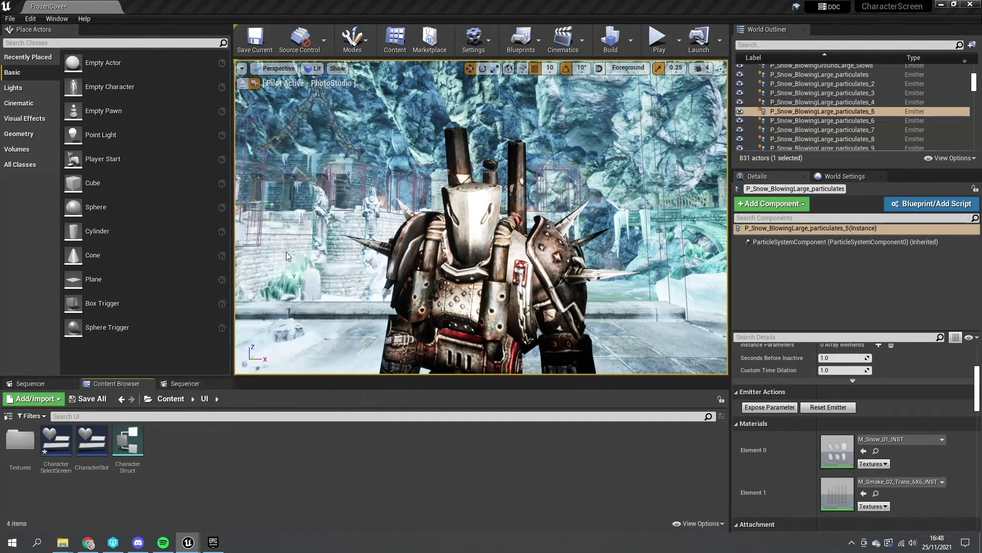
left_click(450, 258)
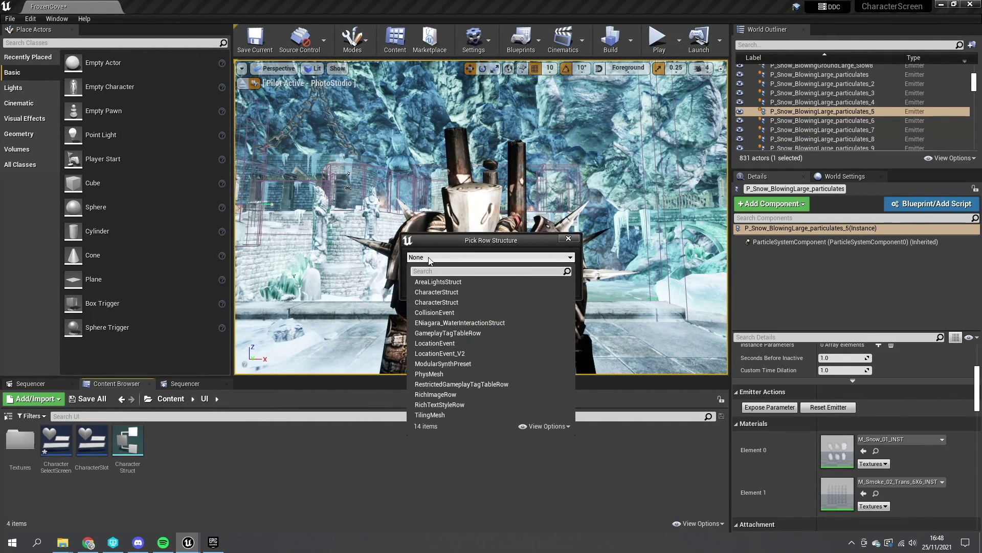
left_click(437, 302)
left_click(554, 266)
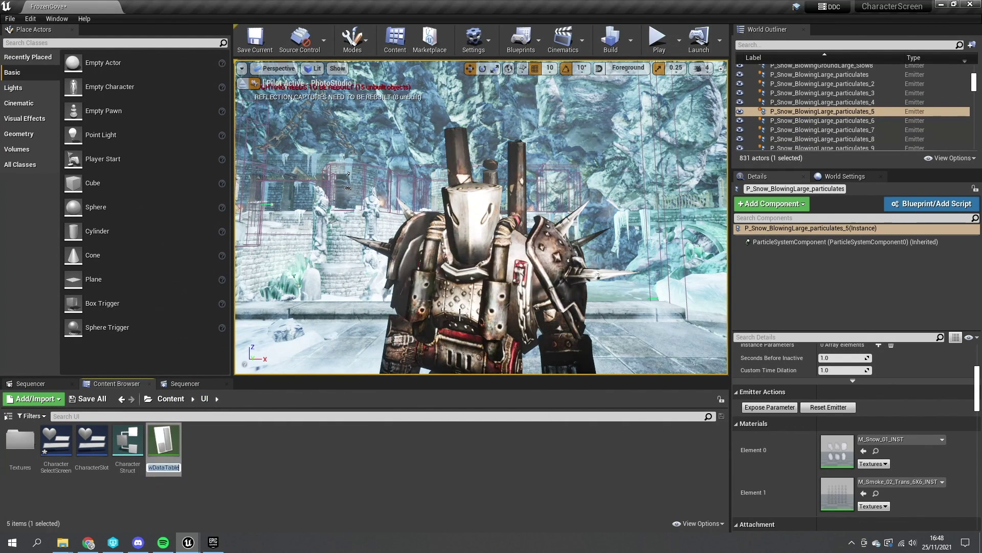
type("Charac")
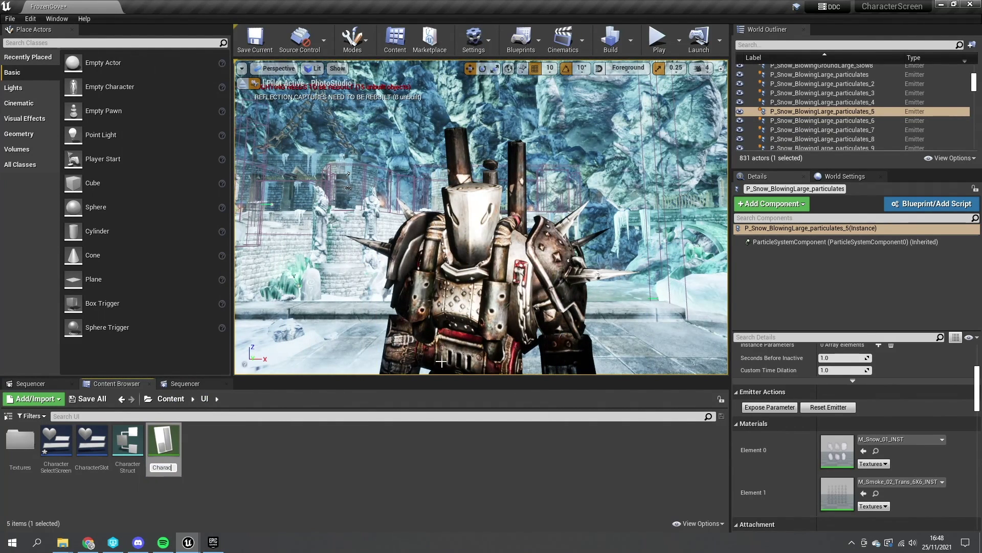
type("terData")
key("Return")
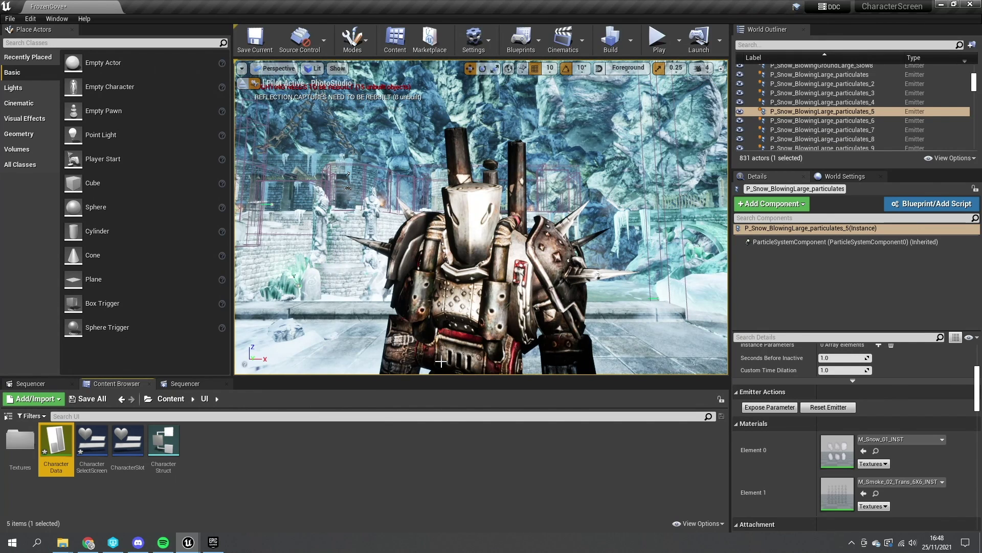
double_click(56, 445)
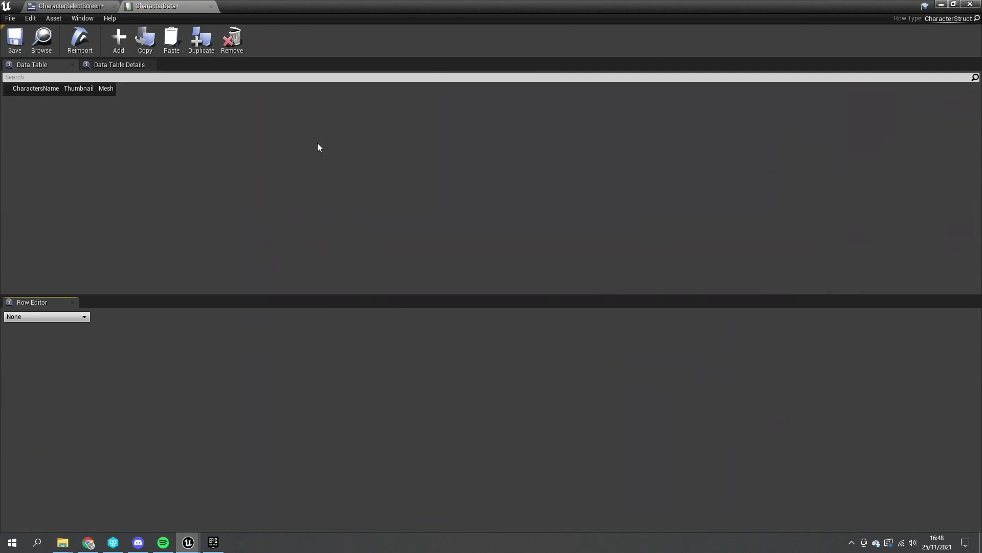
- Shrink the table window and browse the Content Browser back into the UI folder
left_click_drag(423, 8, 575, 328)
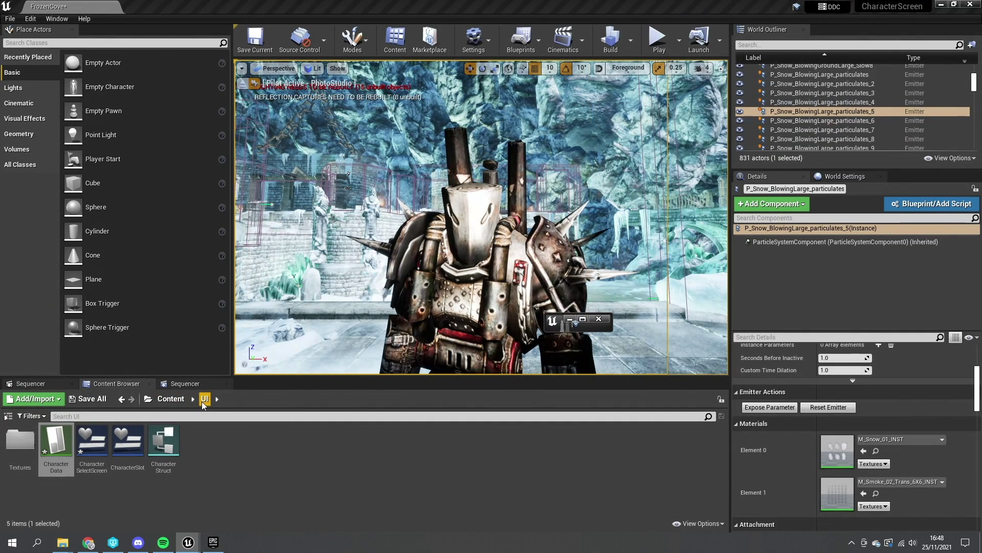
left_click(170, 399)
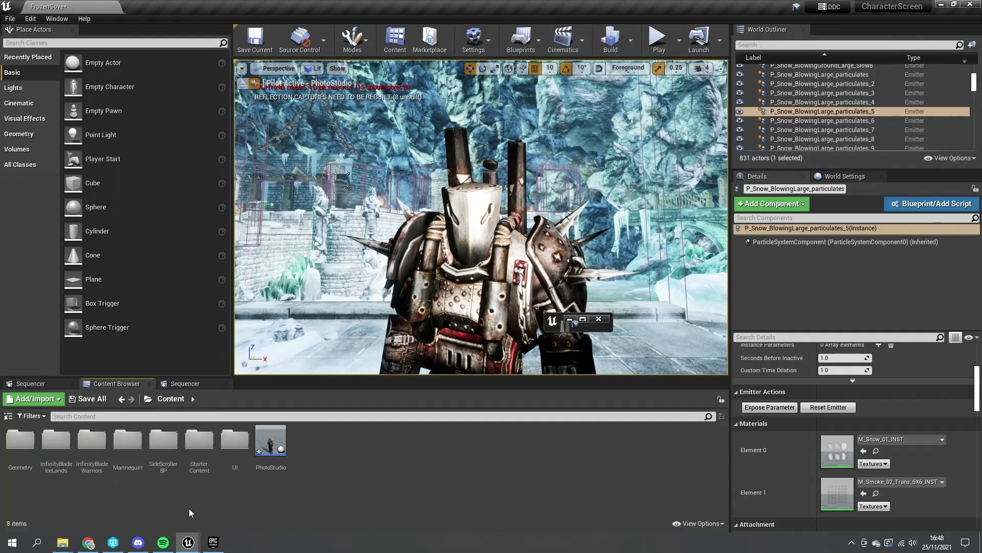
double_click(239, 458)
- Open the UI Textures folder and select the first character screenshot texture
double_click(23, 443)
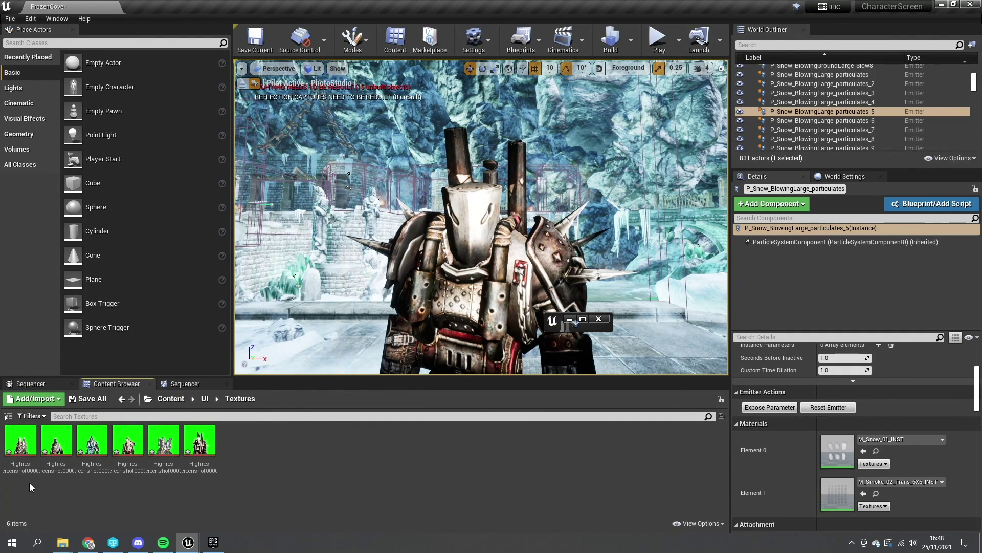
mouse_move(19, 467)
left_click(20, 467)
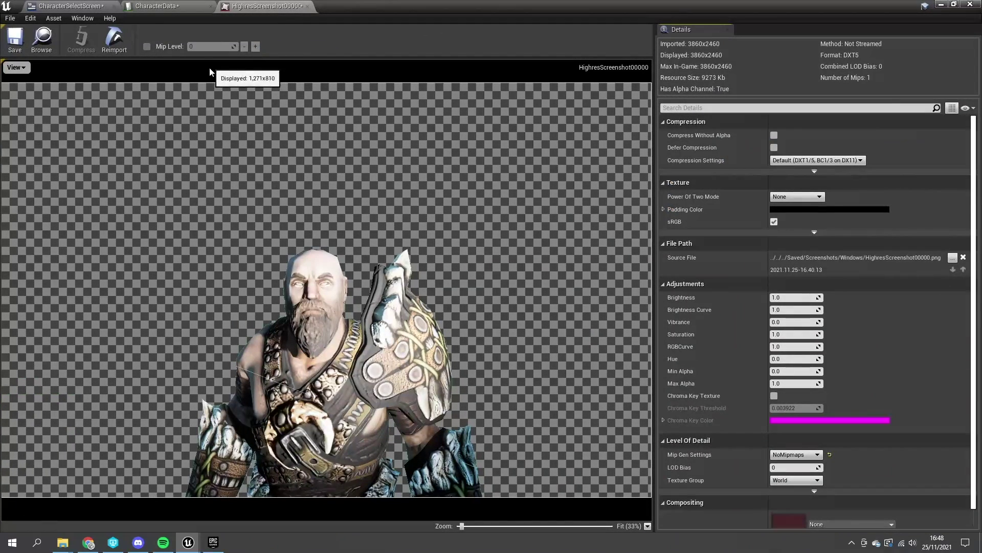
- Add a row named barbourous with thumbnail HighresScreenshot00000, save the table, and add a second row
left_click(159, 7)
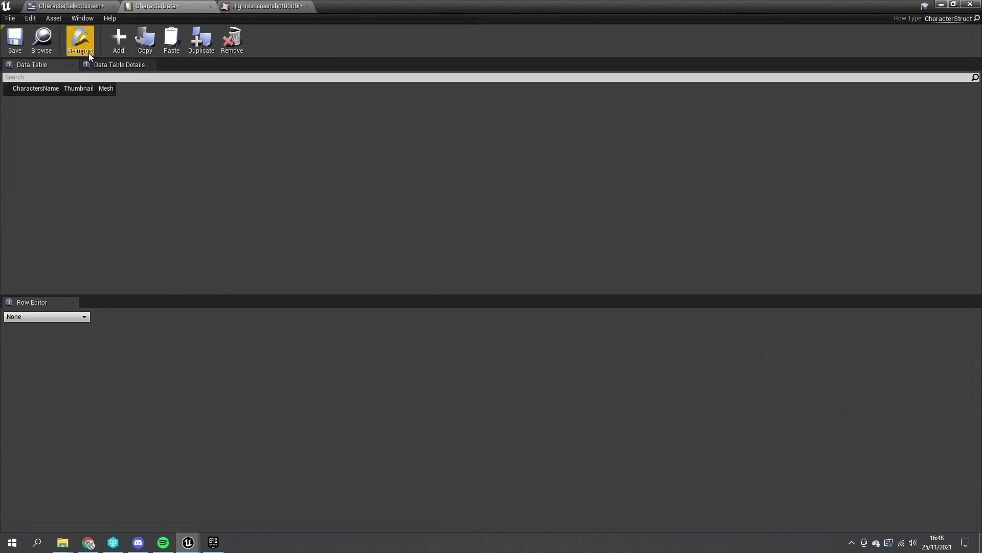
left_click(112, 47)
double_click(44, 100)
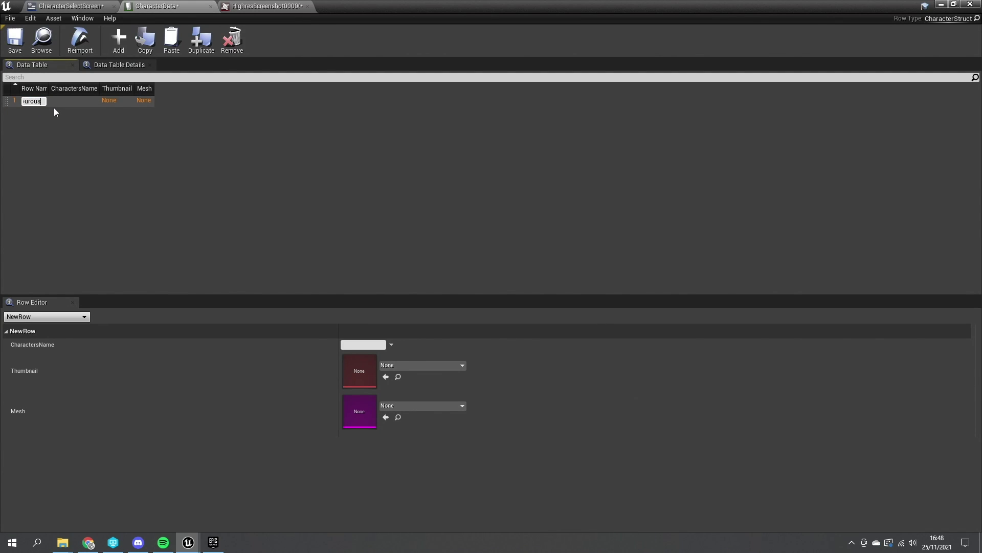
key("Return")
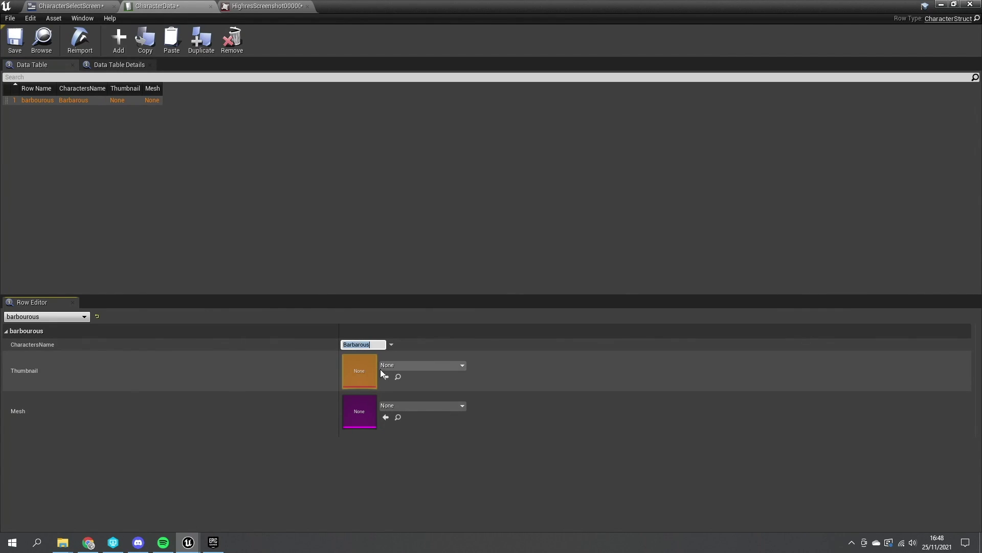
left_click(398, 365)
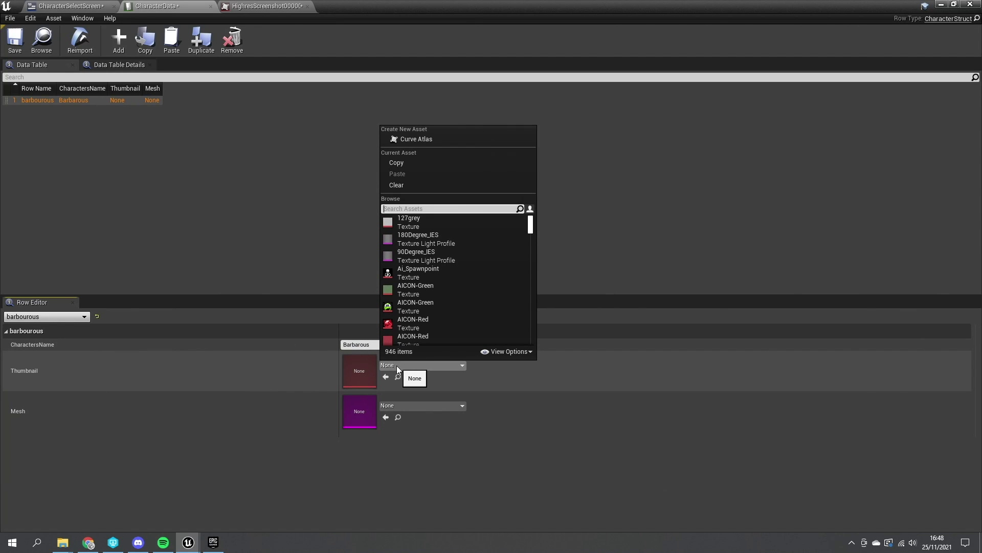
type("high")
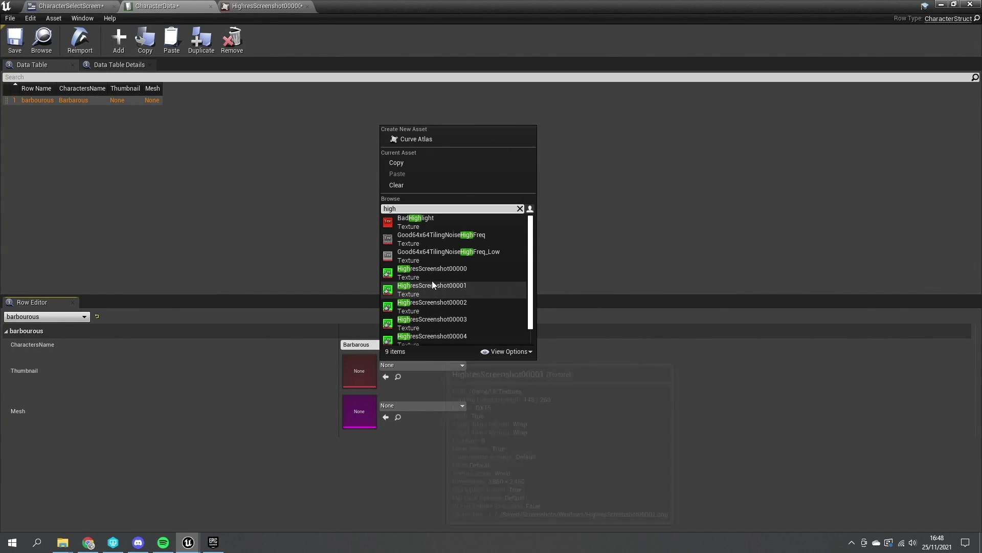
left_click(436, 271)
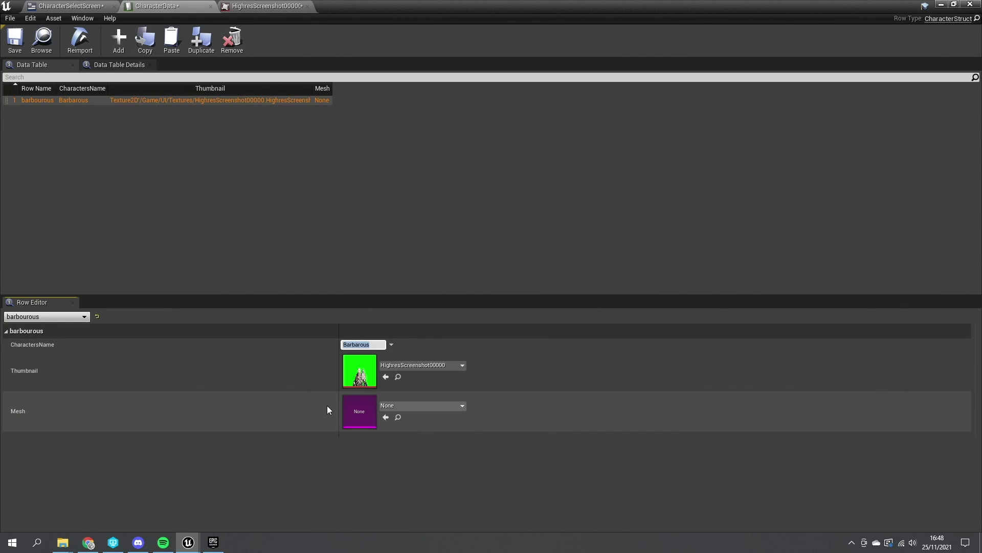
left_click(21, 49)
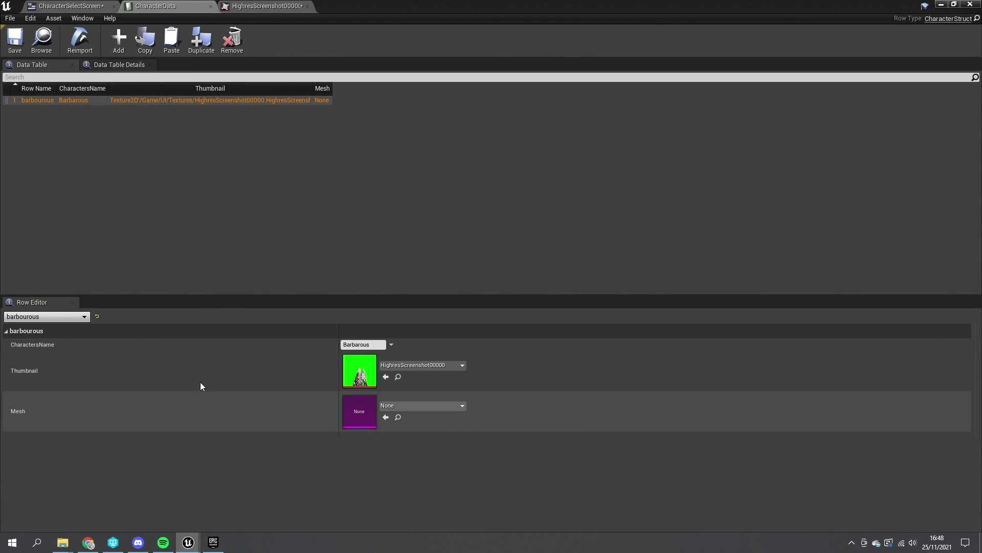
left_click(118, 51)
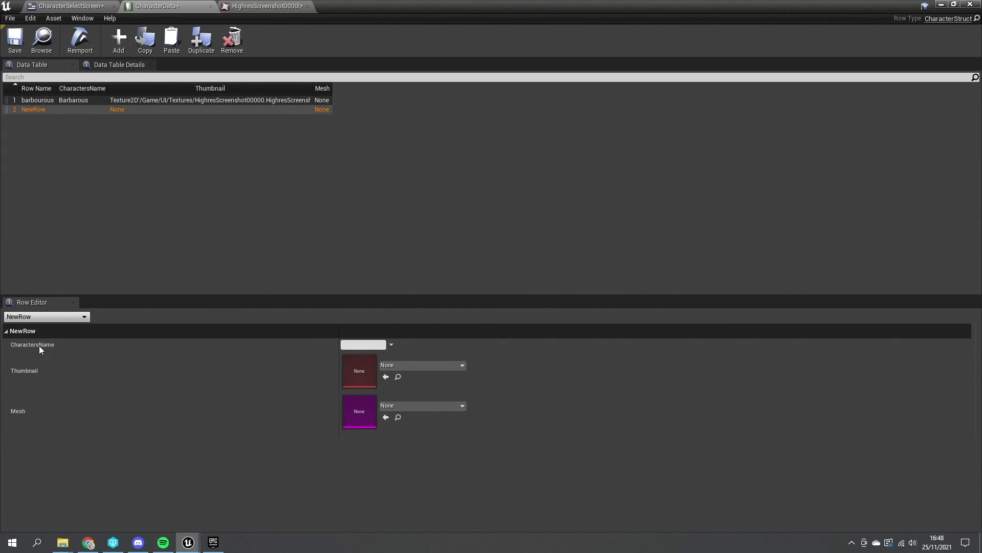
- Fill the second row with name Forge and thumbnail HighresScreenshot00001, and rename it forge
double_click(528, 5)
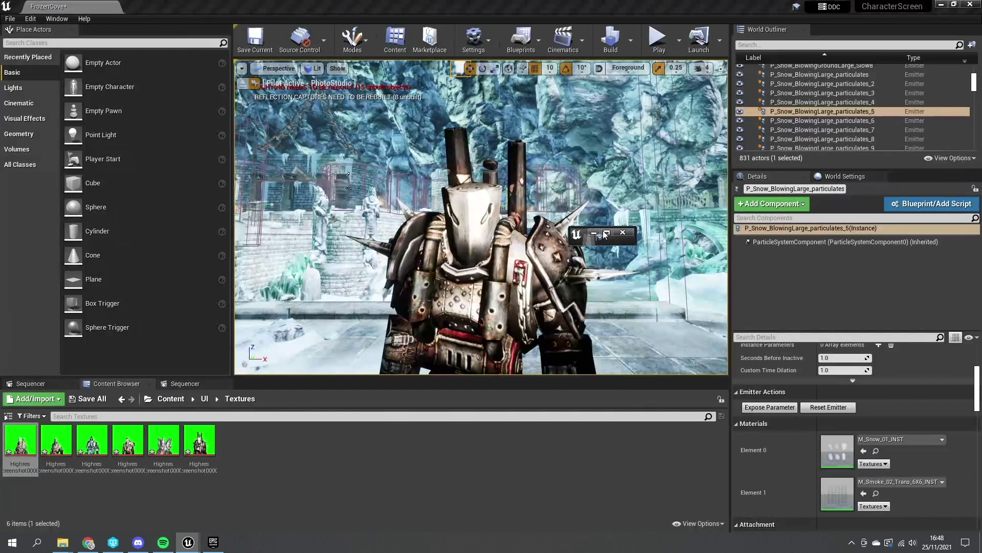
double_click(65, 473)
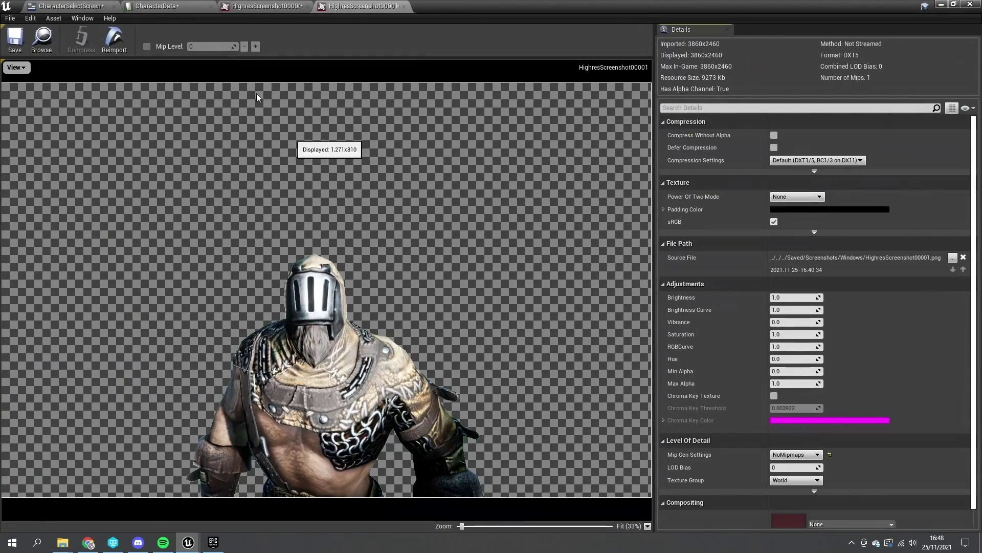
left_click(177, 9)
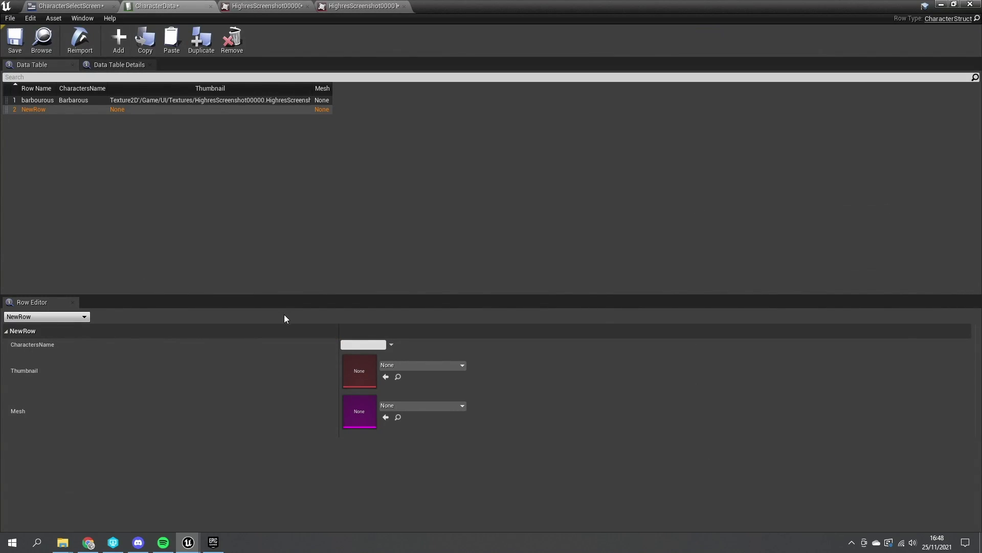
left_click(358, 345)
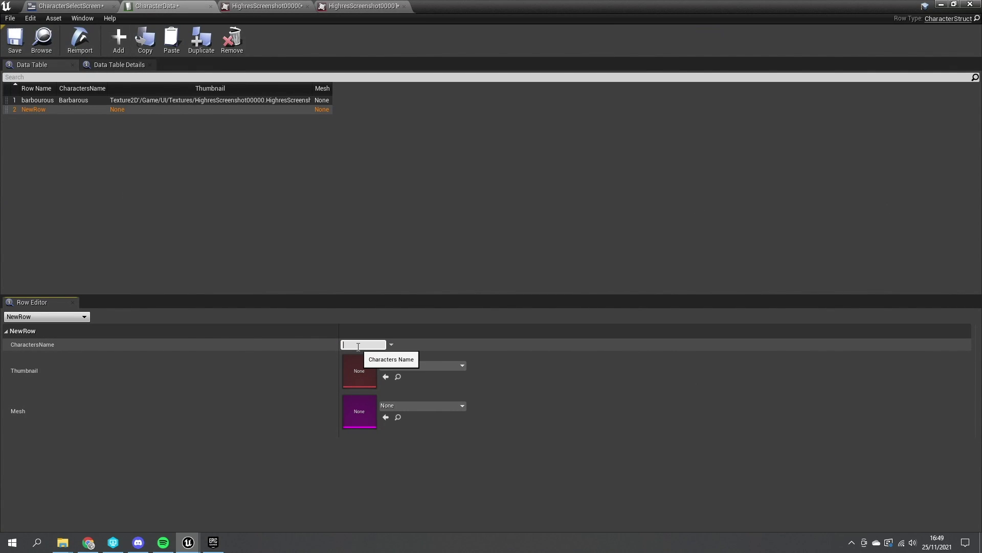
type("Forge")
key("Tab")
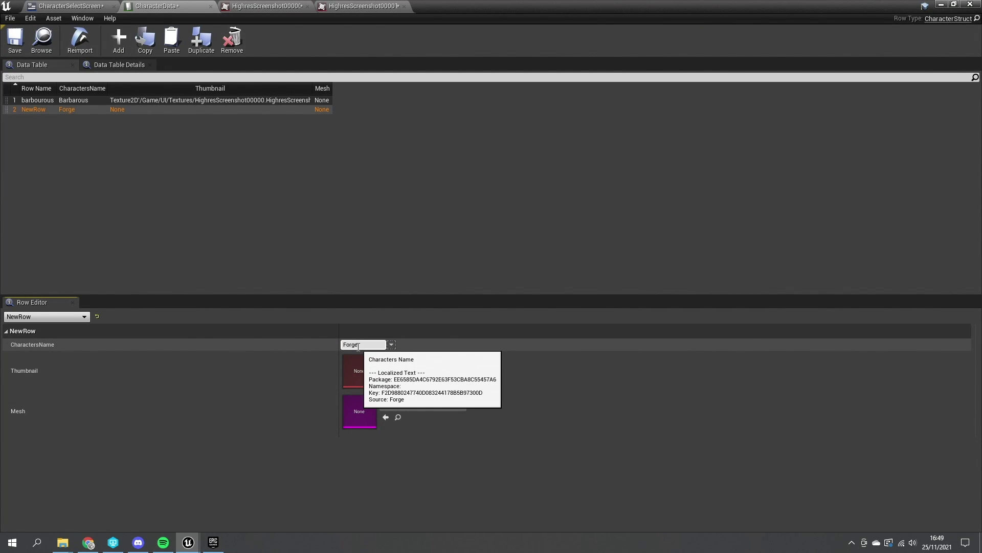
left_click(406, 364)
type("hi")
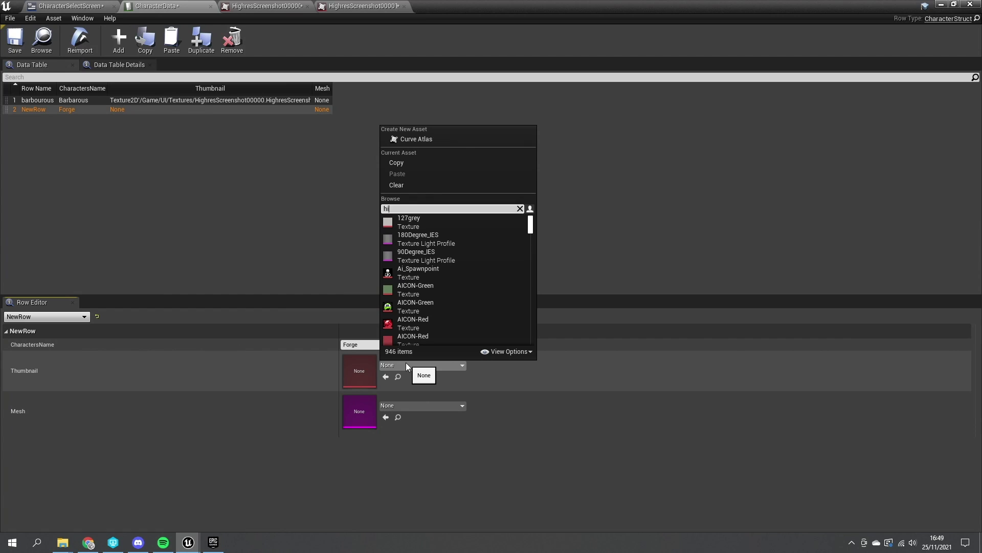
type("gh")
left_click(419, 285)
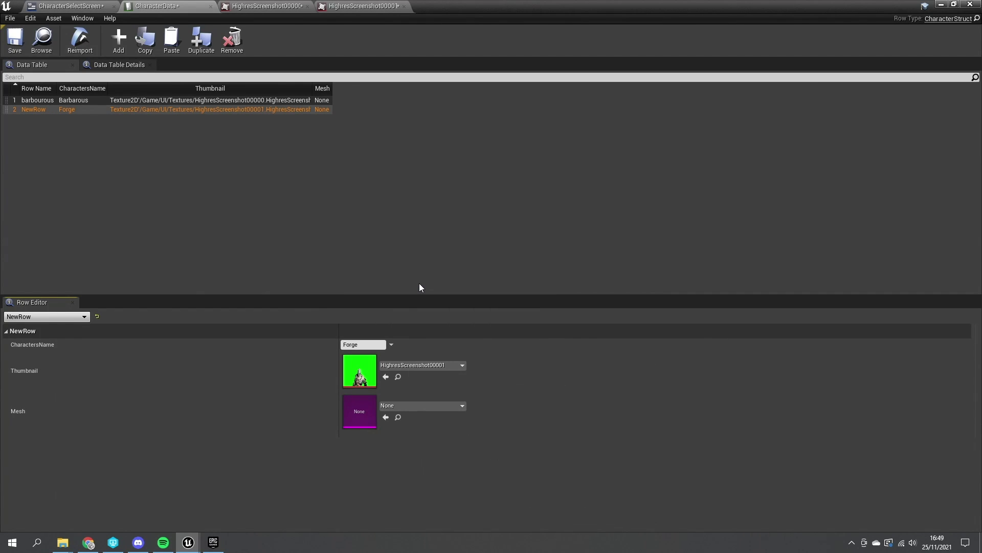
double_click(40, 110)
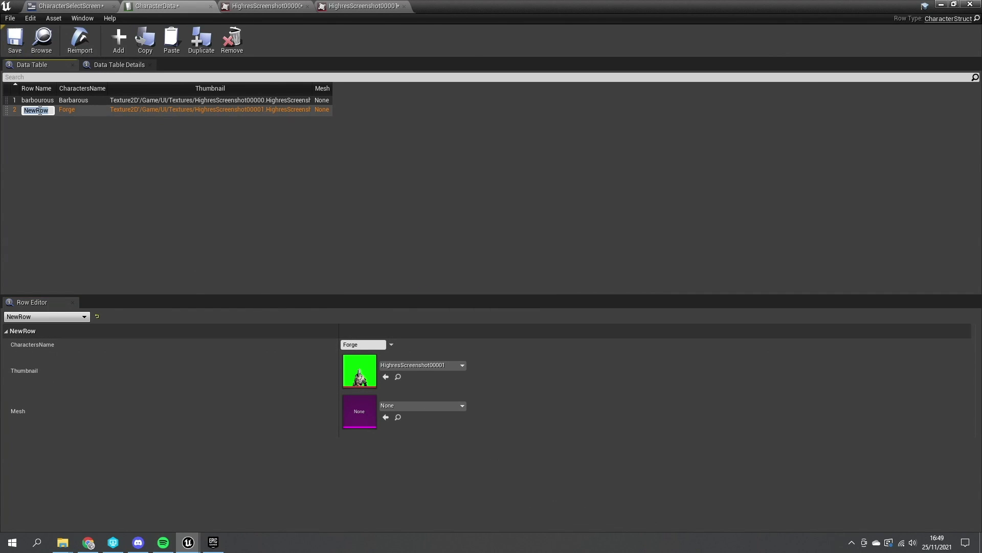
key("Return")
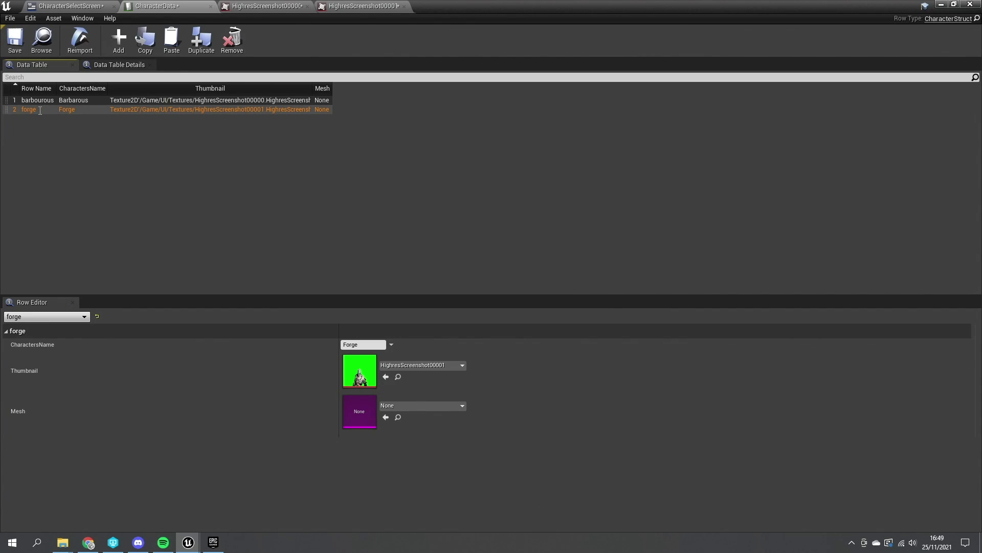
- Add a frostgiant row with name Frost Giant and thumbnail HighresScreenshot00002, then save
left_click(112, 43)
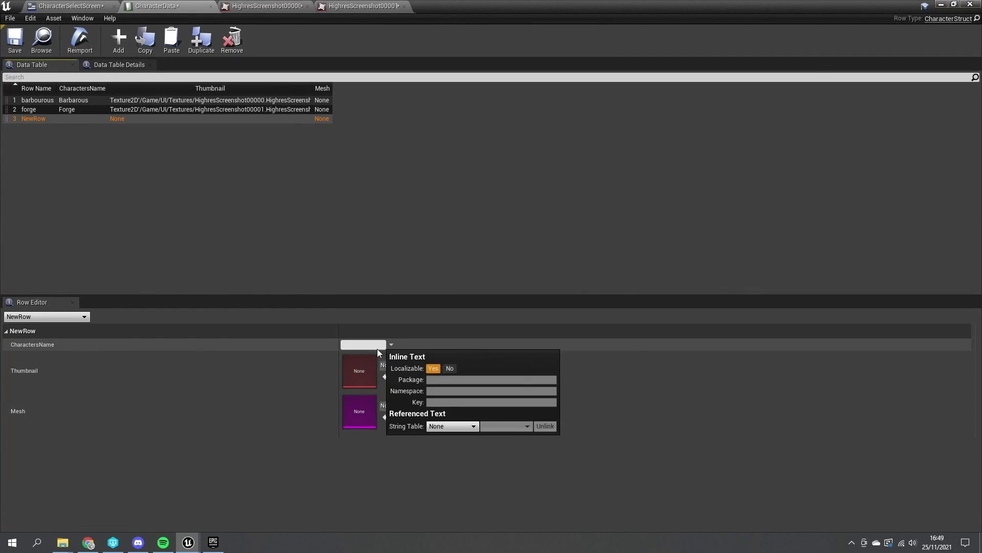
left_click(378, 344)
left_click(434, 364)
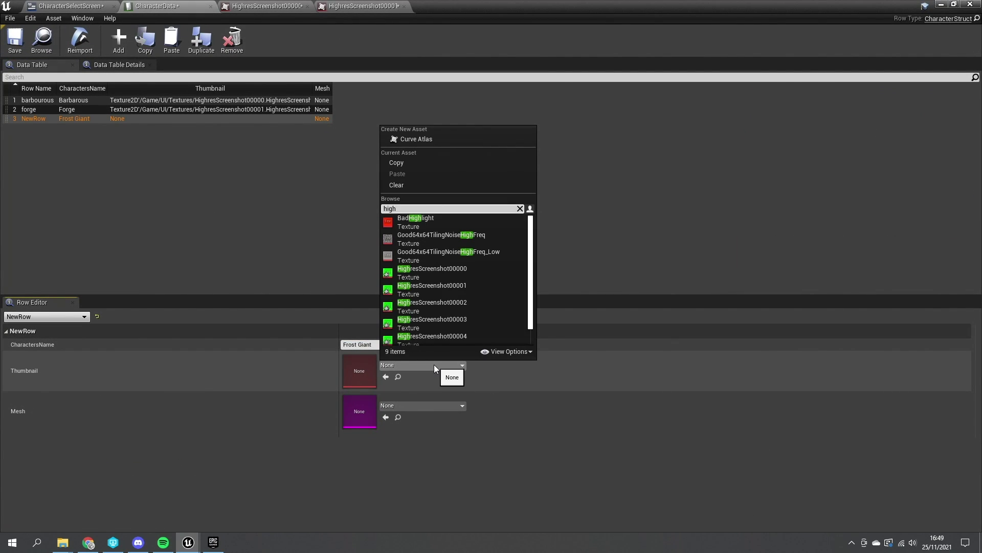
left_click(420, 327)
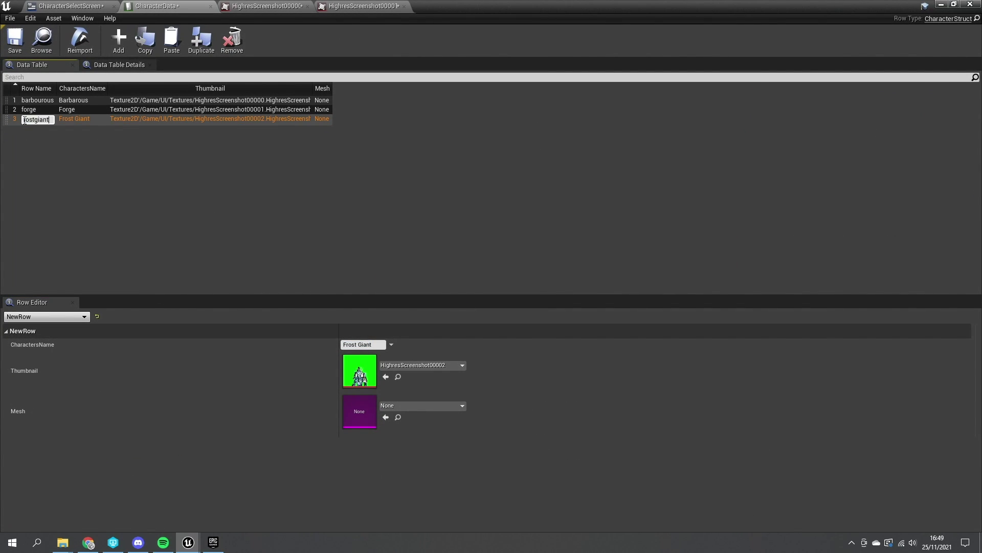
key("Return")
left_click(14, 41)
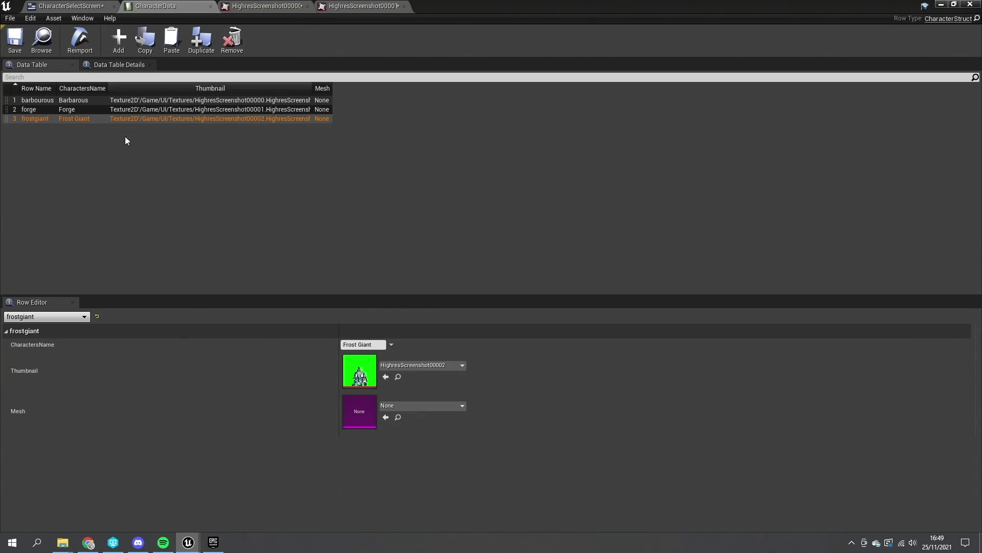
left_click(84, 6)
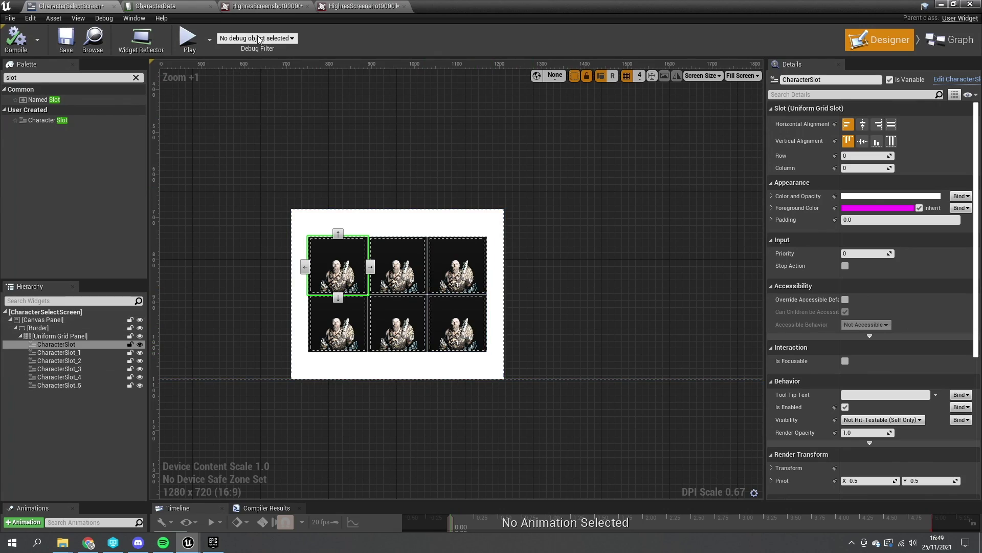
- Open the CharacterSlot widget blueprint's Graph view
left_click(940, 4)
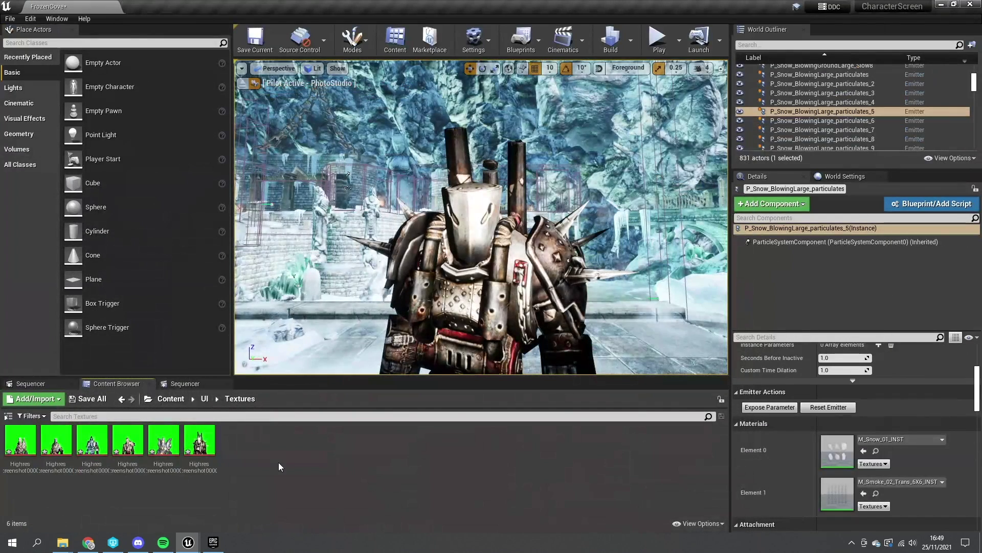
double_click(127, 441)
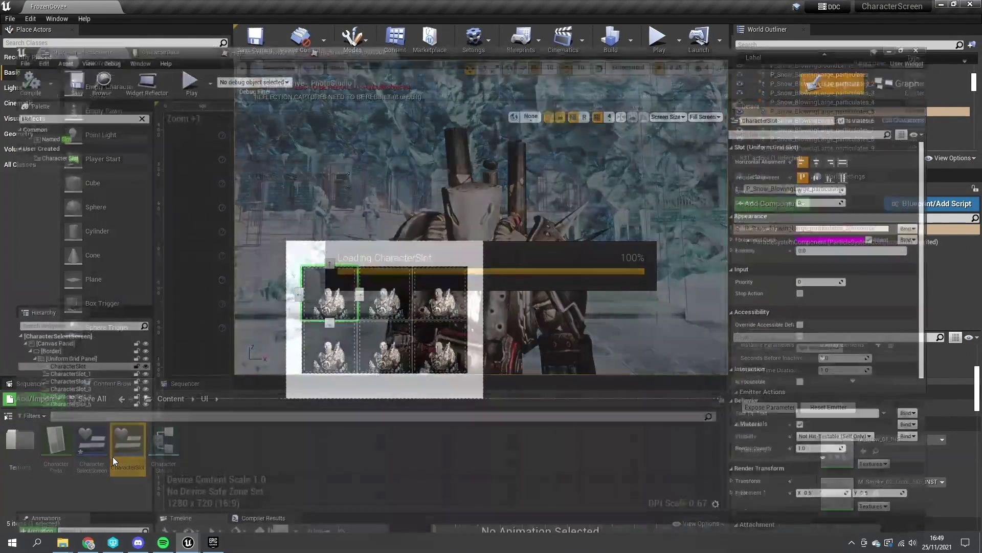
scroll(279, 262, "up", 3)
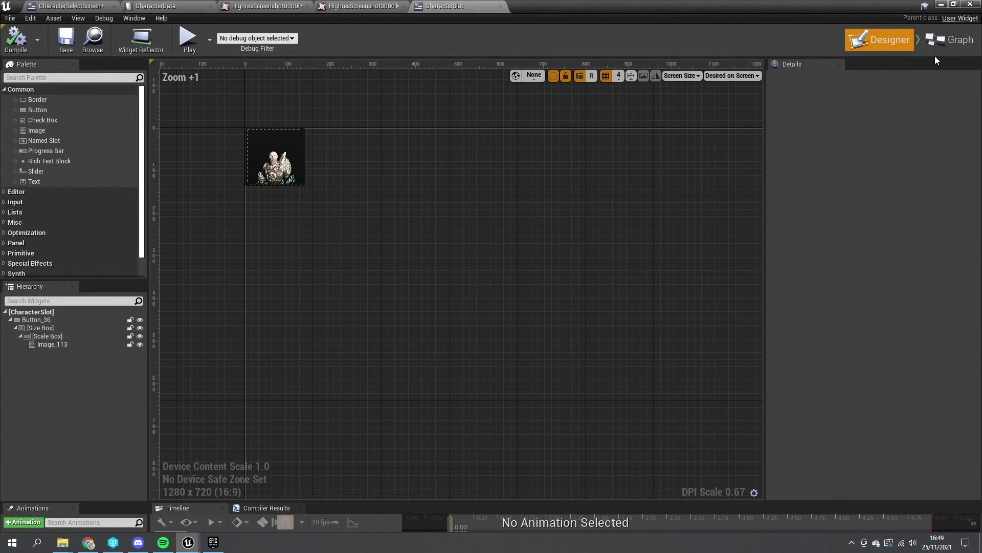
left_click(947, 45)
- Add a variable named Data of type Data Table Row Handle, compile, and expand its default value
left_click(258, 177)
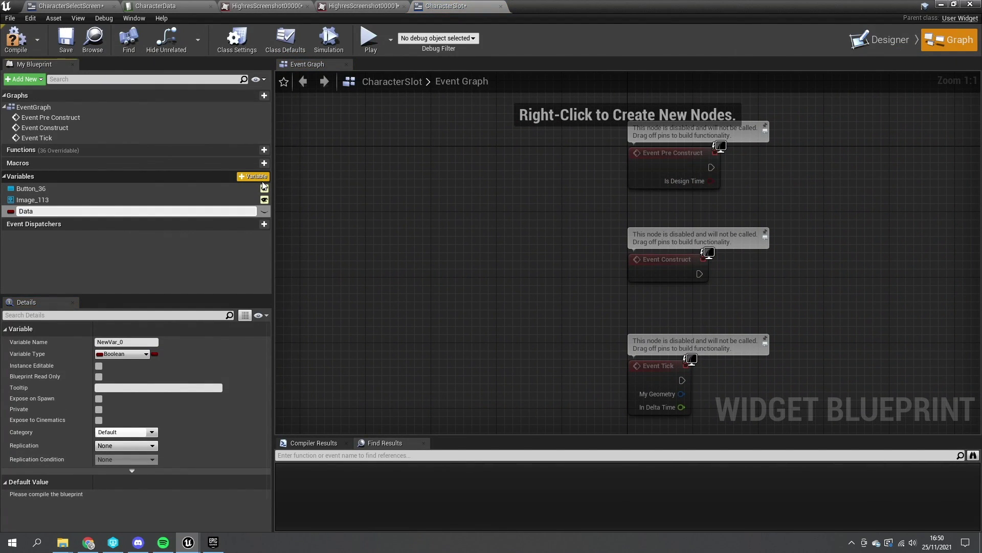
key("Return")
left_click(147, 354)
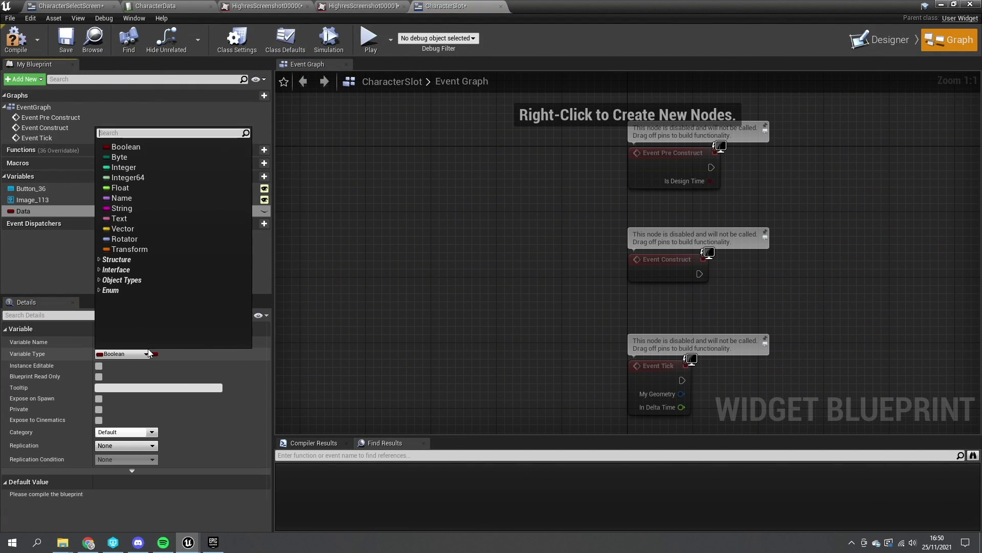
type("datatabl")
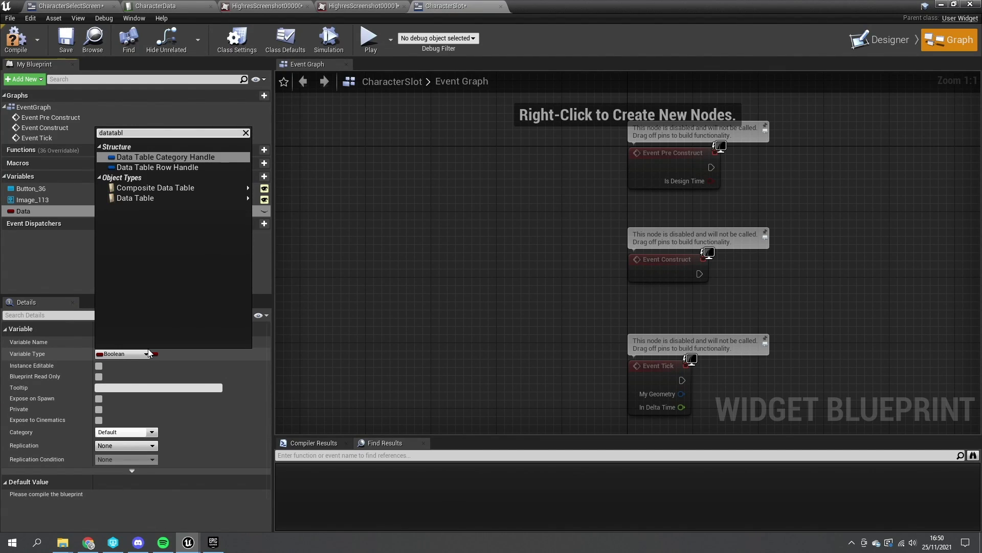
left_click(182, 167)
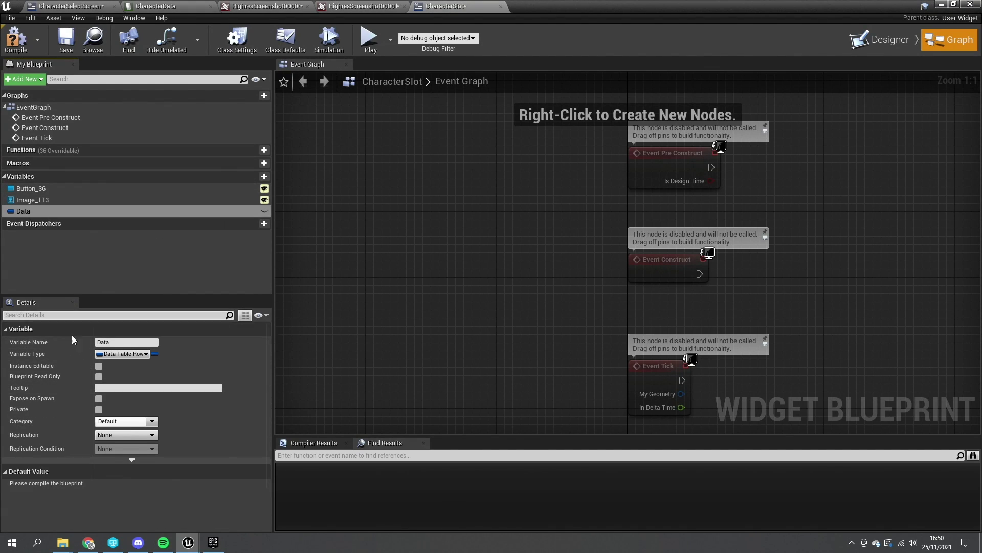
left_click(20, 45)
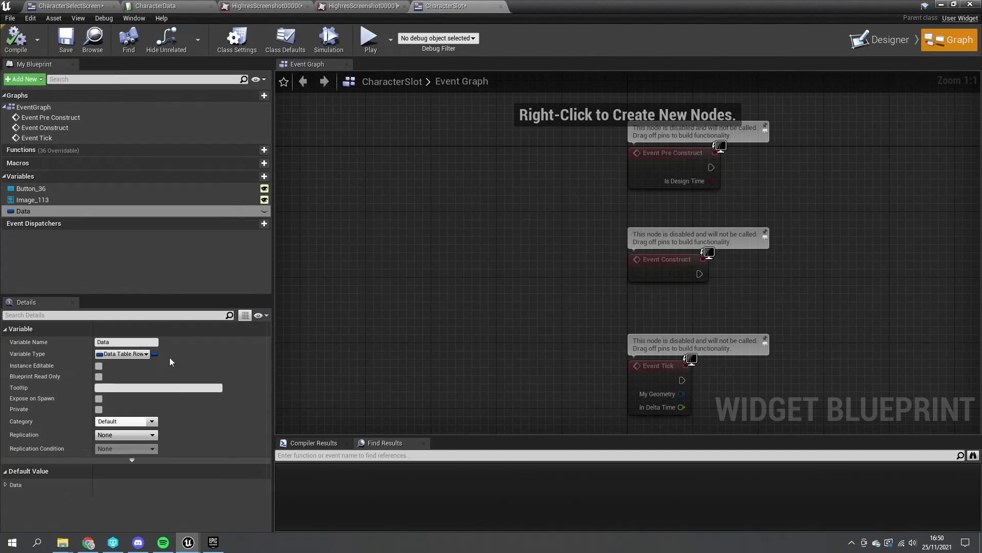
left_click(7, 485)
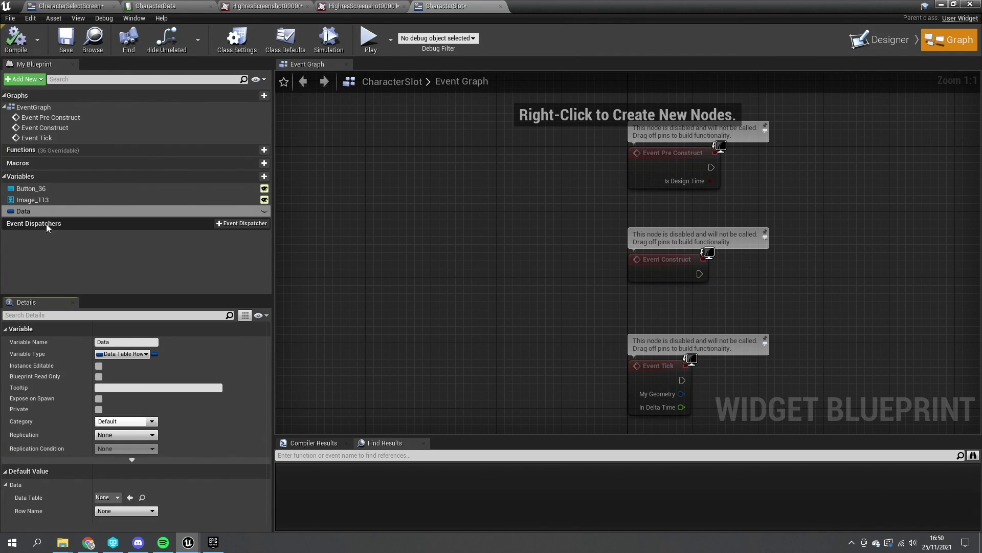
- Place a Data getter and connect a Break DataTableRowHandle node to it
right_click_drag(783, 200, 583, 292)
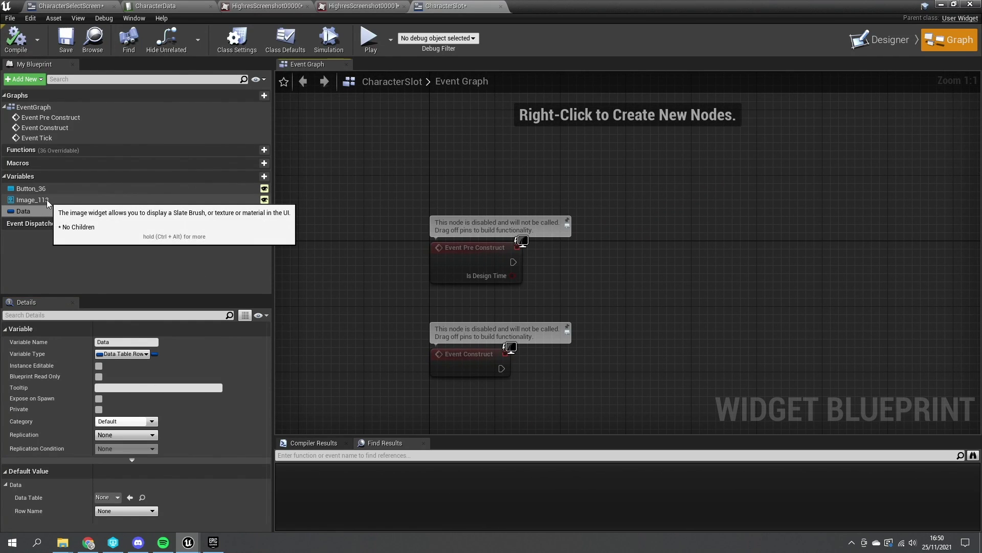
left_click_drag(23, 212, 517, 219)
left_click(522, 188)
left_click_drag(448, 261, 448, 142)
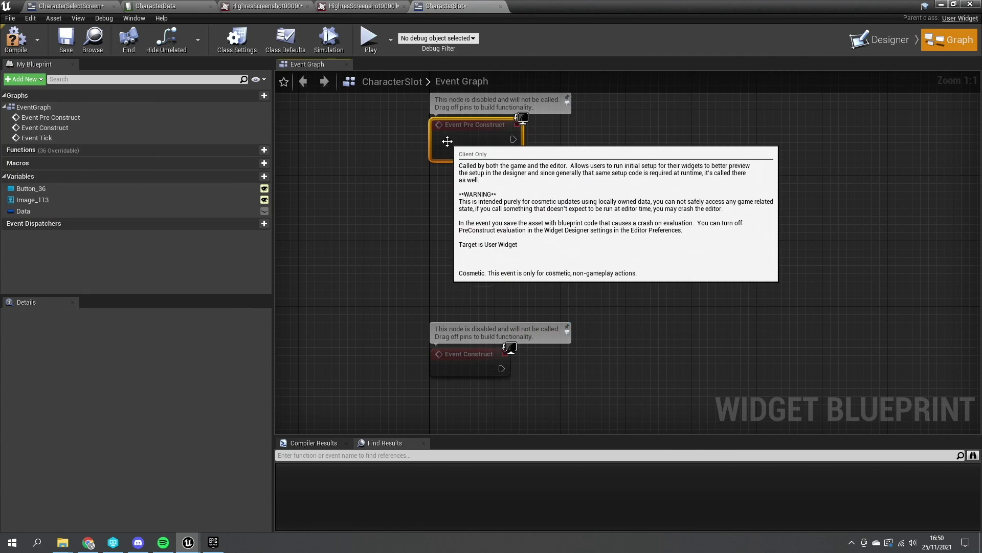
left_click_drag(515, 217, 361, 216)
right_click_drag(439, 271, 316, 218)
left_click_drag(316, 217, 433, 214)
left_click(473, 294)
left_click_drag(468, 248, 394, 248)
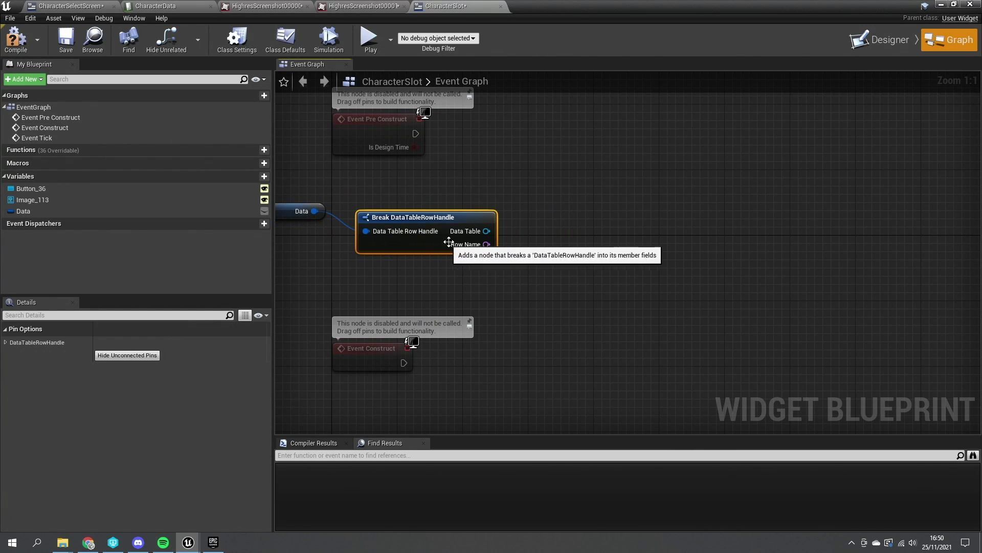
- Add Get Data Table Row, driven by Event Pre Construct, using the broken Data Table and Row Name
left_click_drag(485, 246, 606, 140)
type("get datatb")
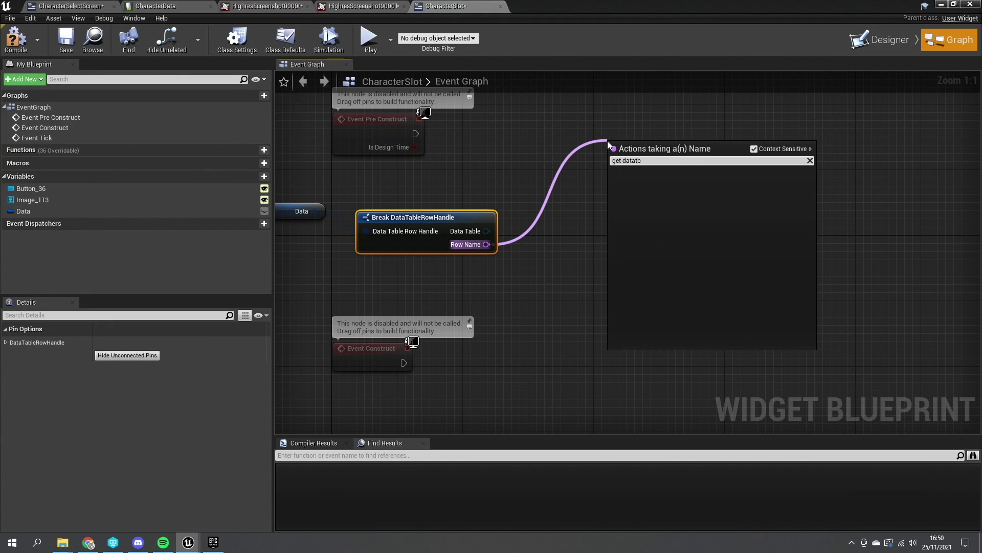
key("Return")
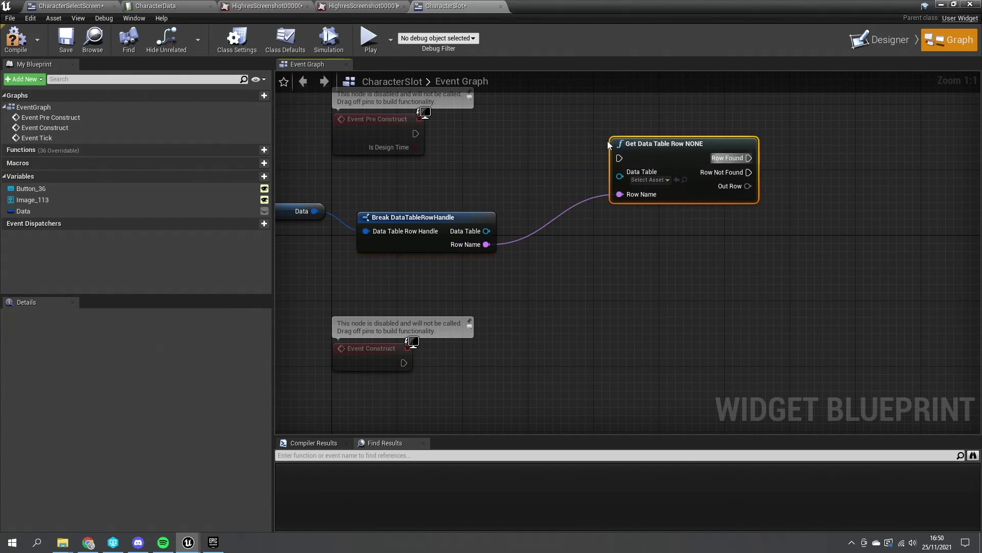
left_click_drag(416, 133, 650, 139)
left_click_drag(487, 231, 613, 150)
left_click_drag(436, 227, 565, 176)
key("Home")
key("Home")
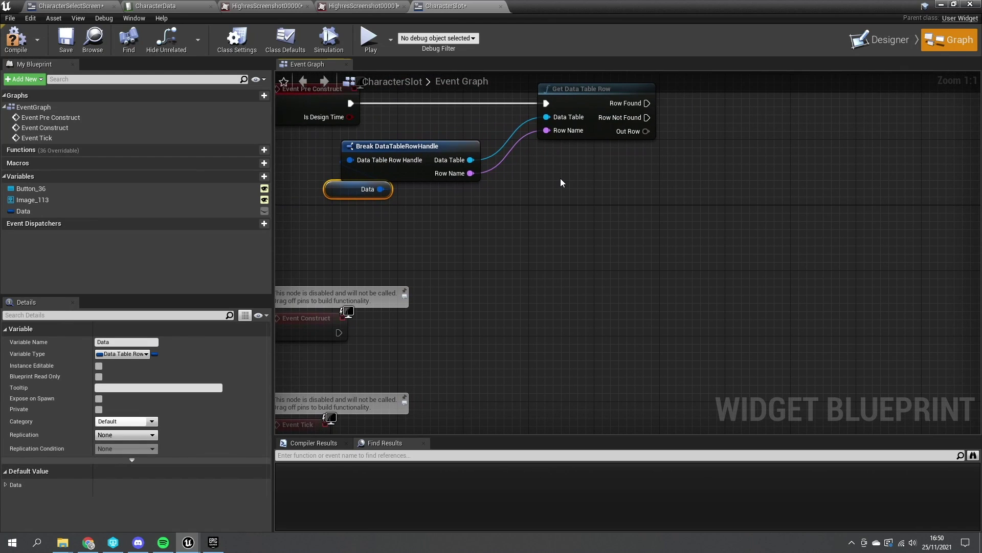
right_click_drag(561, 182, 519, 239)
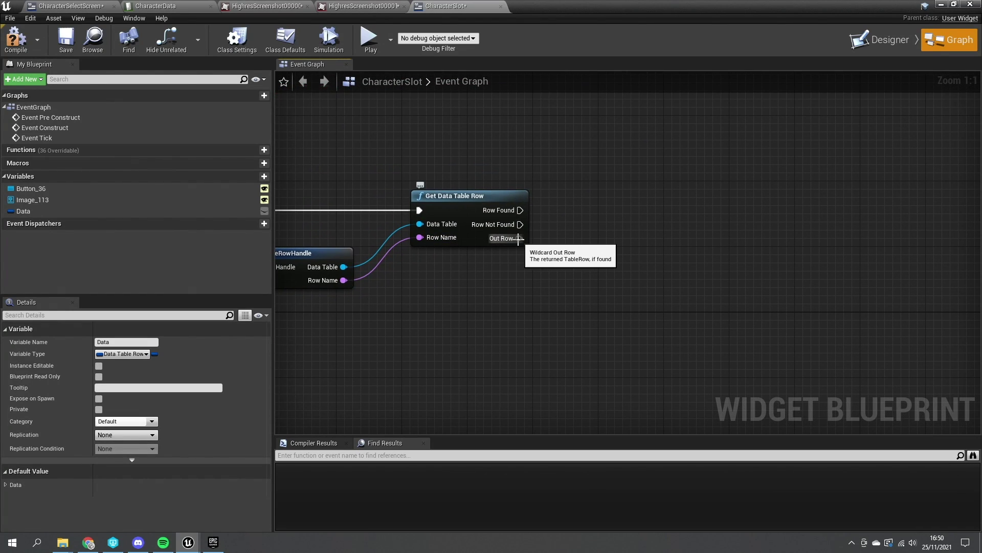
- Add a Break CharacterStruct node on the Out Row pin
left_click_drag(516, 238, 597, 294)
type("br")
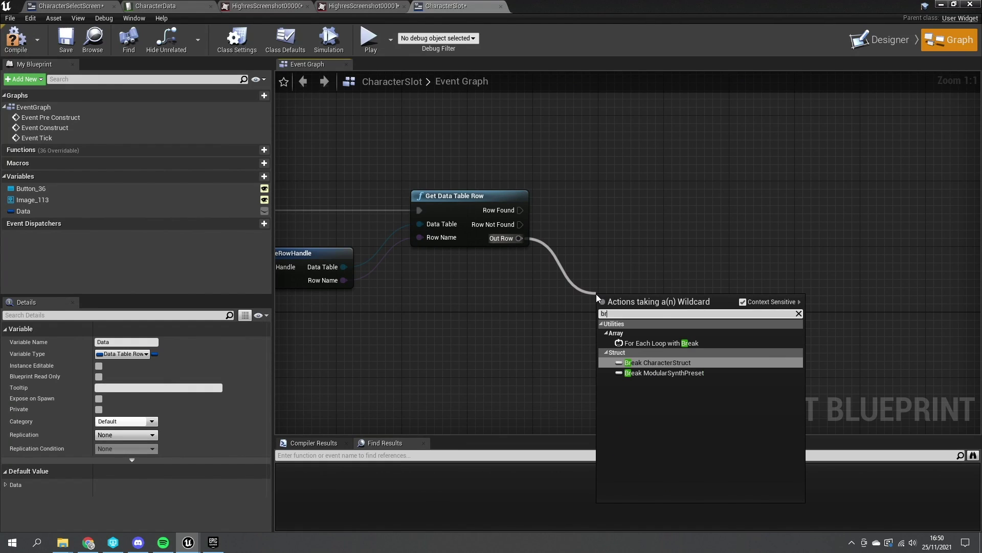
type("eak cha")
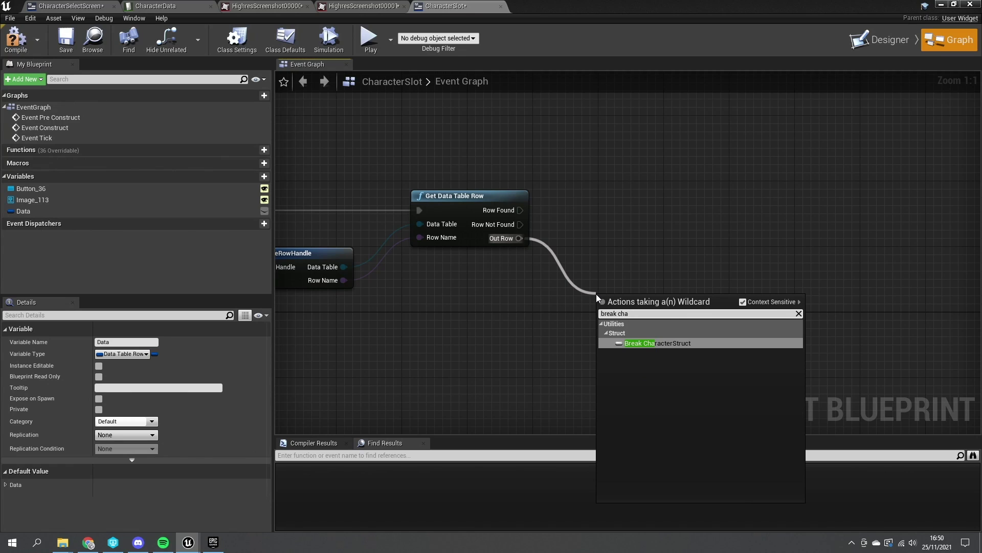
left_click(681, 344)
right_click_drag(785, 356, 658, 368)
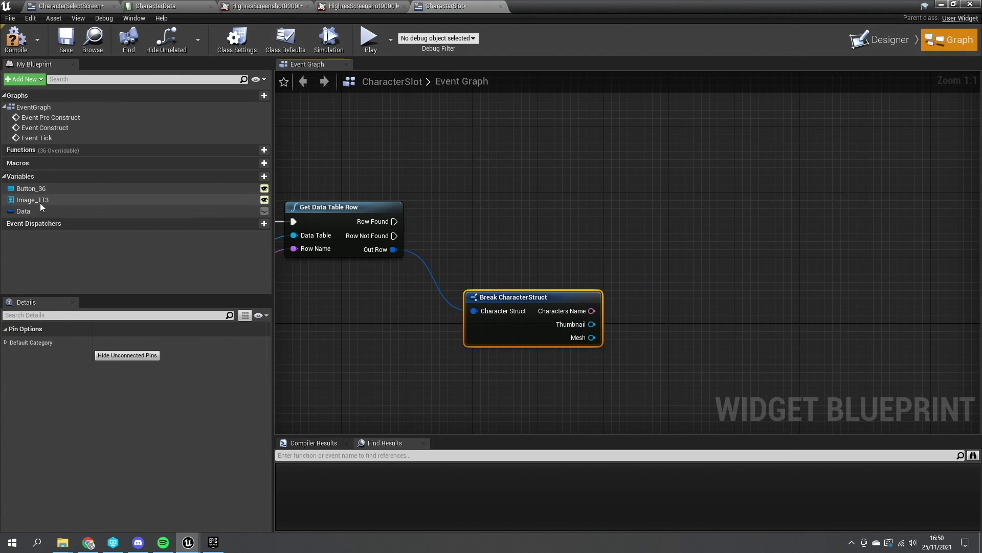
- Set Image_113's brush from the row's Thumbnail with Set Brush from Texture when the row is found, and compile
left_click_drag(72, 199, 456, 234)
left_click_drag(461, 178, 461, 178)
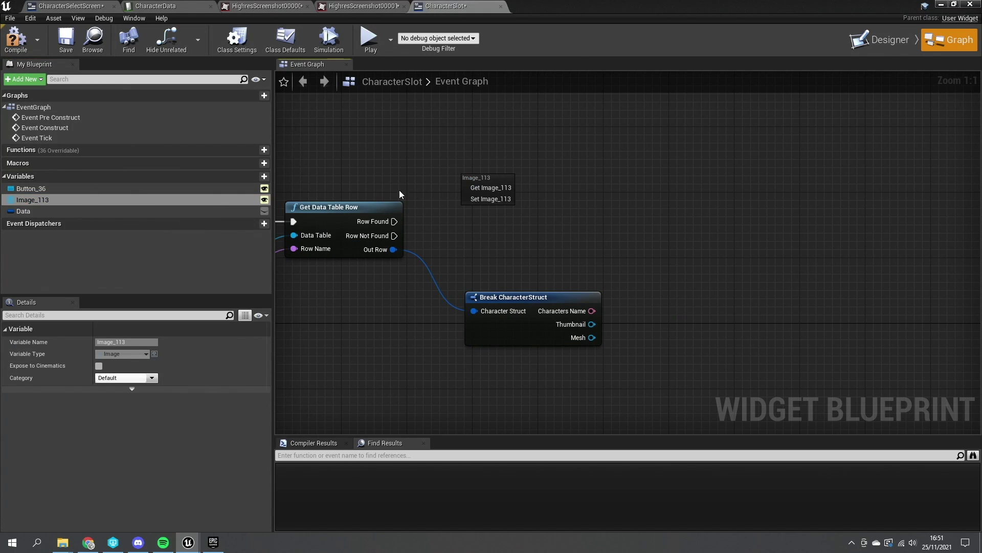
left_click(491, 187)
left_click_drag(520, 184, 565, 216)
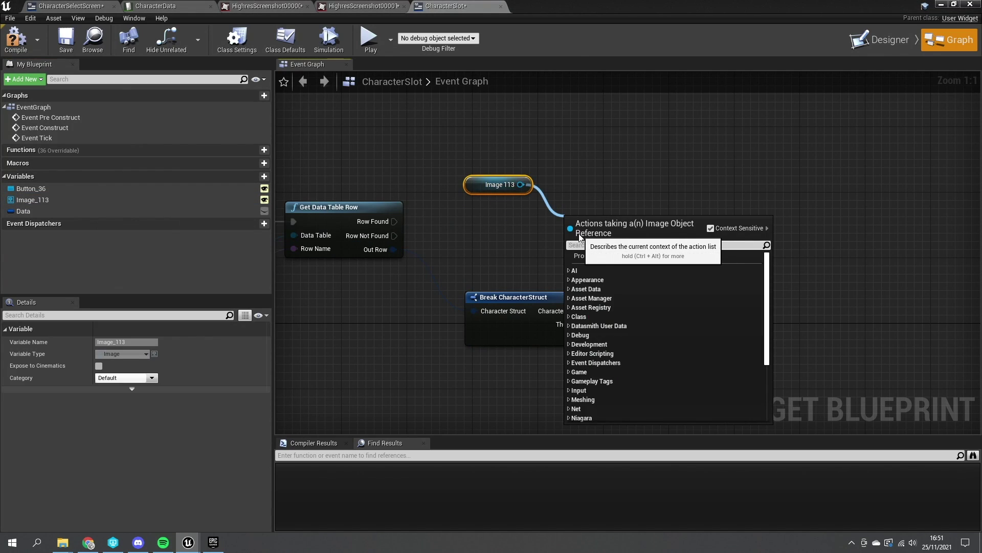
type("set bu")
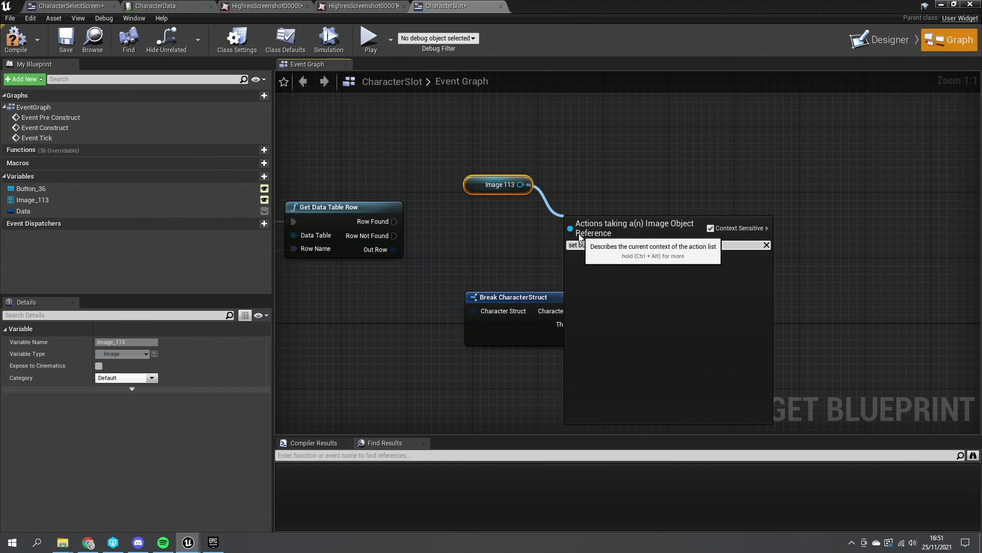
type("rsh")
key("BackSpace")
key("BackSpace")
key("BackSpace")
key("BackSpace")
type("r")
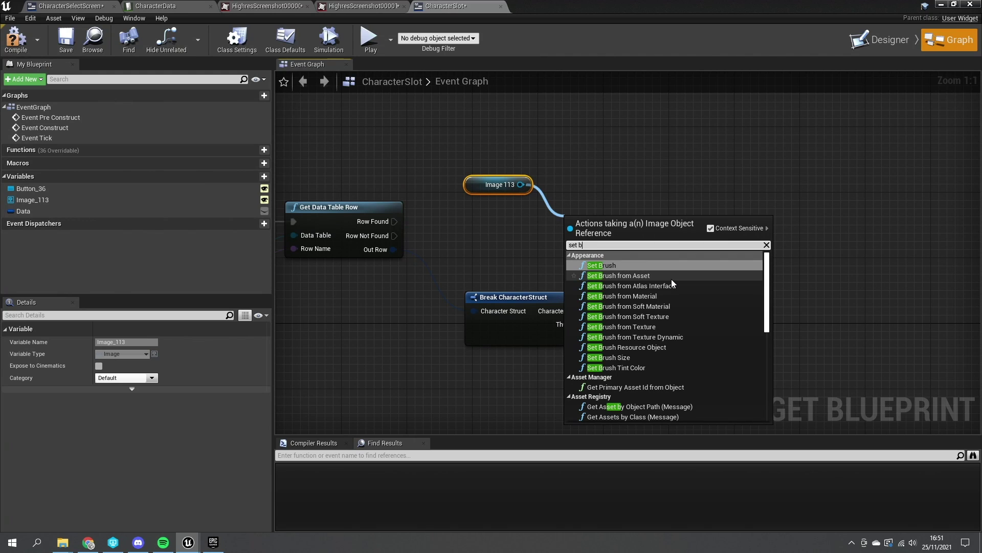
left_click(629, 326)
left_click_drag(679, 221, 394, 221)
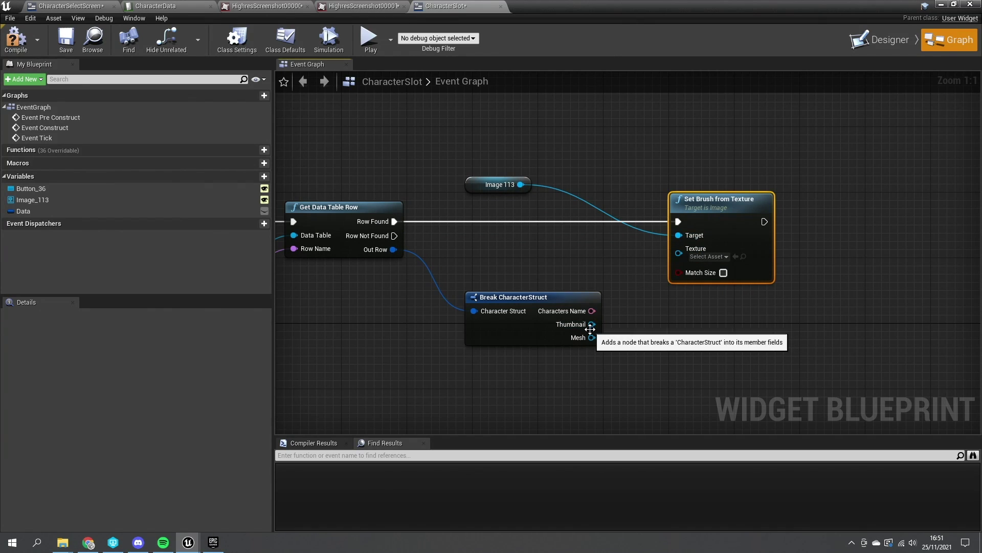
left_click_drag(592, 324, 679, 253)
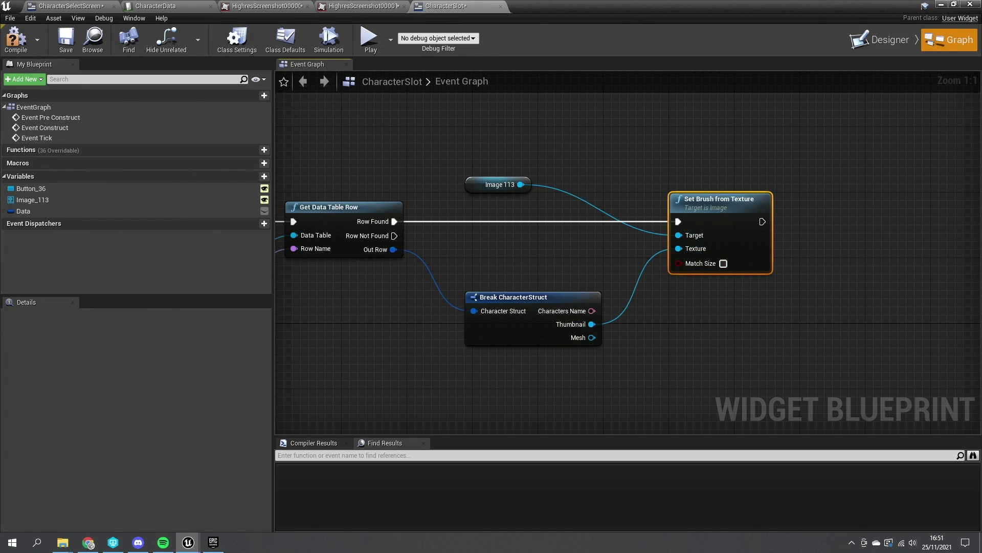
left_click(16, 41)
right_click_drag(362, 188, 919, 288)
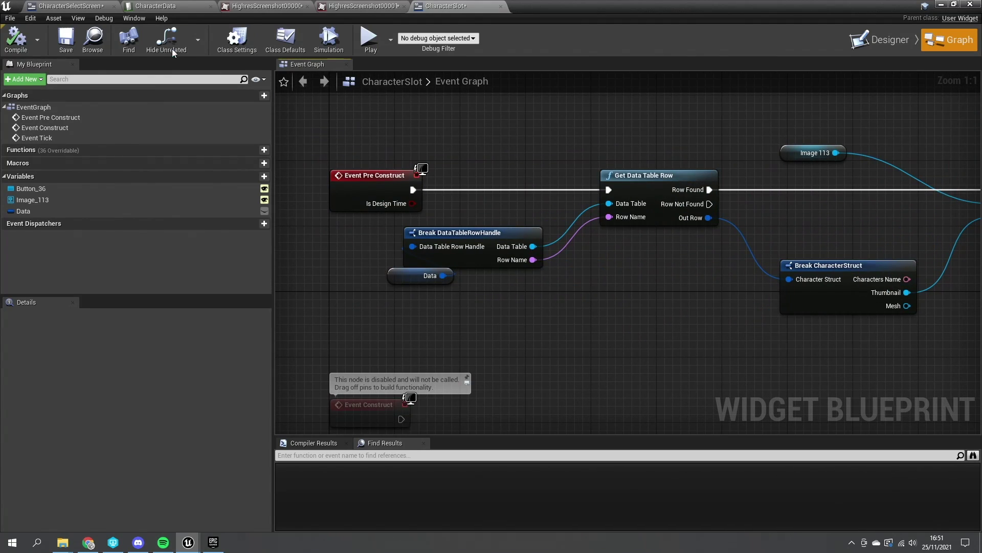
left_click(72, 6)
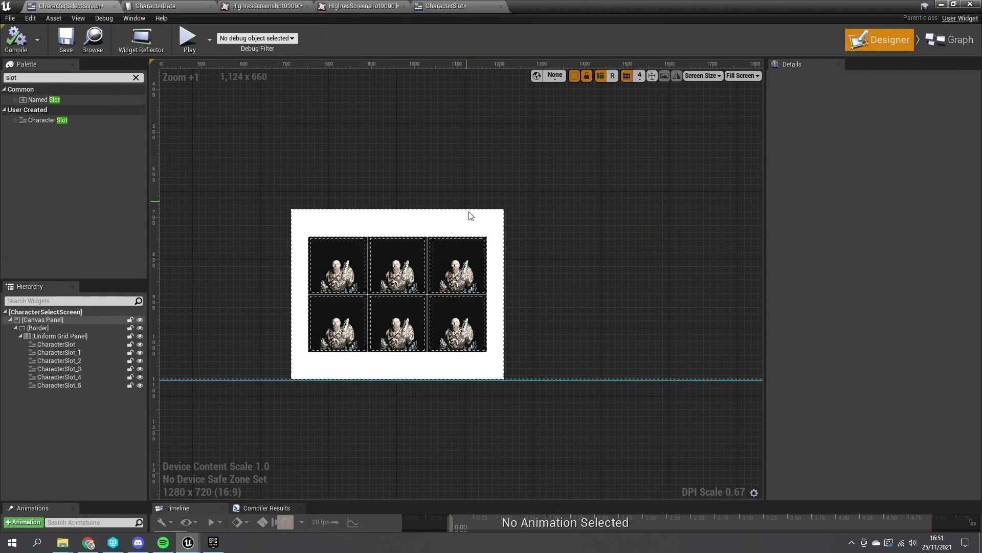
- Select and delete the old CharacterSlot widgets in the grid panel
left_click(308, 277)
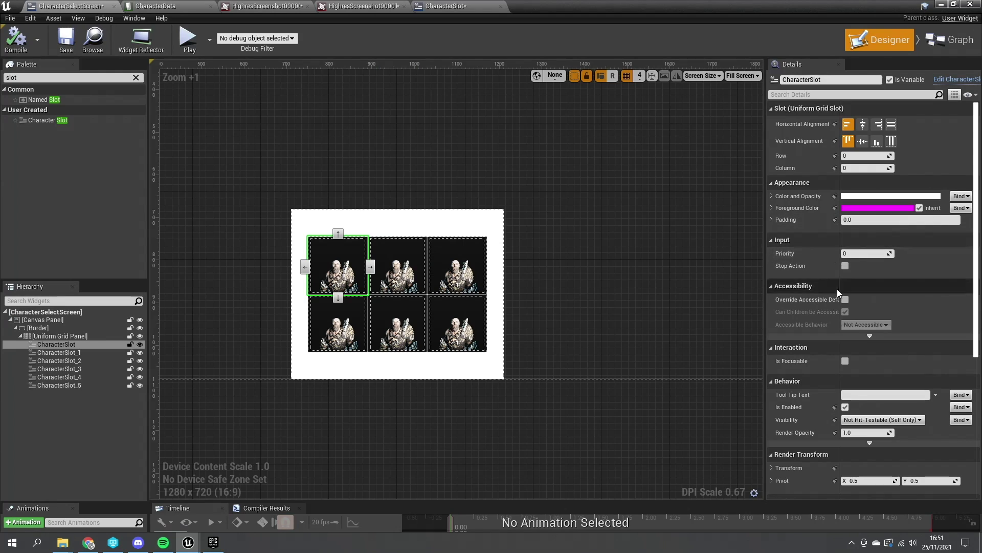
scroll(836, 276, "down", 2)
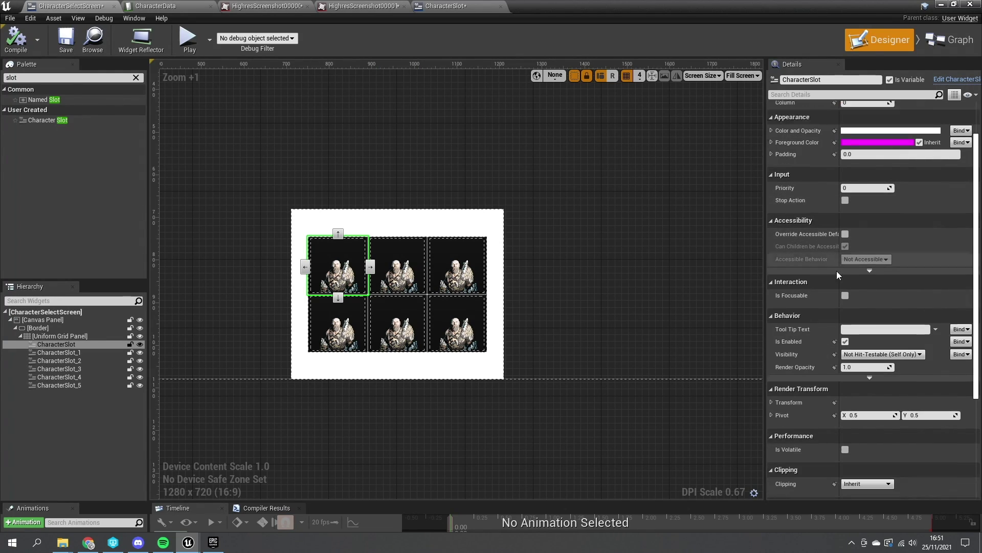
scroll(837, 271, "up", 2)
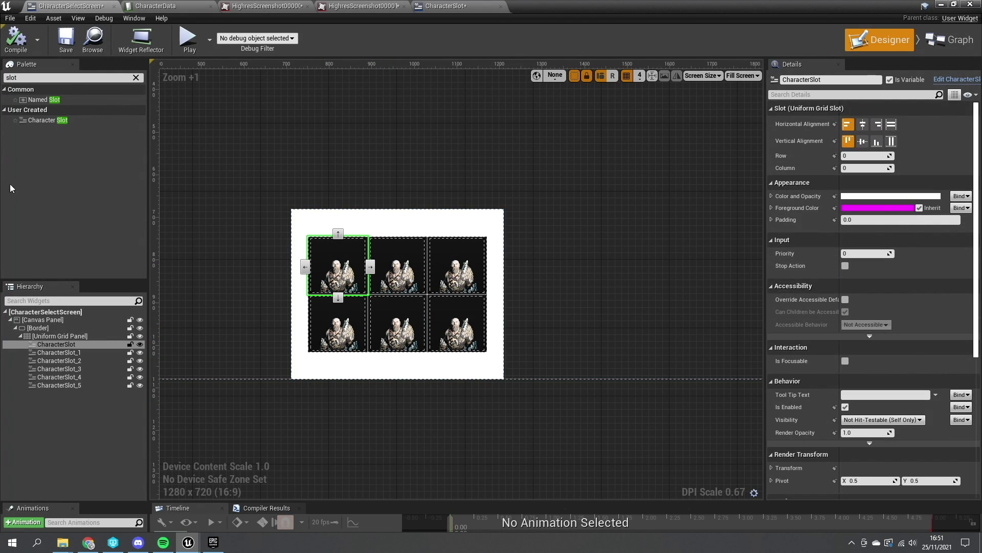
left_click(46, 120)
left_click(445, 310, "ctrl")
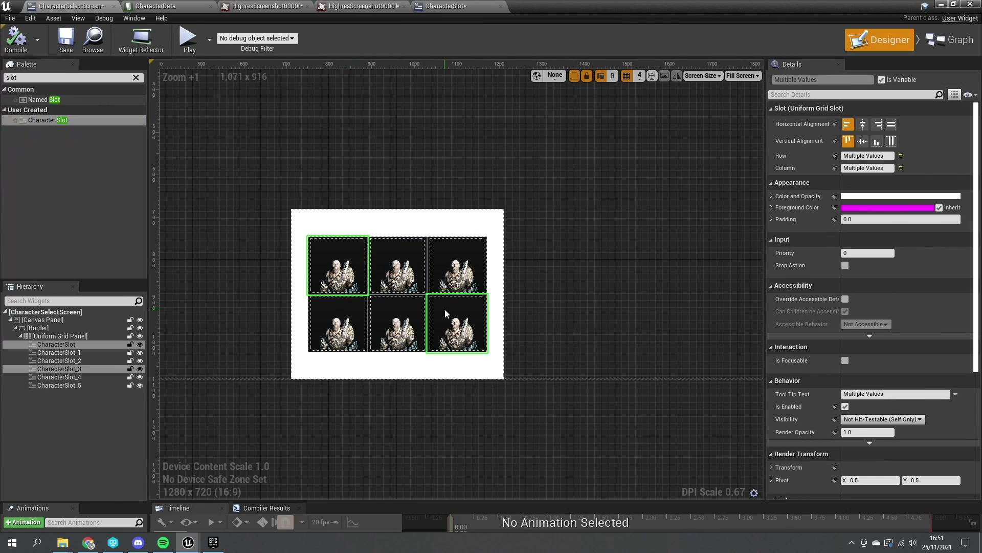
key("Delete")
left_click(399, 265)
key("Delete")
left_click(456, 265)
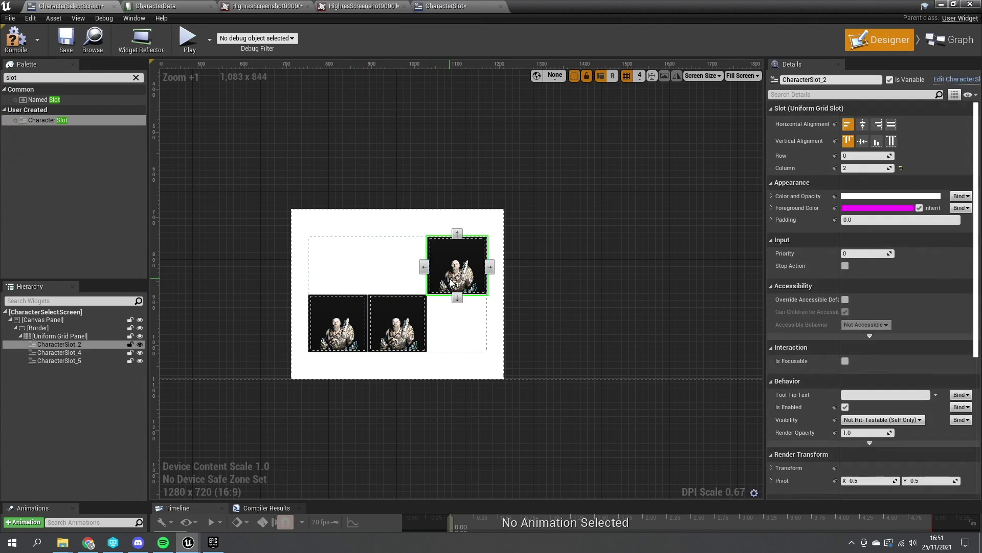
key("Delete")
- Remove the last old slot and drag a fresh Character Slot into the Uniform Grid Panel
key("Delete")
left_click(428, 323)
key("Delete")
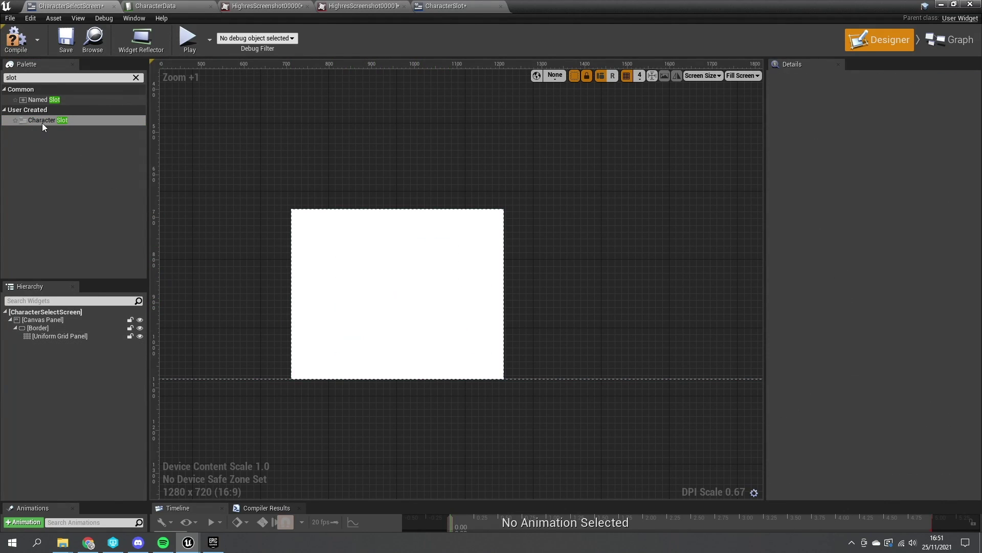
left_click_drag(42, 120, 63, 339)
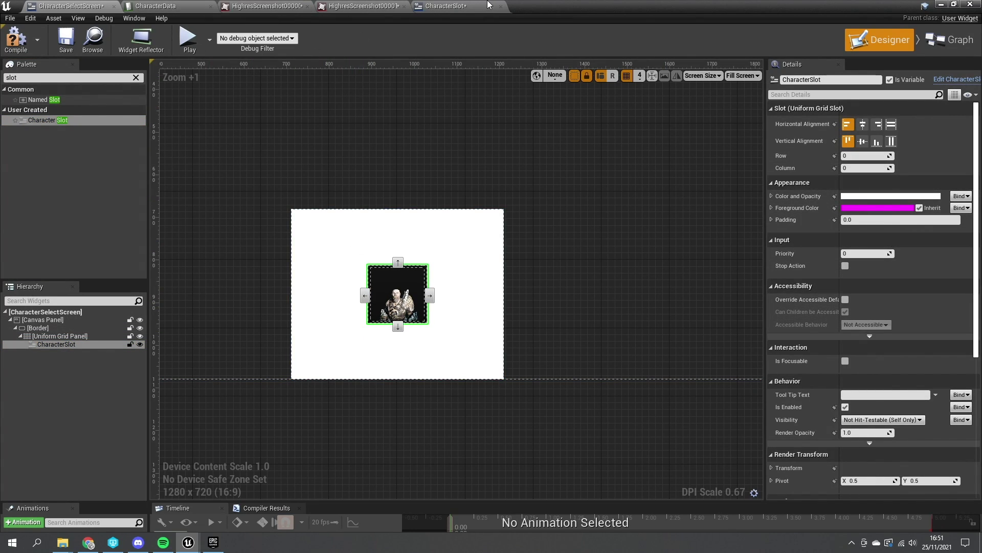
left_click(445, 5)
- Make CharacterSlot's Data variable Instance Editable and Expose on Spawn, then compile
left_click(90, 205)
left_click(63, 211)
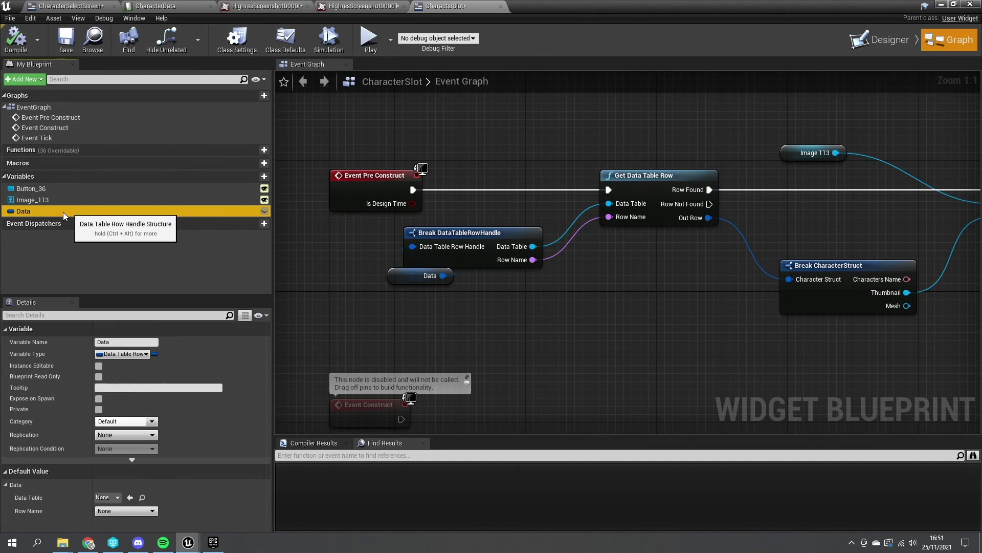
left_click(264, 211)
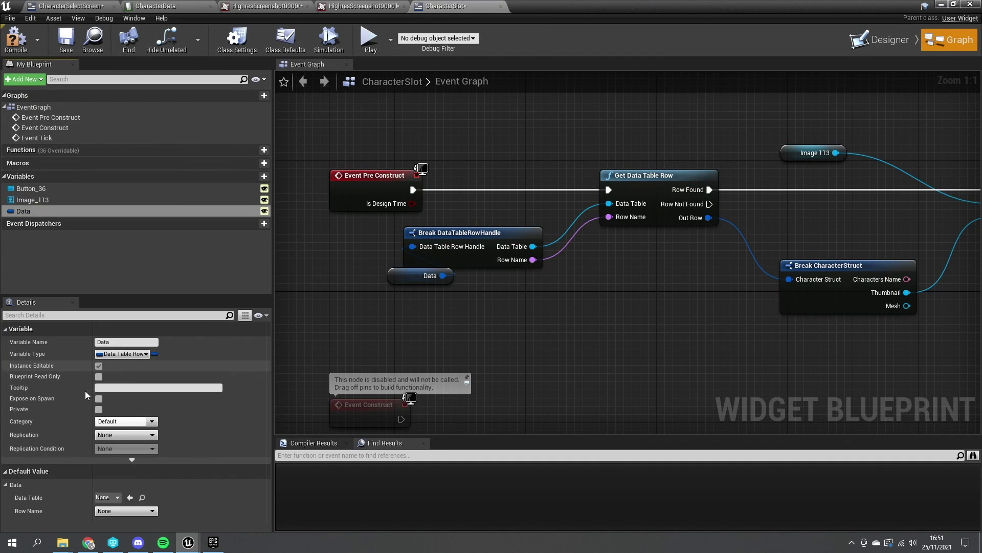
left_click(99, 399)
left_click(15, 41)
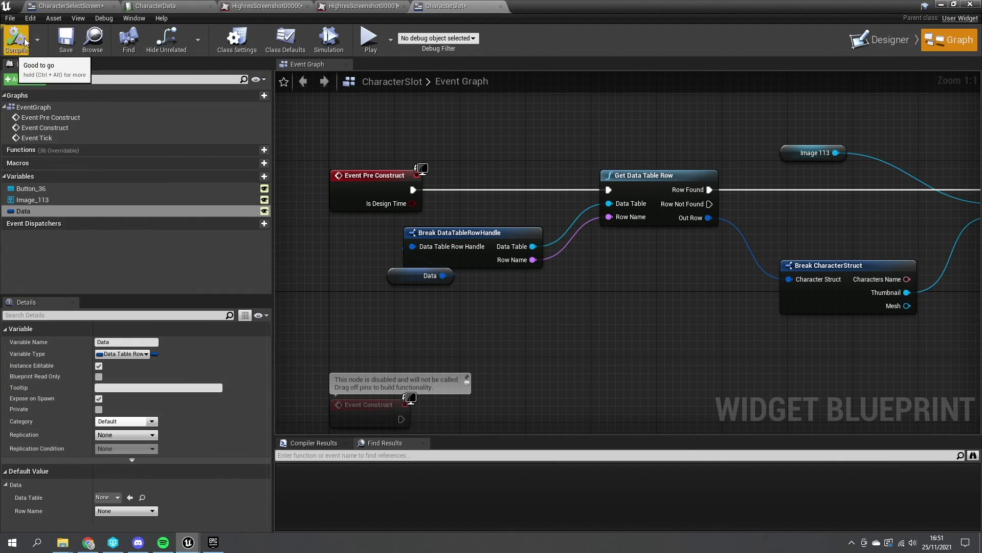
- Set the first slot's Data to the CharacterData table, row barbourous
left_click(71, 5)
left_click(410, 294)
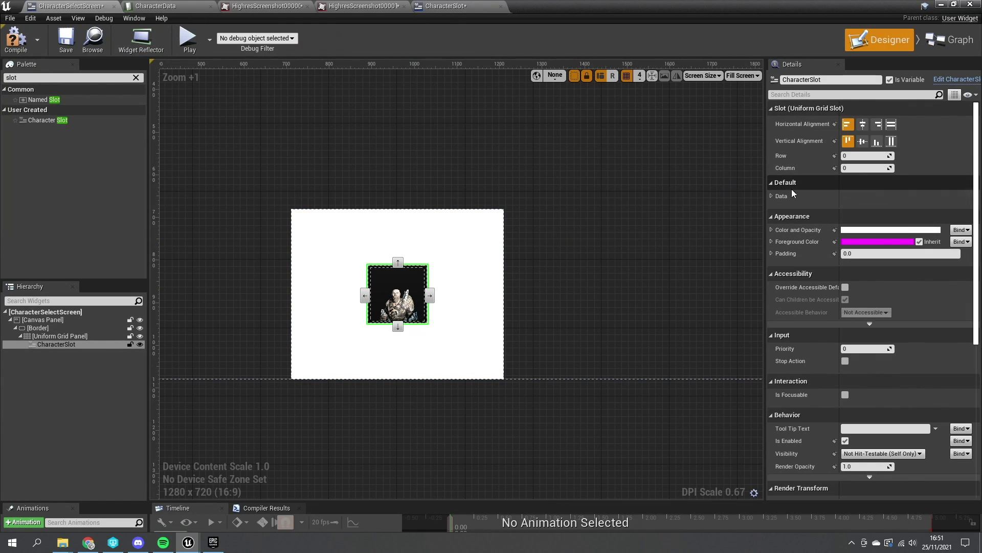
left_click(772, 196)
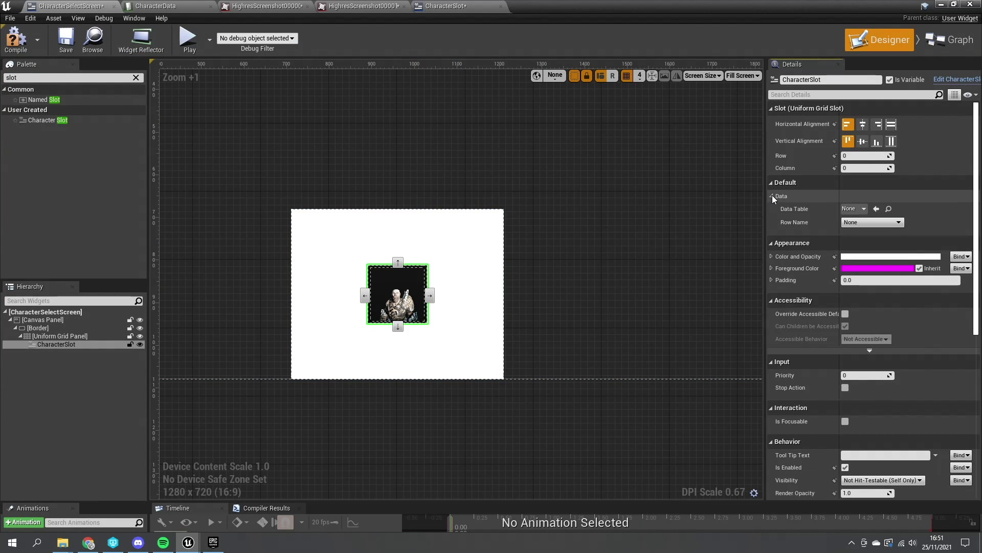
left_click(849, 209)
left_click(869, 320)
left_click(860, 223)
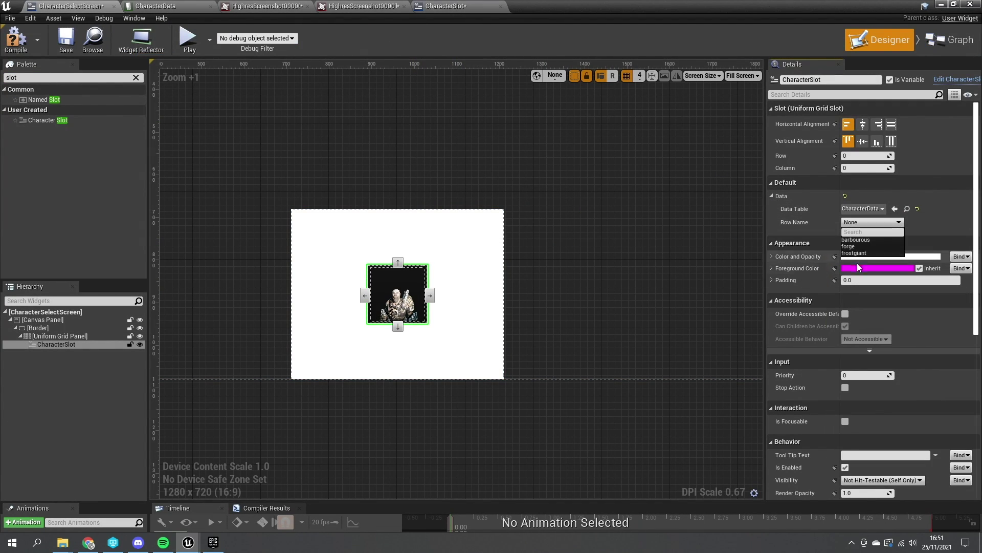
left_click(855, 240)
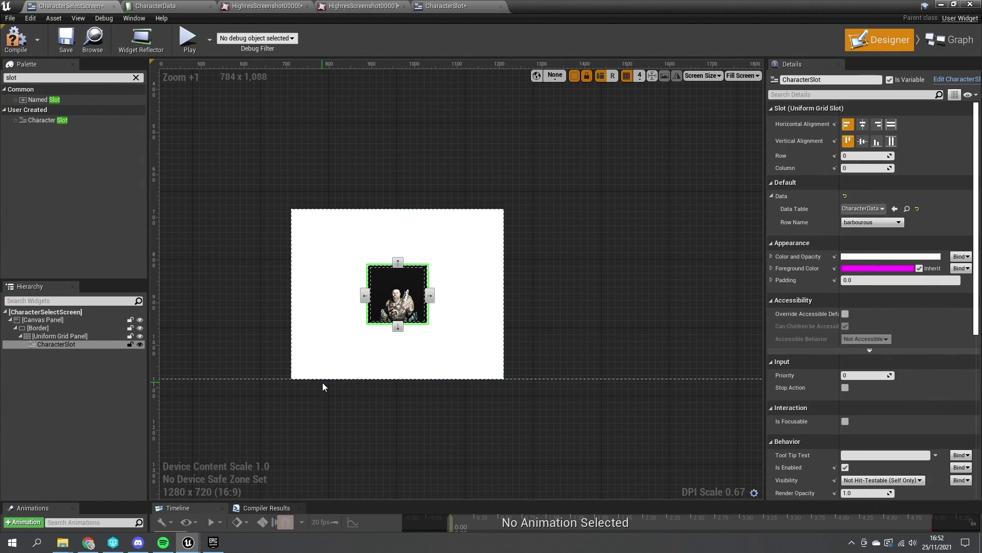
- Duplicate the slot into grid column 1 and set its row to forge
key("ctrl+d")
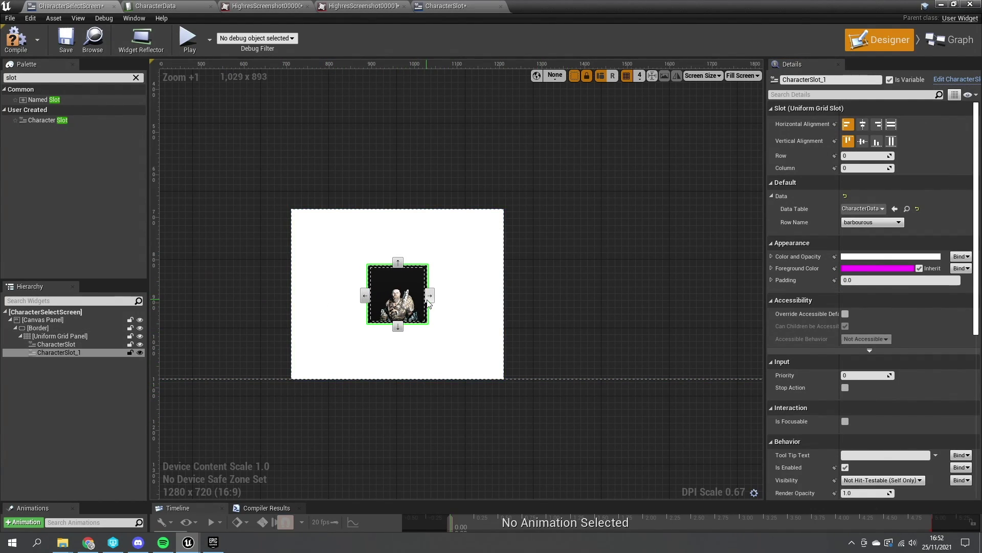
left_click_drag(395, 307, 397, 318)
left_click(880, 222)
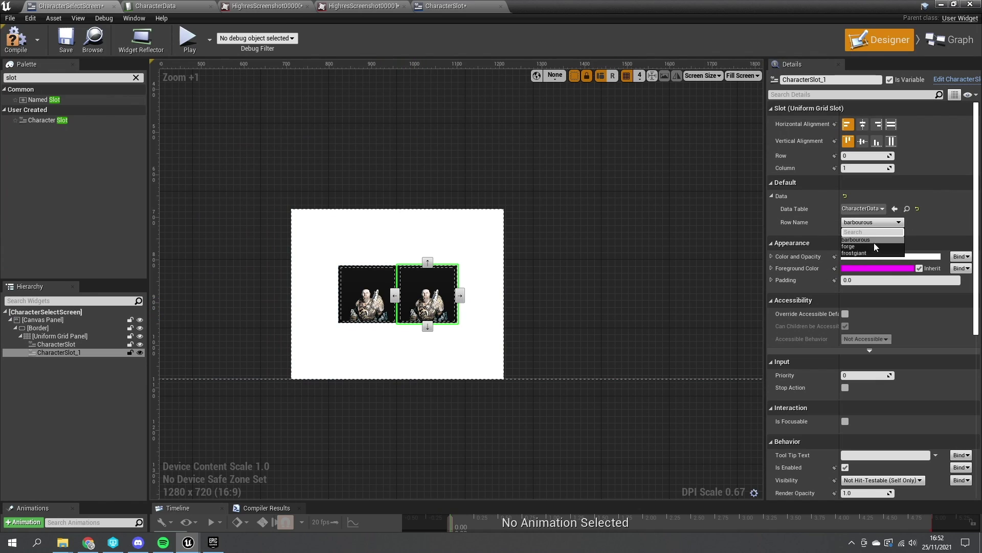
left_click(852, 246)
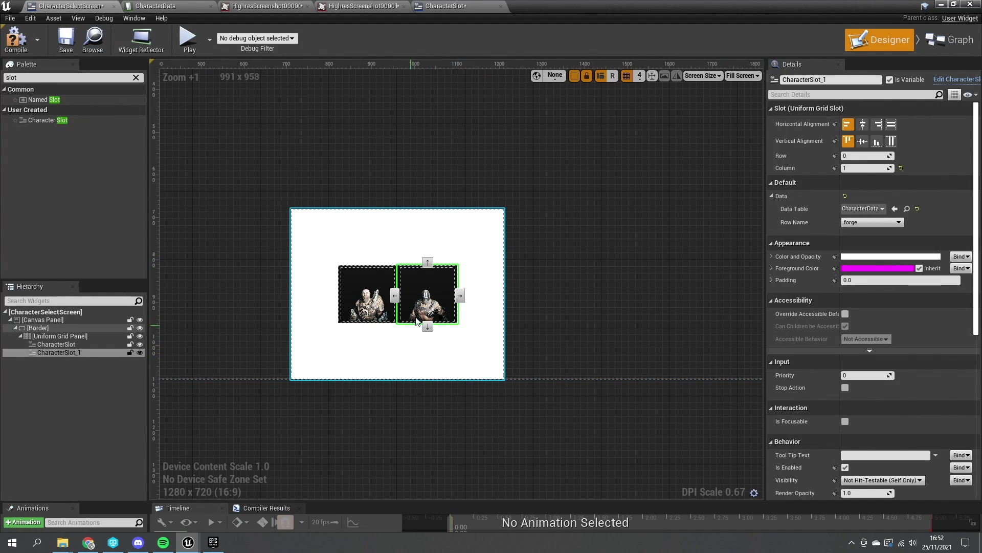
- Duplicate the second slot into grid column 2 and set its row to frostgiant
left_click(103, 385)
left_click(78, 352)
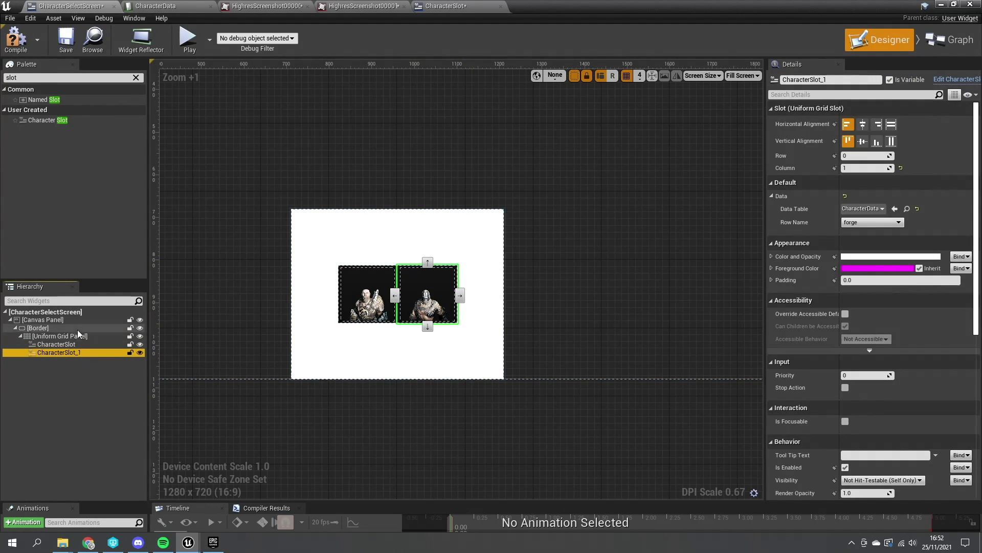
key("ctrl+d")
left_click(460, 296)
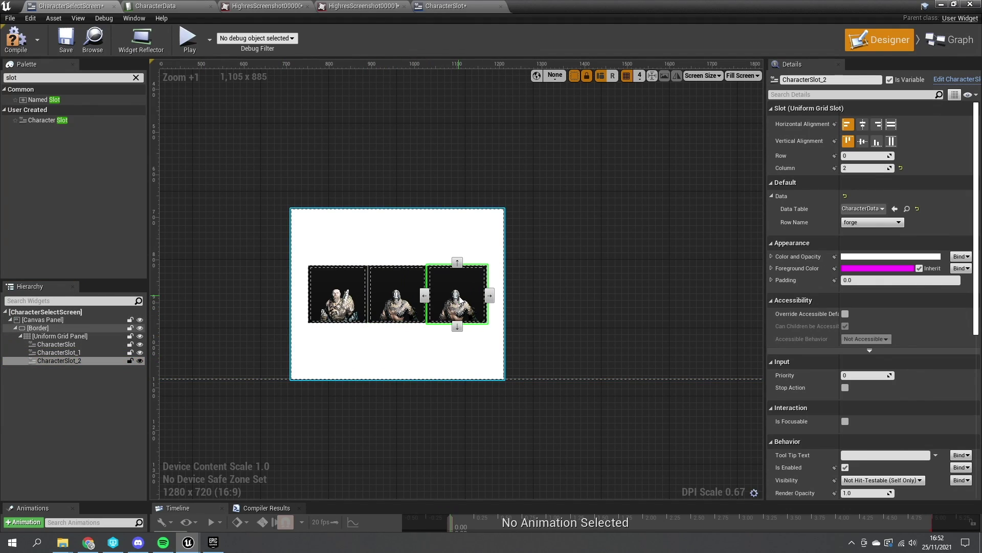
left_click(872, 211)
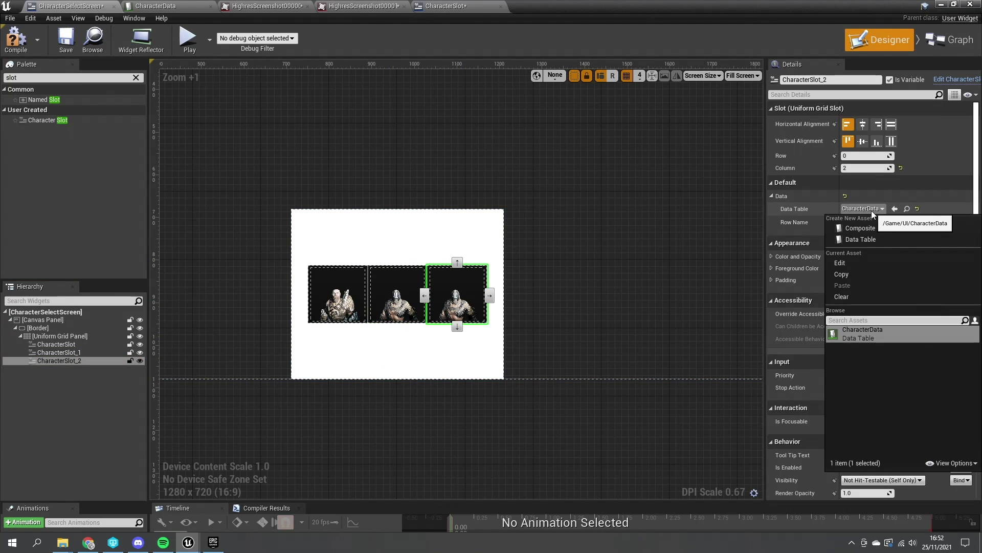
left_click(871, 210)
left_click(867, 223)
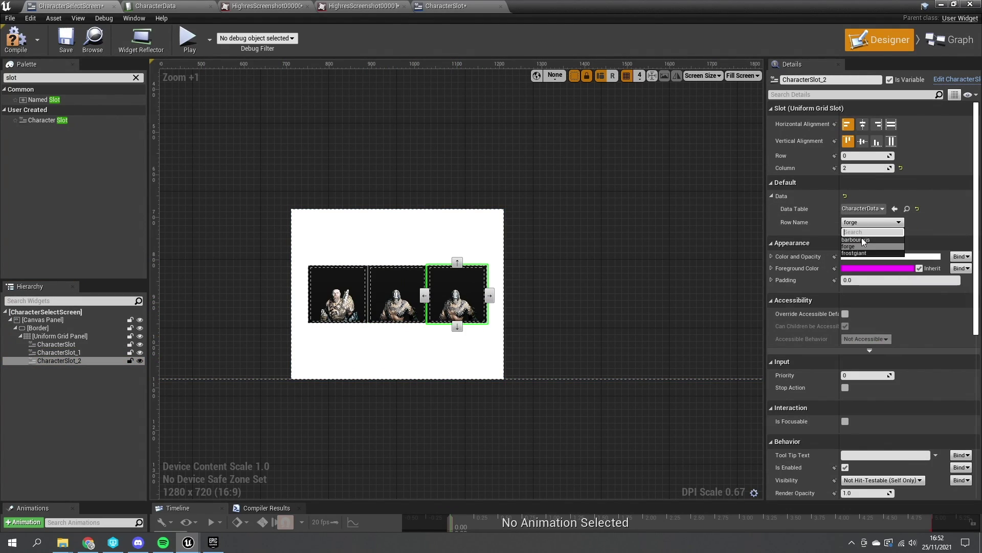
left_click(857, 253)
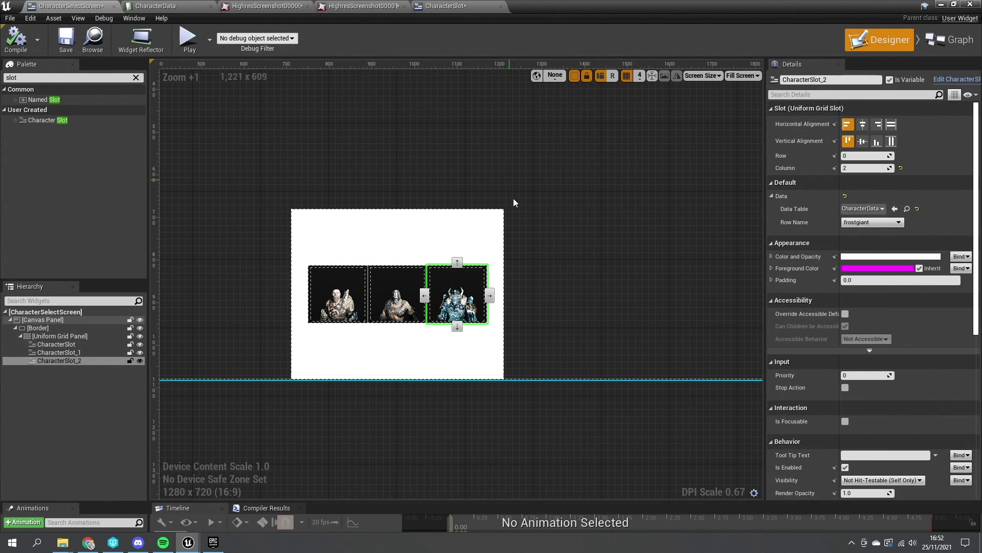
right_click_drag(565, 296, 579, 265)
left_click(416, 321)
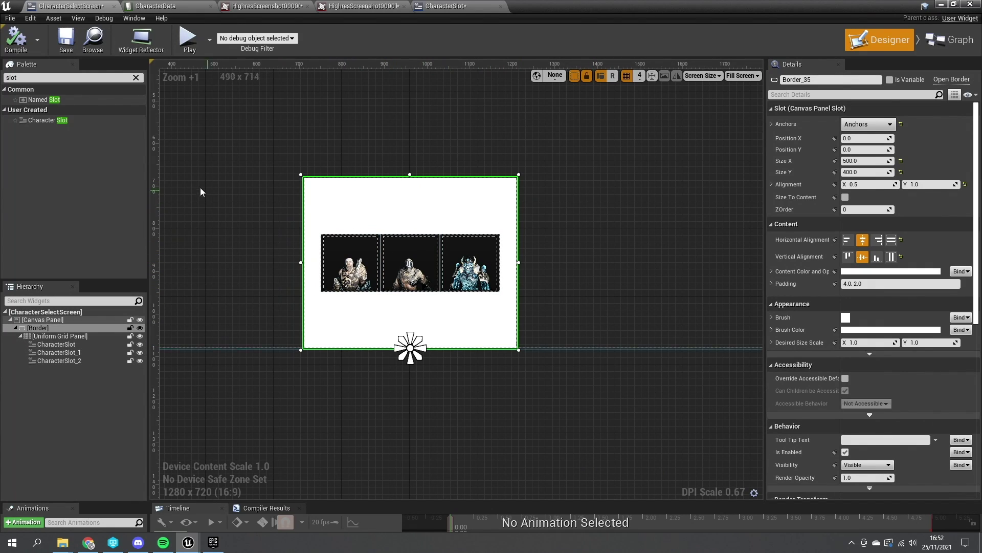
- Set the border's Brush Color to black with alpha 0.7
left_click(866, 330)
left_click_drag(783, 320, 767, 431)
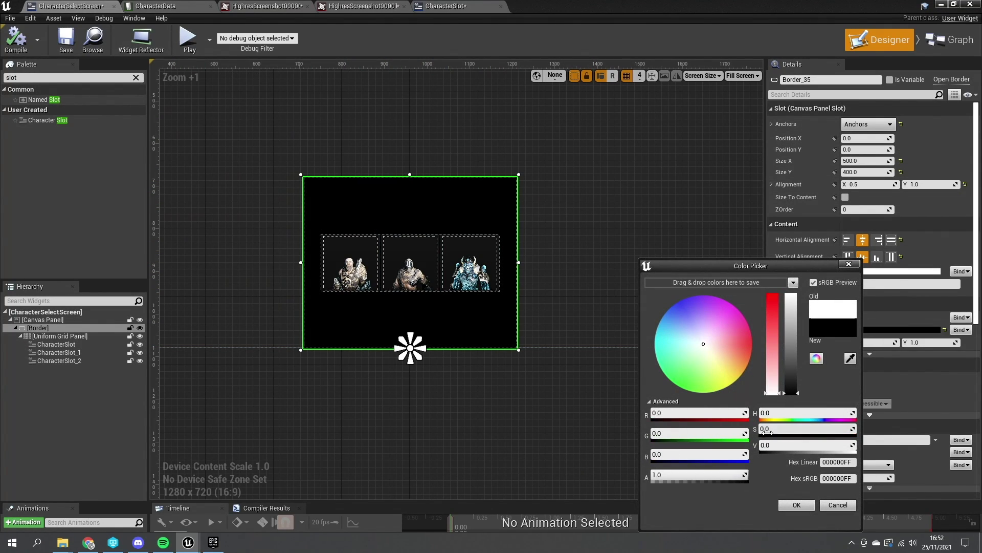
left_click(715, 470)
type("0.7")
key("Return")
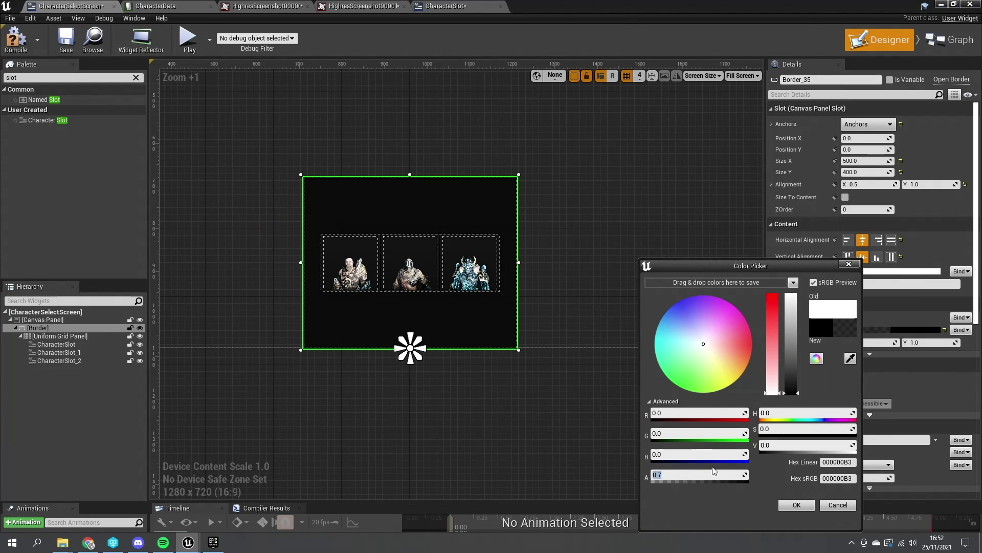
left_click(796, 505)
- Give the border Size Y 300 and Position Y -200
right_click_drag(569, 311, 594, 393)
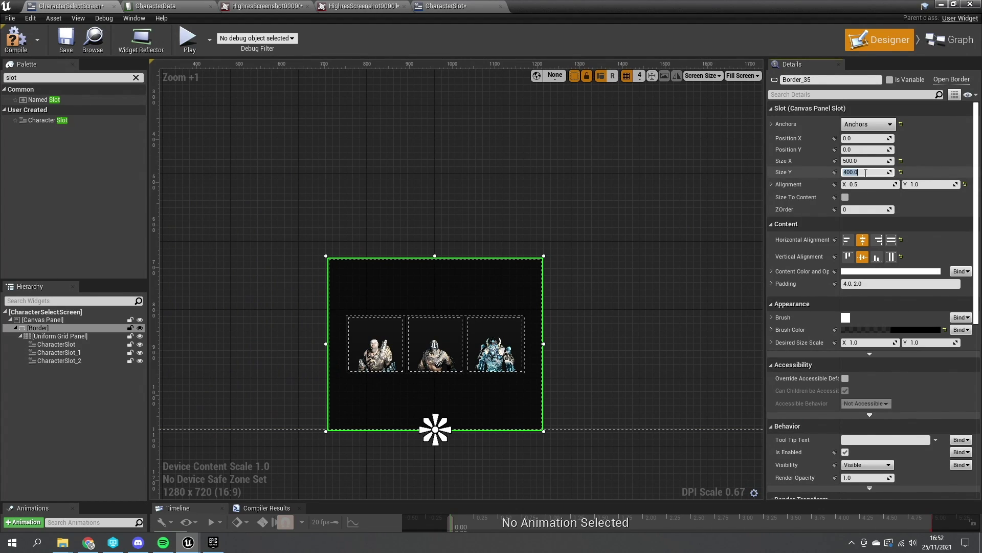
key("Return")
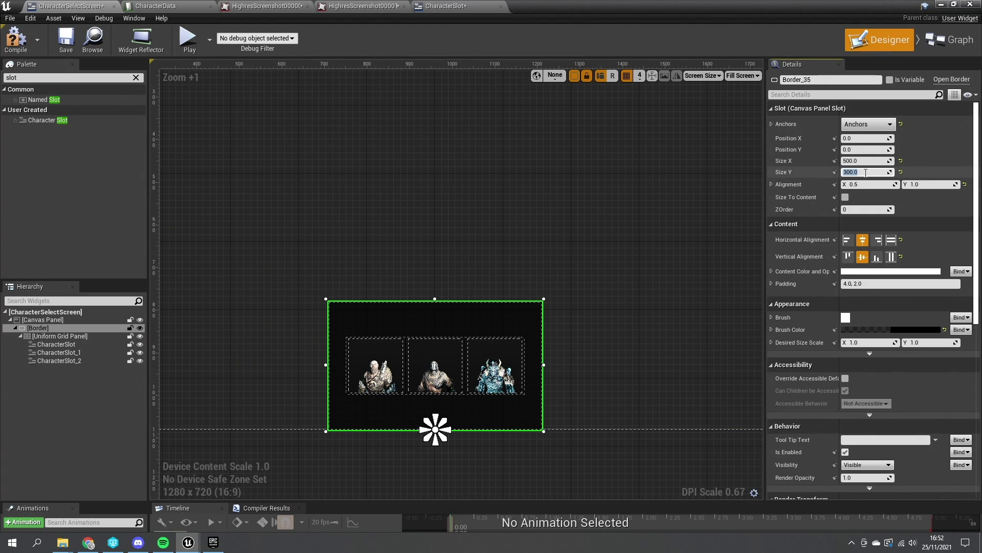
left_click(864, 149)
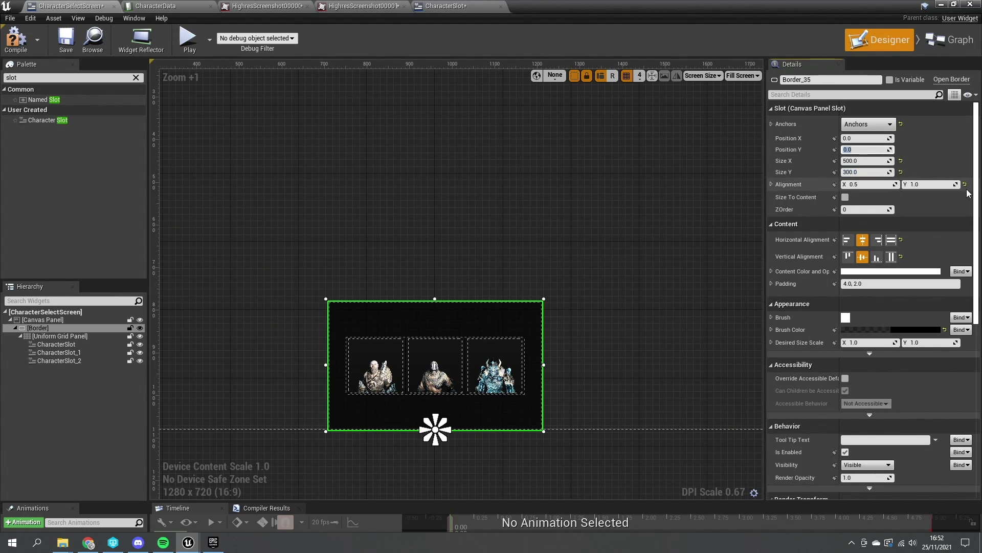
type("-200")
key("Return")
scroll(700, 332, "down", 3)
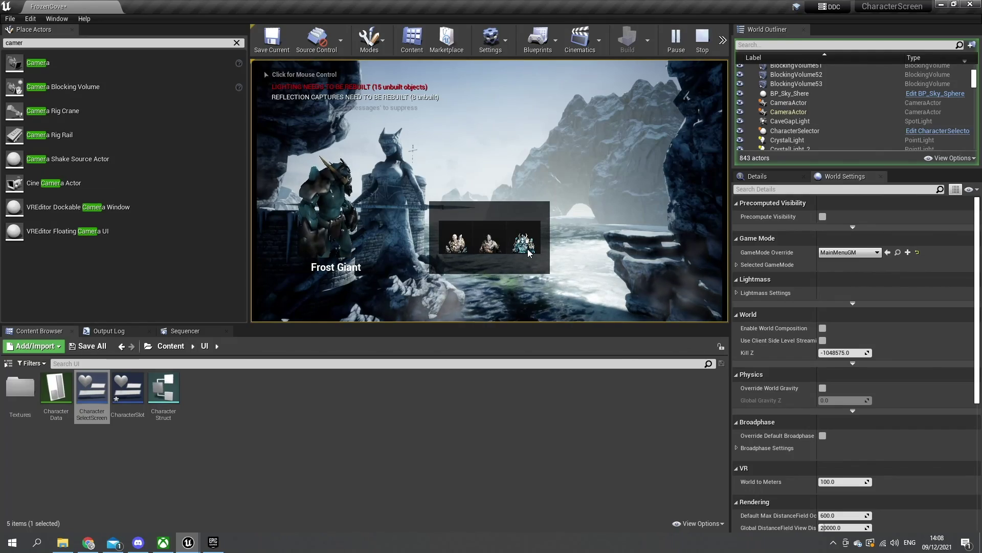
- In the running level, click a portrait to switch the displayed character to Forge
left_click(449, 245)
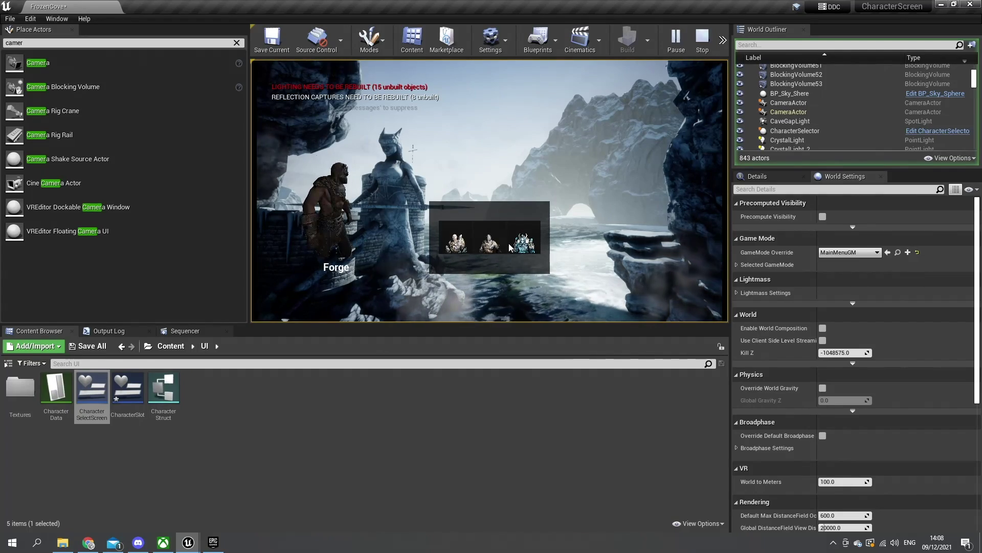